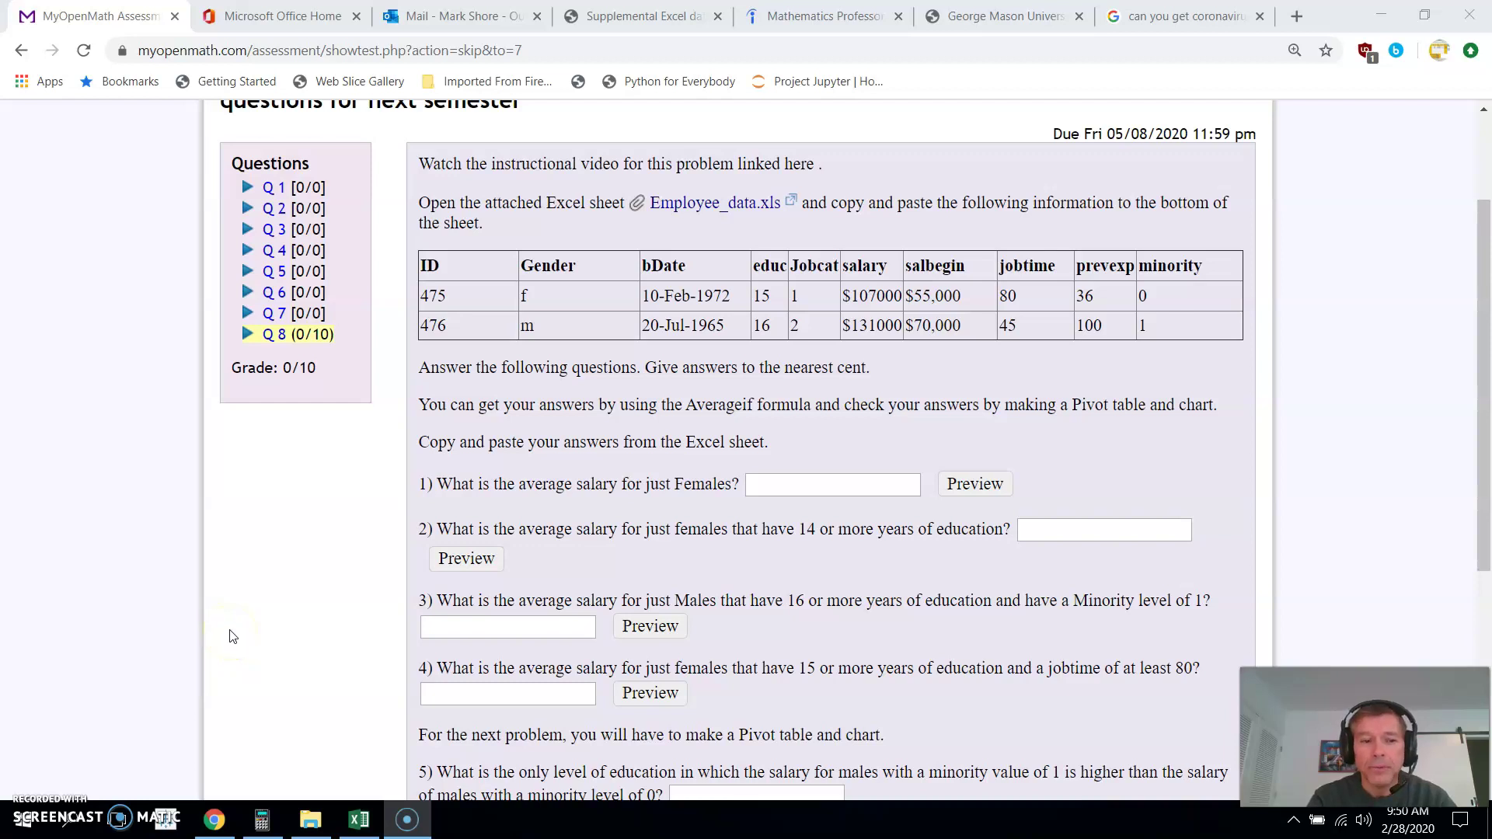
- Copy the table rows for employees 475 and 476 from MyOpenMath Question 8
{"action": "mouse_move", "coordinate": [136, 740]}
{"action": "left_mouse_down"}
{"action": "mouse_move", "coordinate": [122, 739]}
{"action": "mouse_move", "coordinate": [160, 701]}
{"action": "left_mouse_up"}
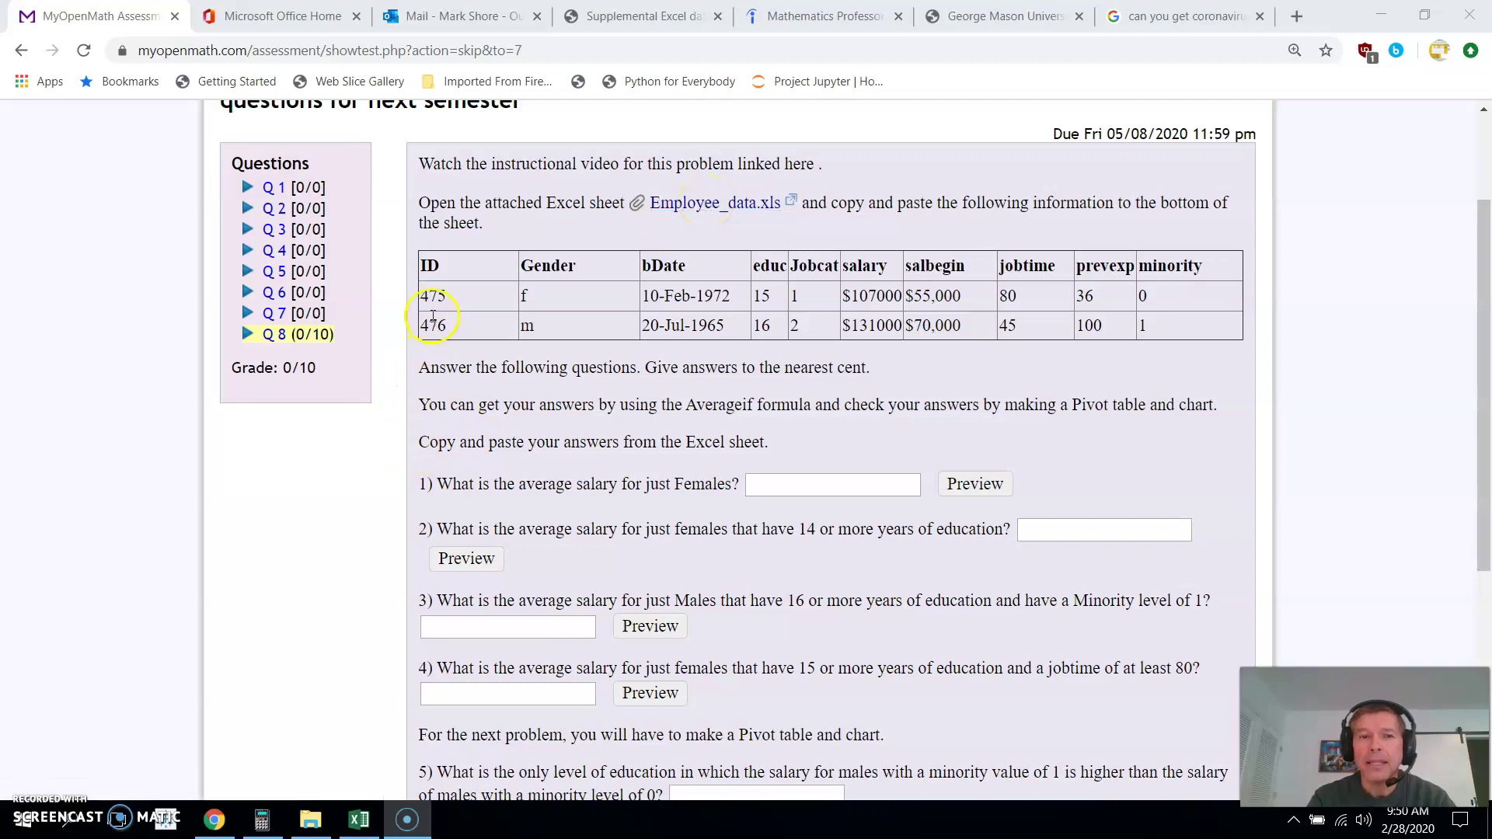
{"action": "left_click_drag", "start_coordinate": [422, 296], "coordinate": [1173, 320]}
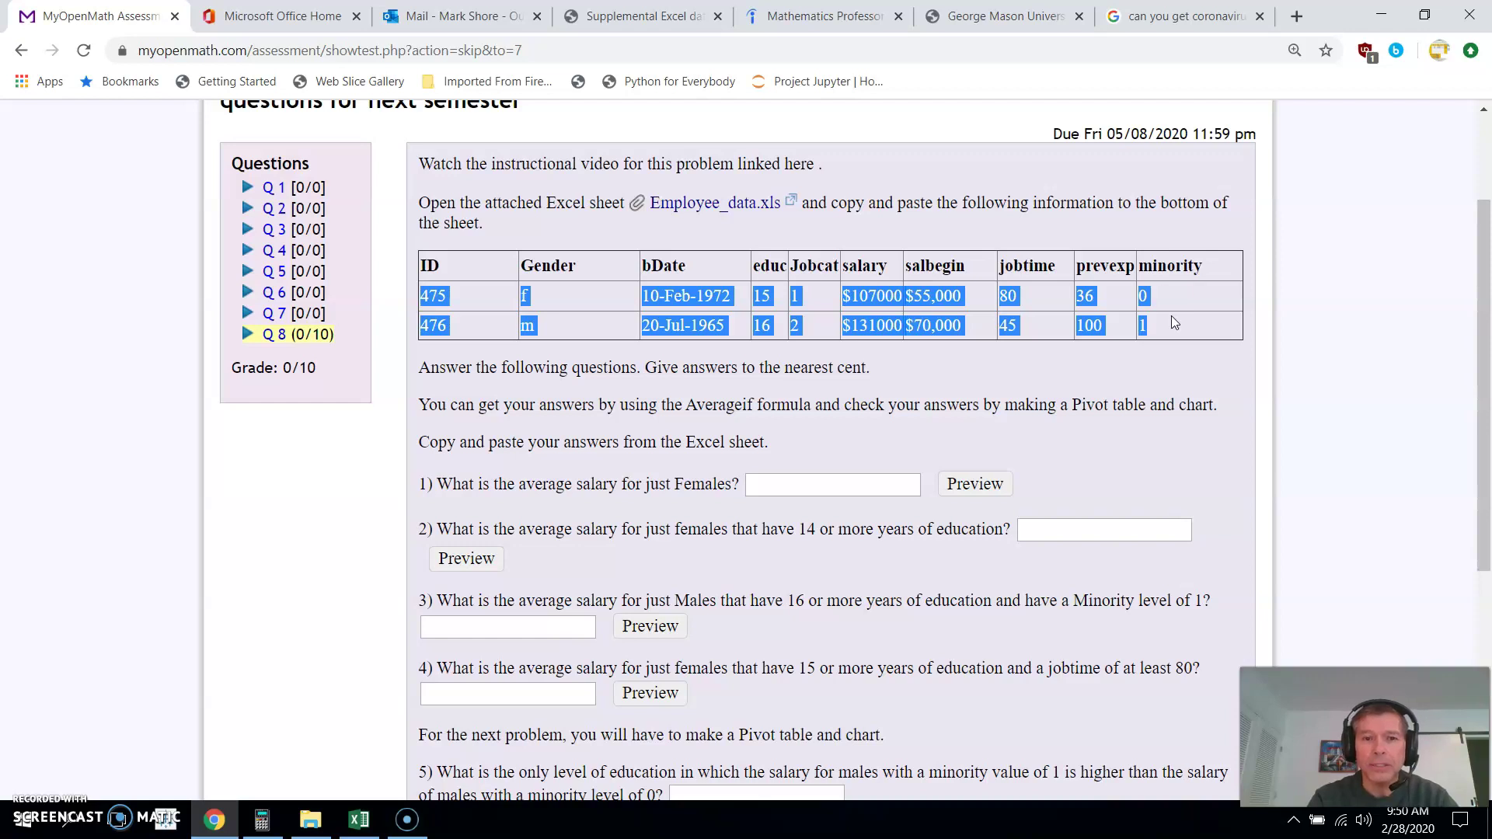
{"action": "right_click", "coordinate": [714, 306]}
{"action": "left_click", "coordinate": [729, 314]}
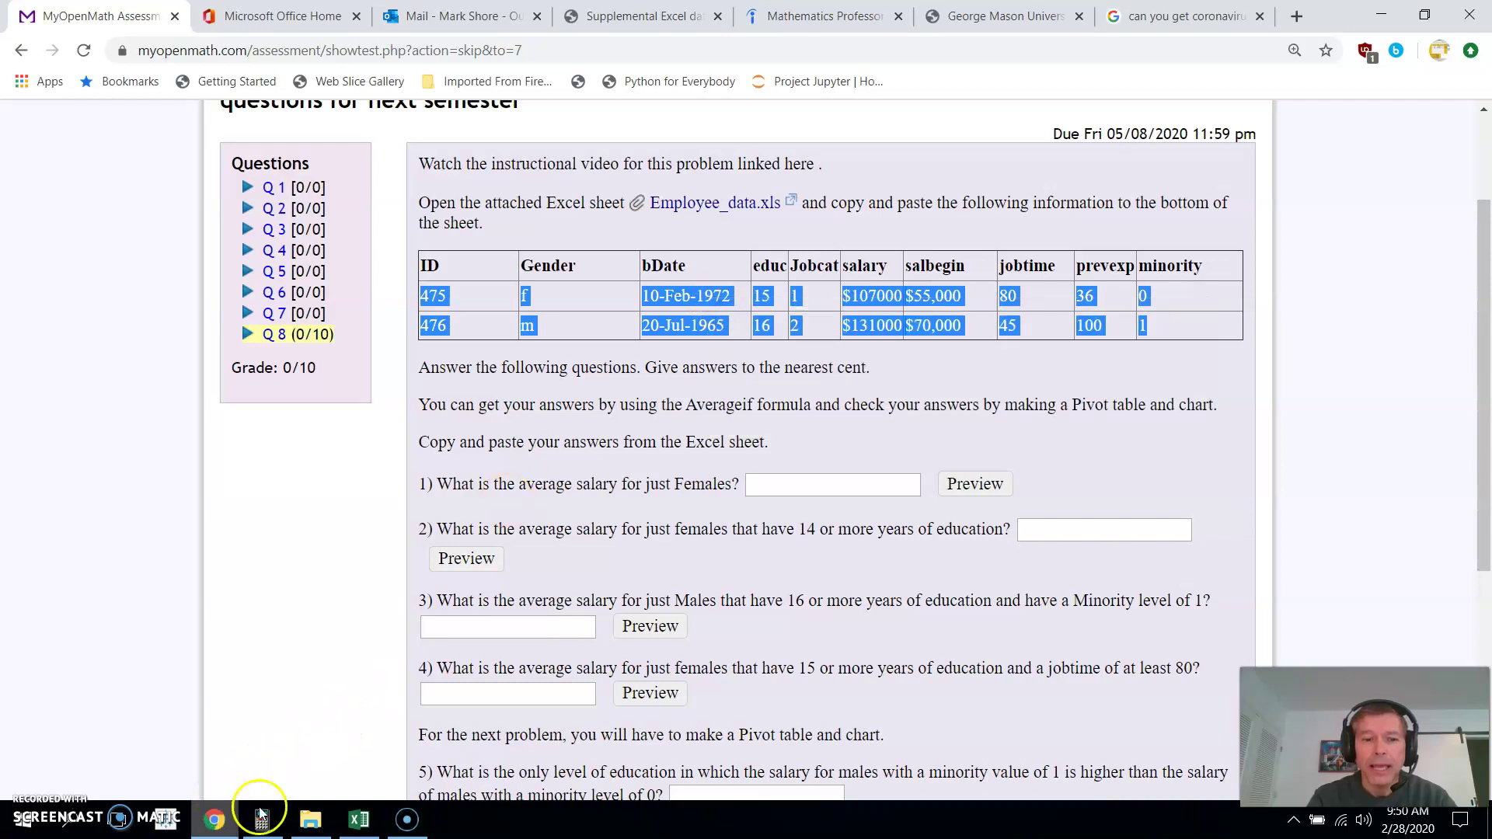
- Bring up the Employee data workbook and select empty cell A476 below the ID 474 record
{"action": "left_click", "coordinate": [355, 823]}
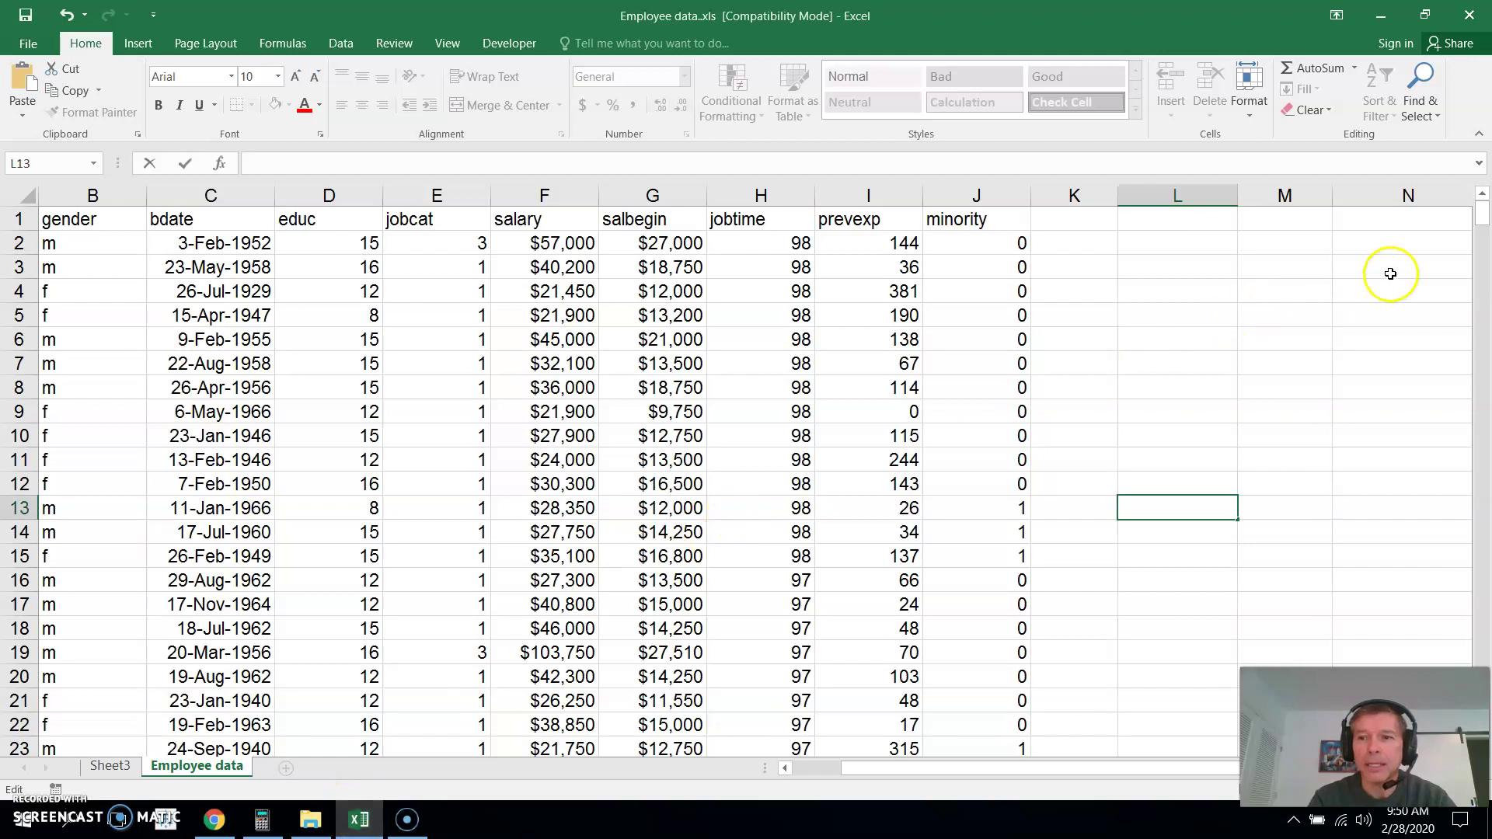
{"action": "left_click_drag", "start_coordinate": [1483, 213], "coordinate": [1482, 734]}
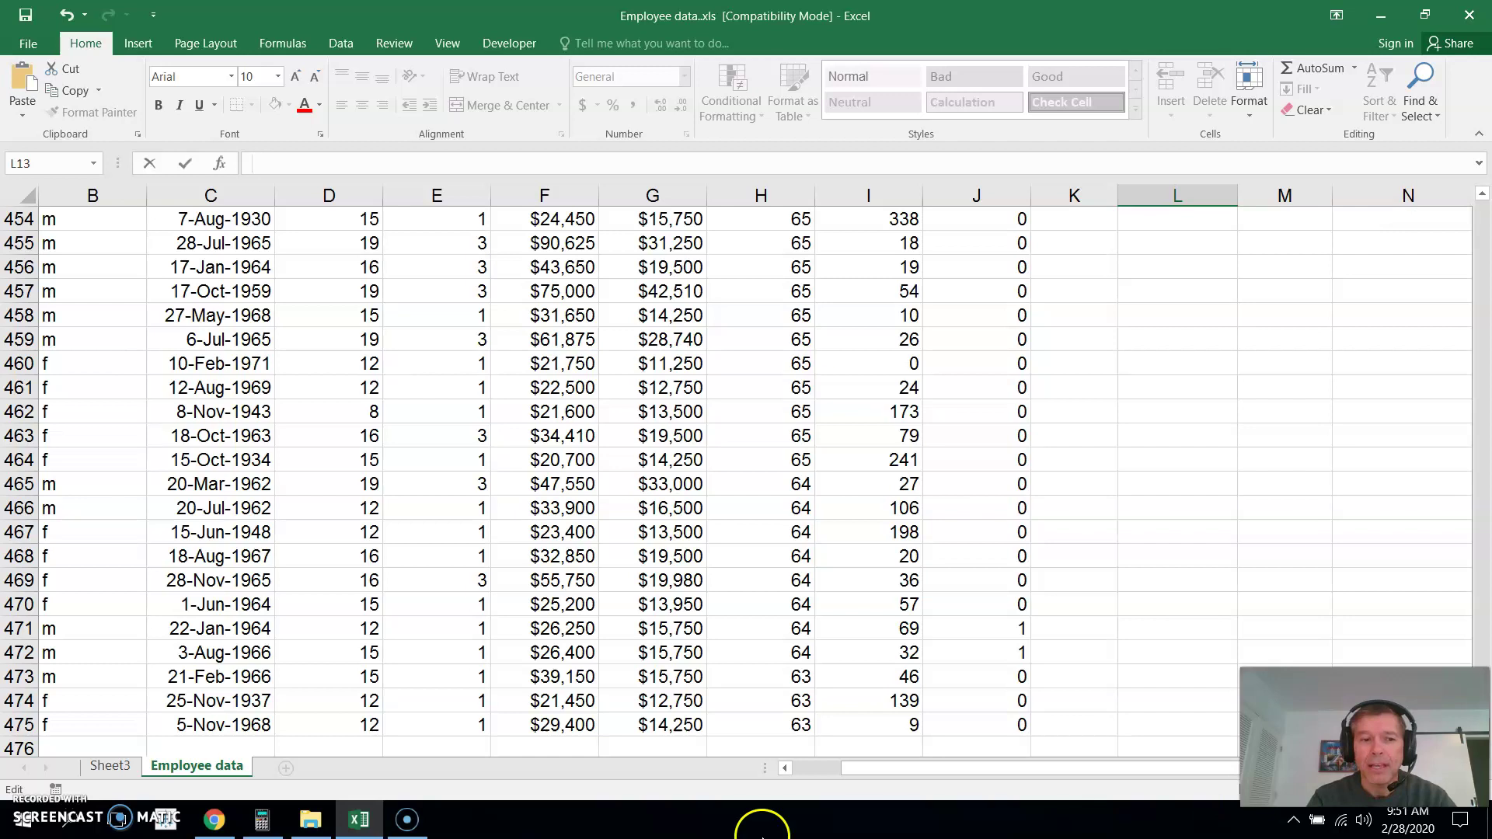
{"action": "left_click", "coordinate": [122, 748]}
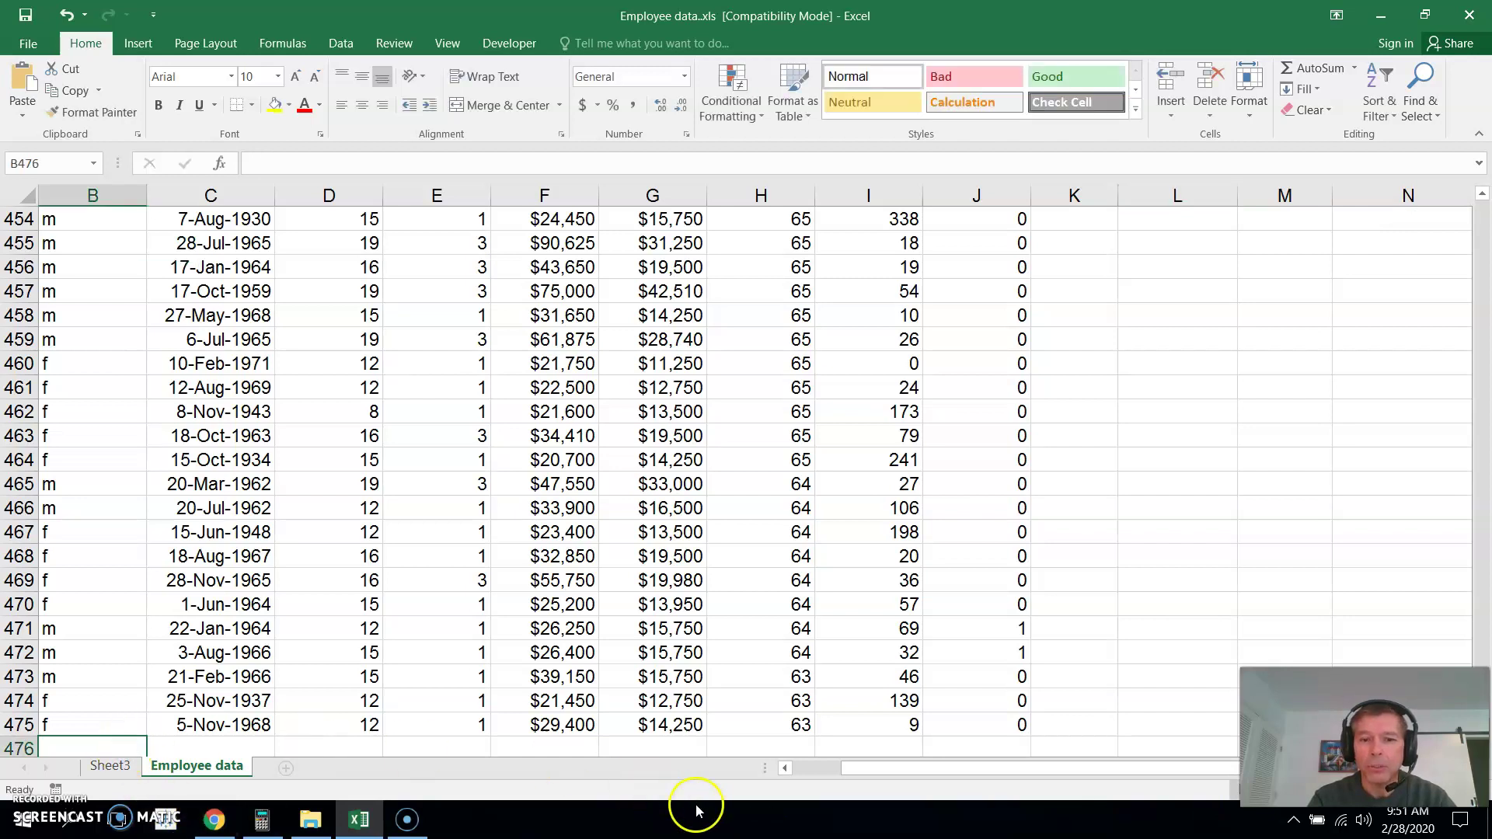
{"action": "left_click", "coordinate": [788, 768]}
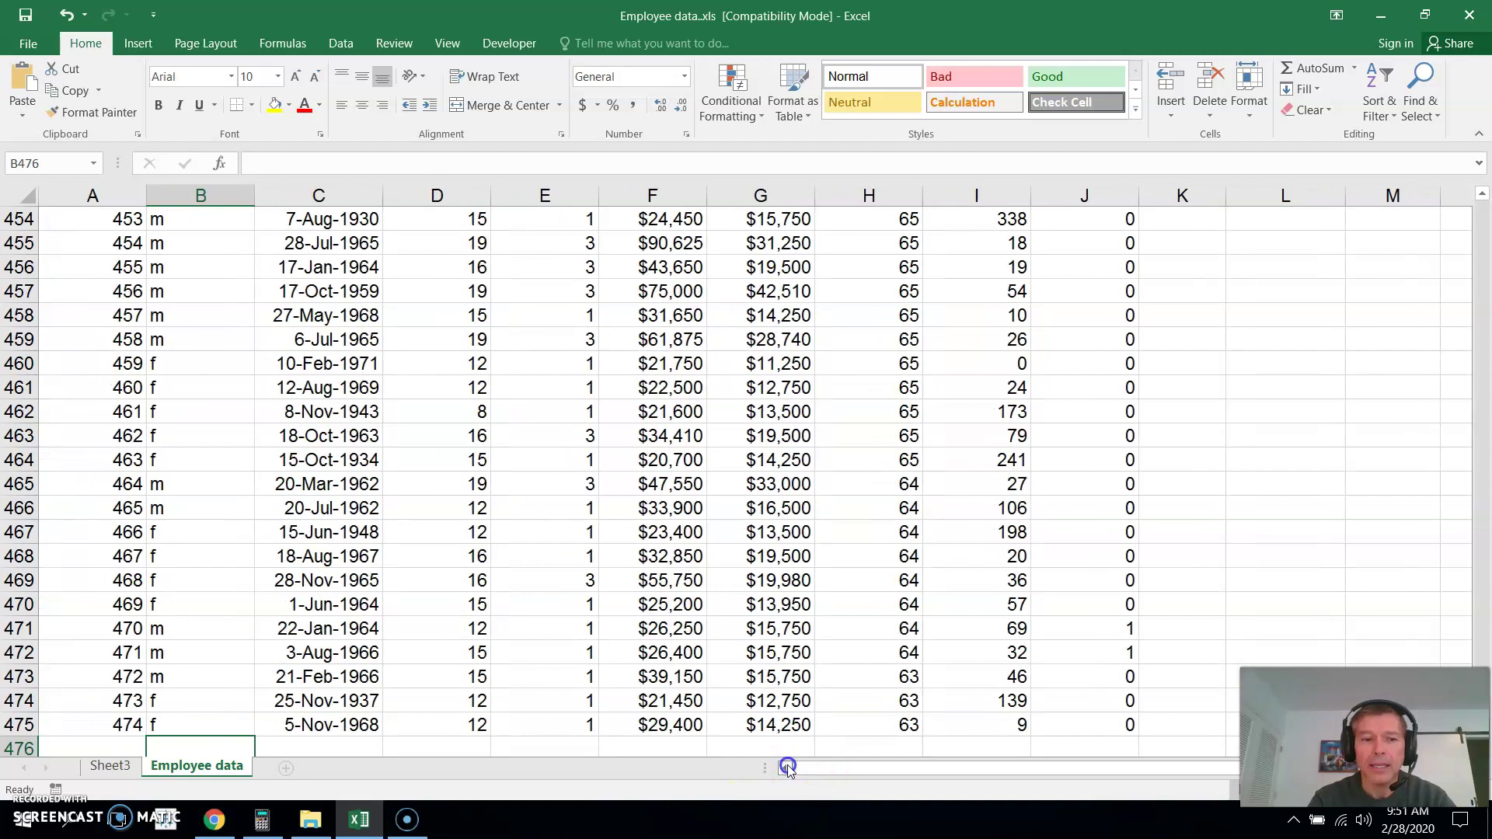
{"action": "left_click", "coordinate": [78, 746]}
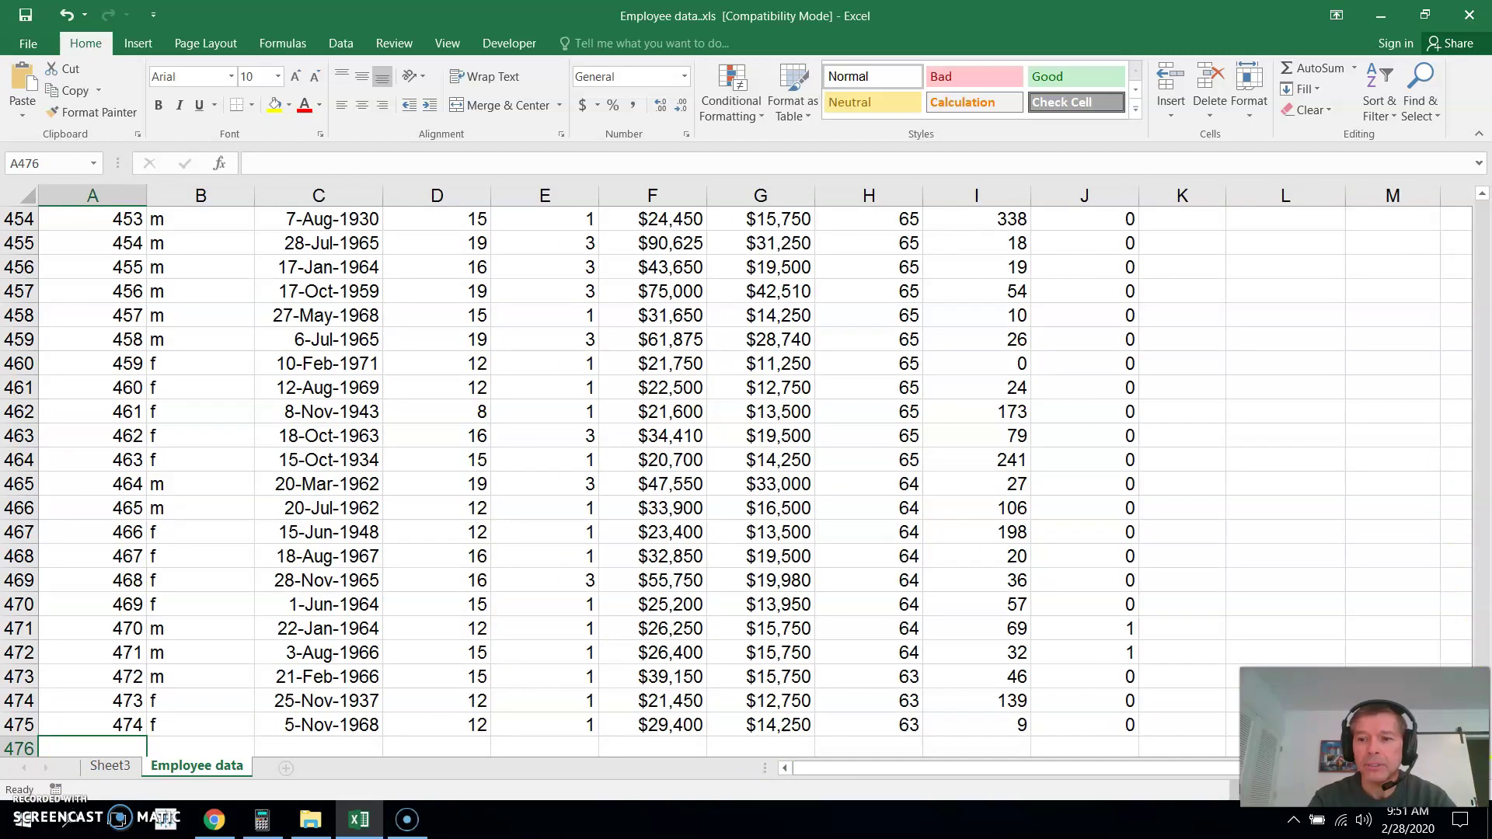
{"action": "scroll", "coordinate": [1228, 692], "scroll_direction": "down", "scroll_amount": 1}
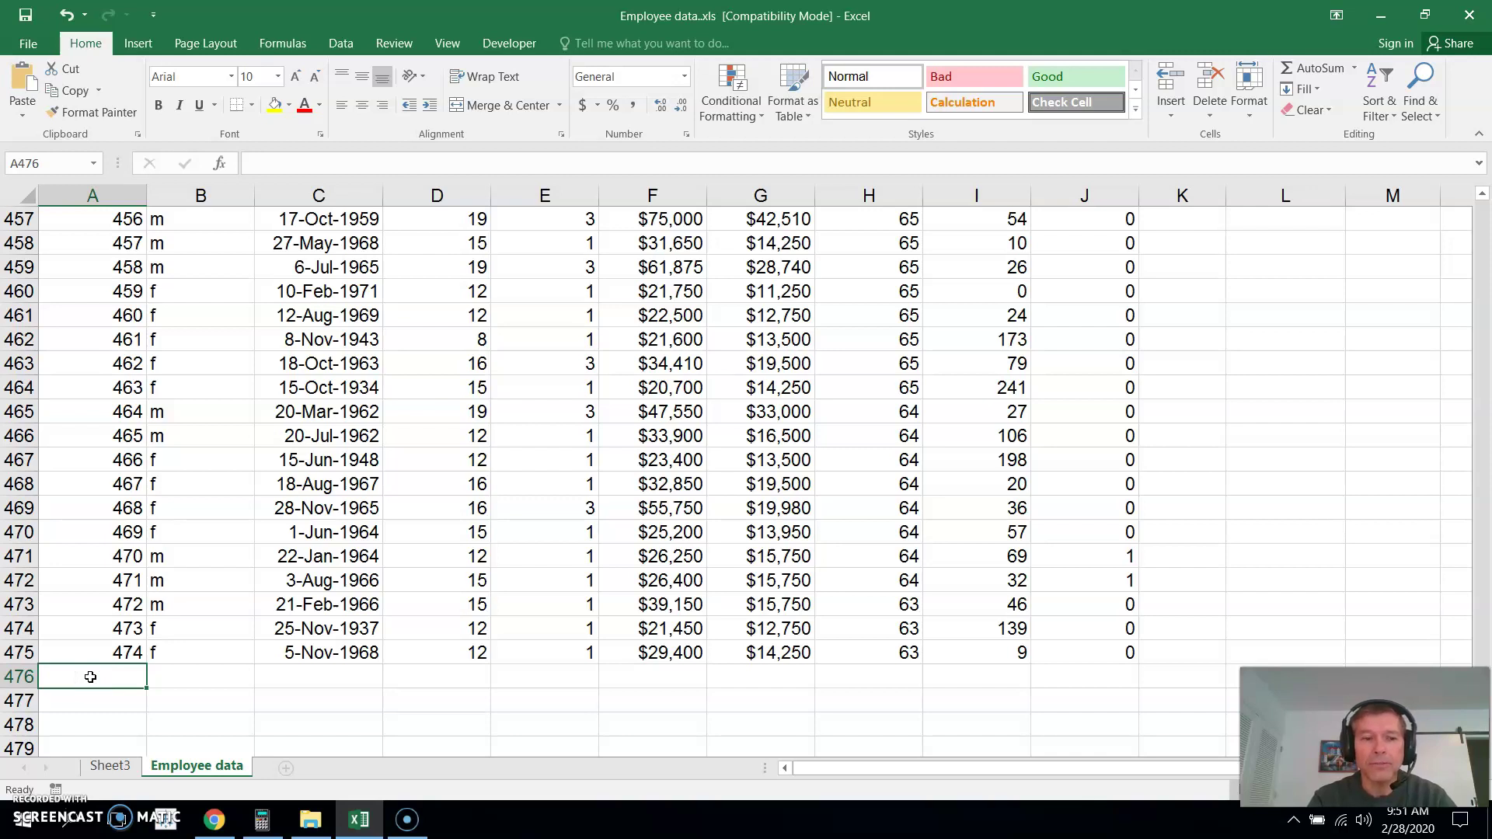
- Paste employees 475 and 476 into rows 476–477 with Match Destination Formatting
{"action": "right_click", "coordinate": [90, 677]}
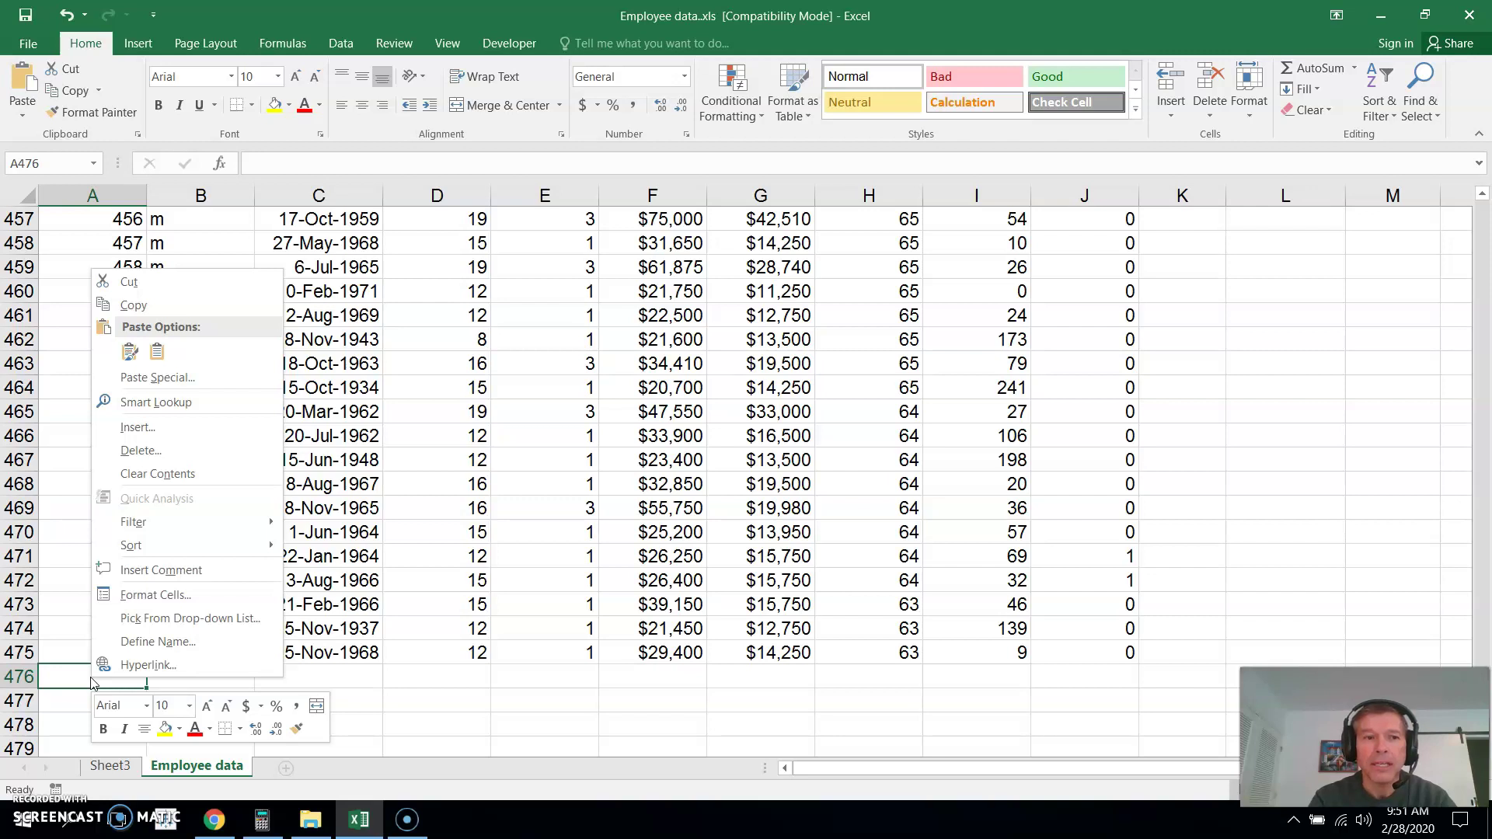
{"action": "left_click", "coordinate": [131, 351]}
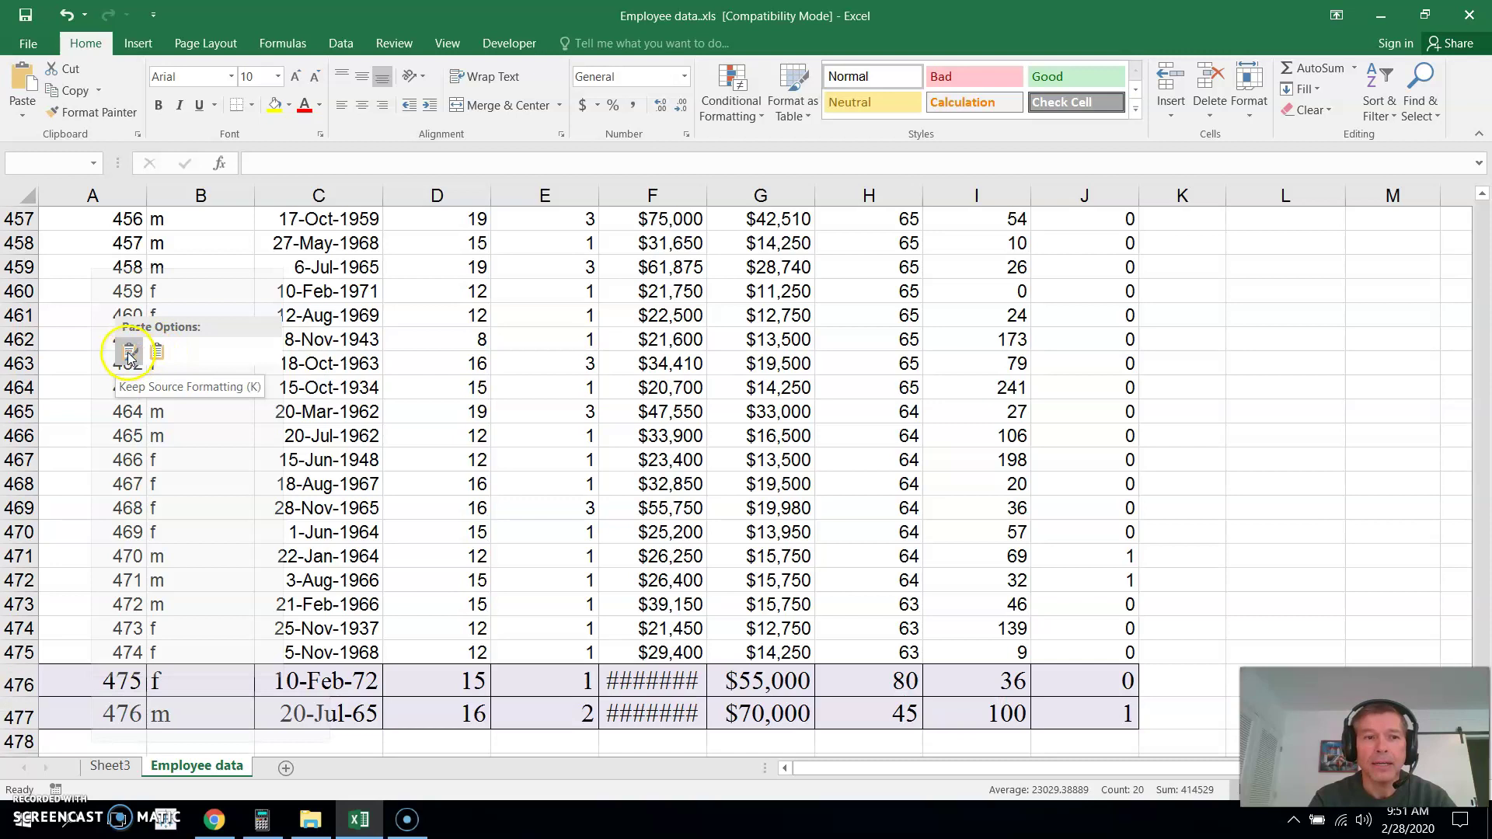
{"action": "left_click", "coordinate": [130, 356]}
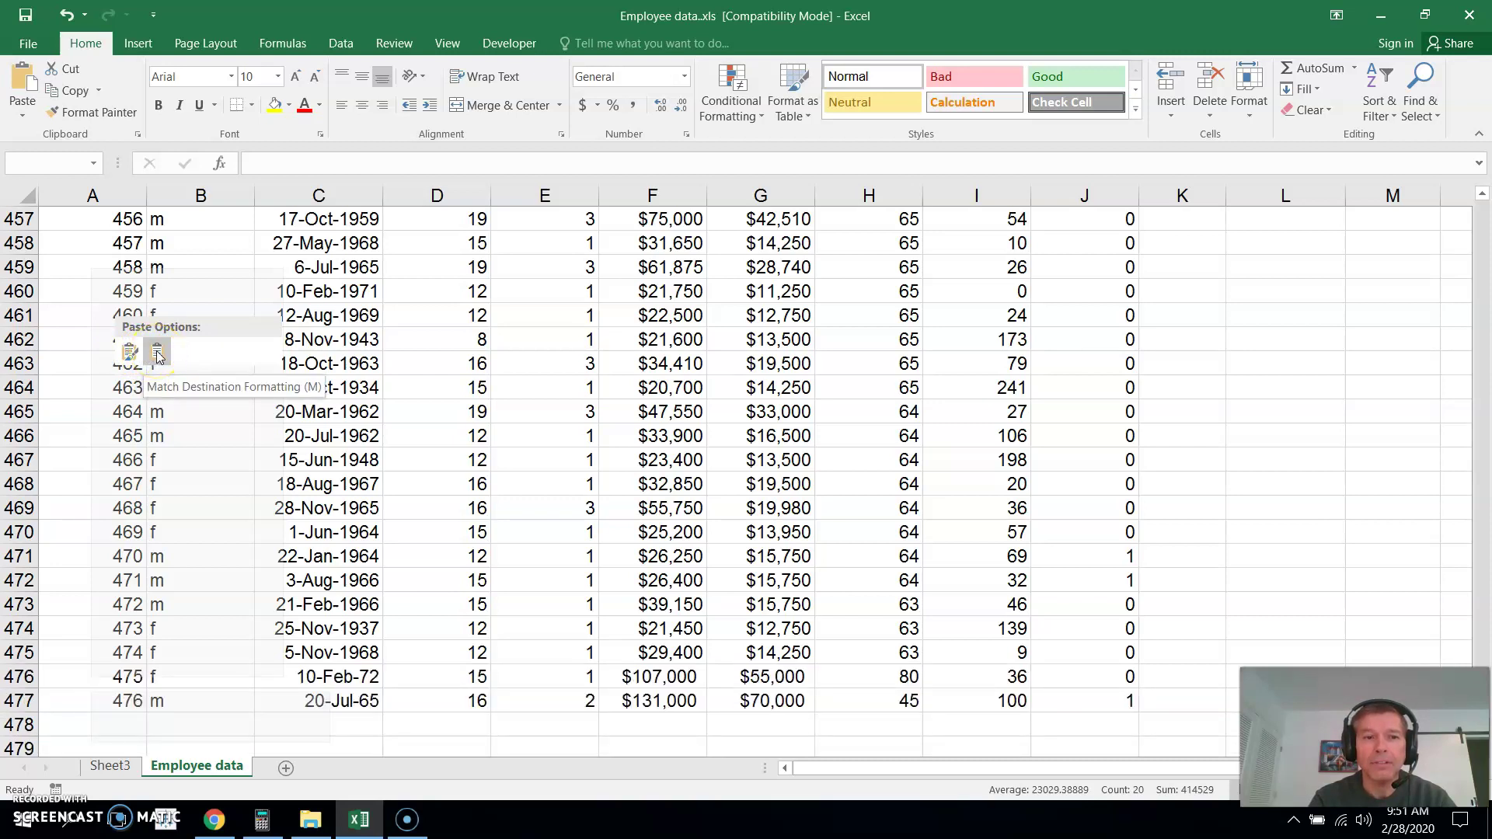
{"action": "left_click", "coordinate": [157, 354]}
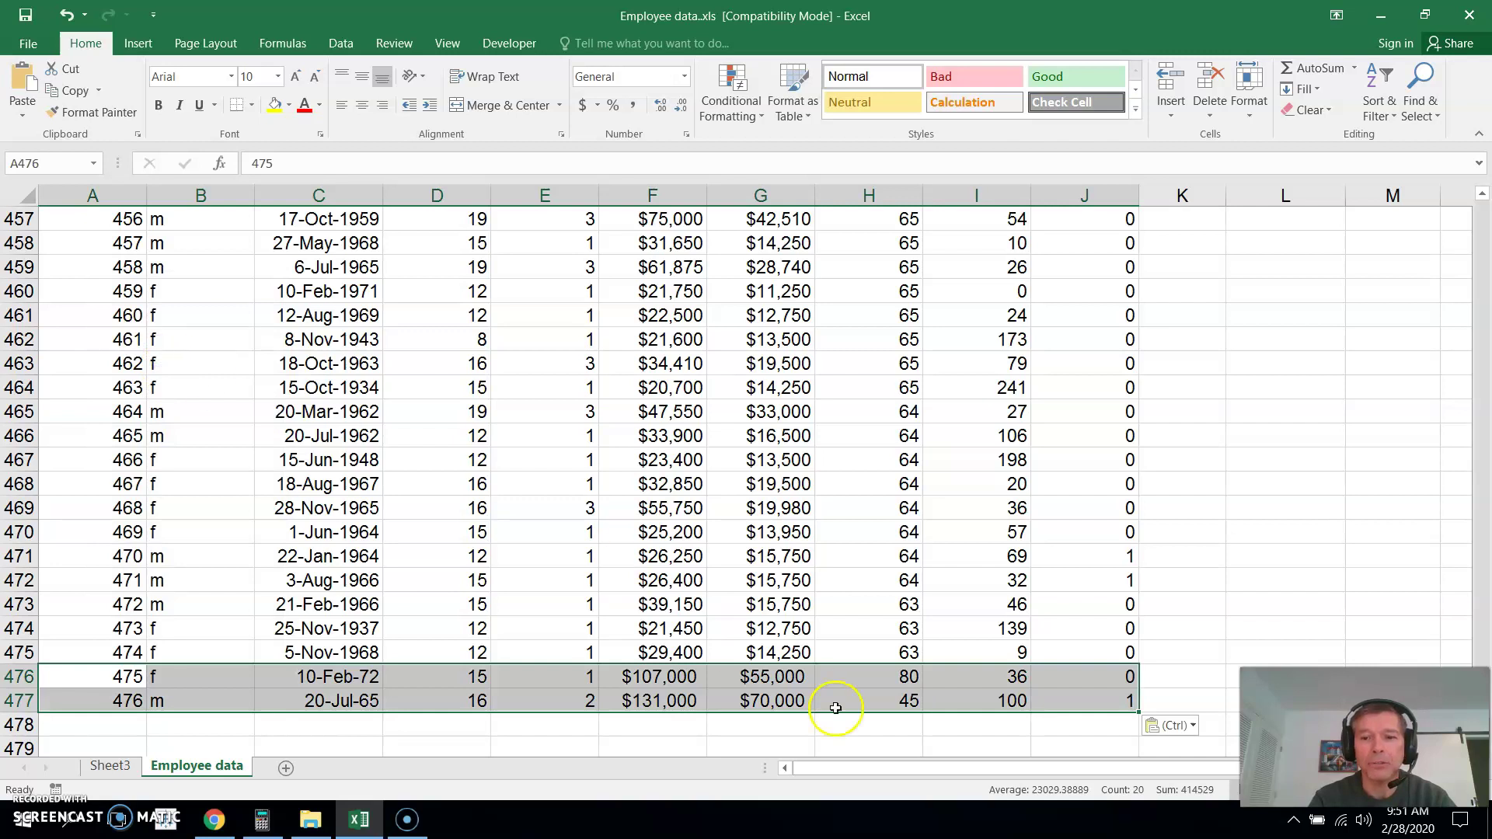
{"action": "left_click", "coordinate": [1234, 677]}
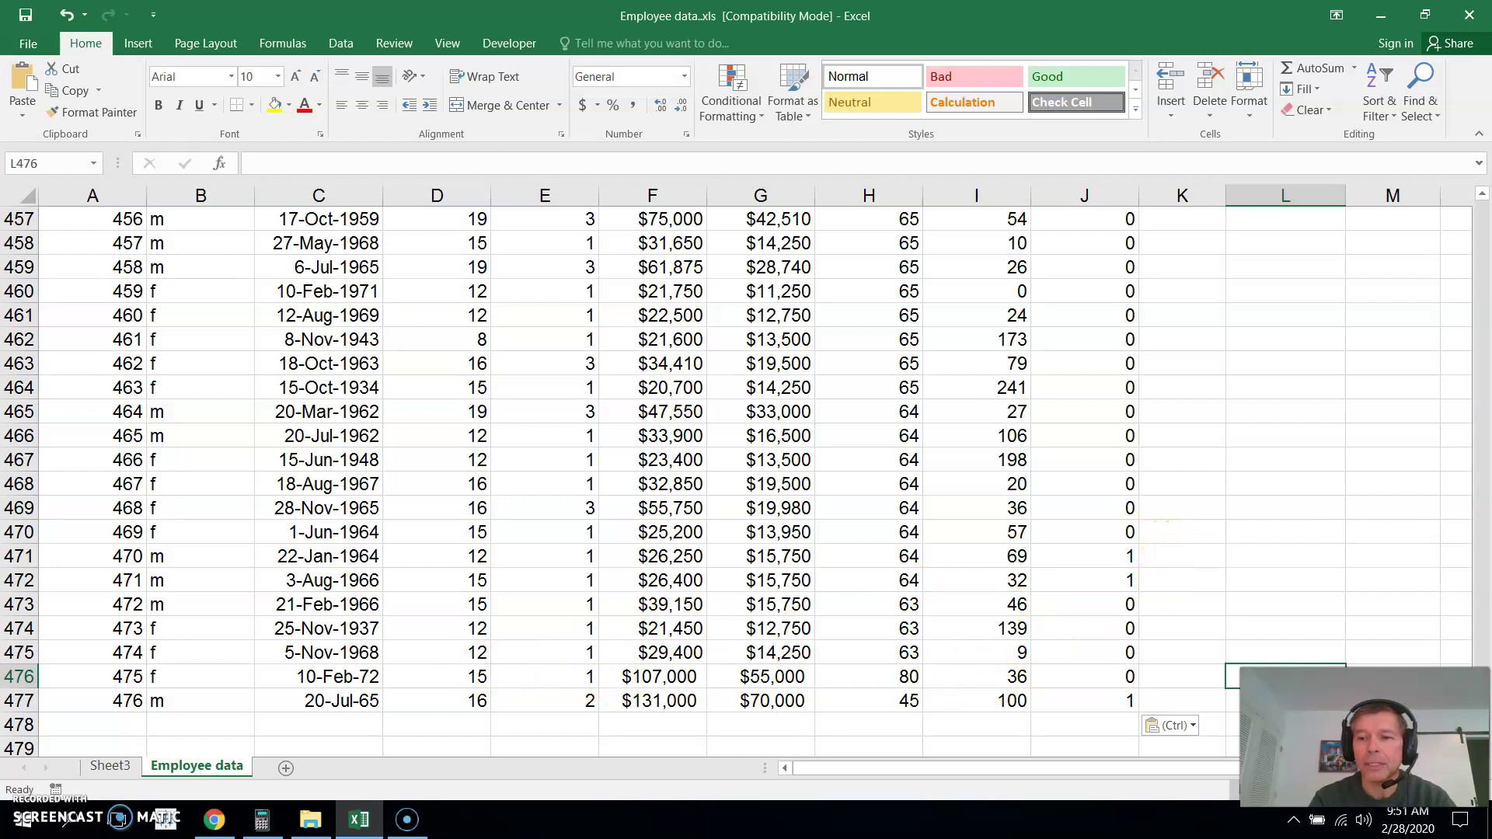
- Enter =averageifs(F:F,B:B,"m") in L5, giving an average male salary of 41787.56757
{"action": "left_click_drag", "start_coordinate": [1483, 684], "coordinate": [1481, 222]}
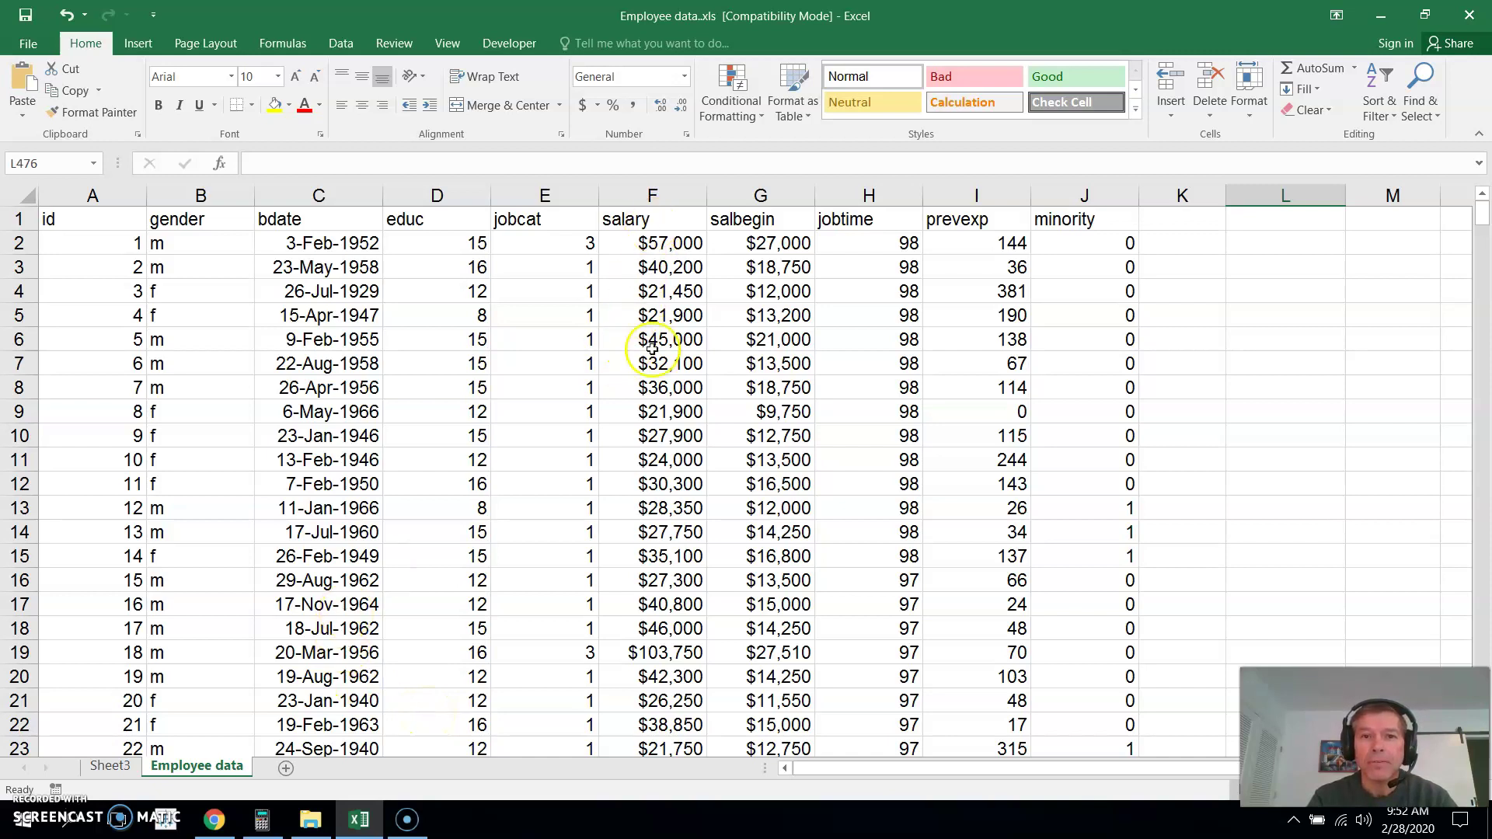
{"action": "left_click", "coordinate": [1266, 312]}
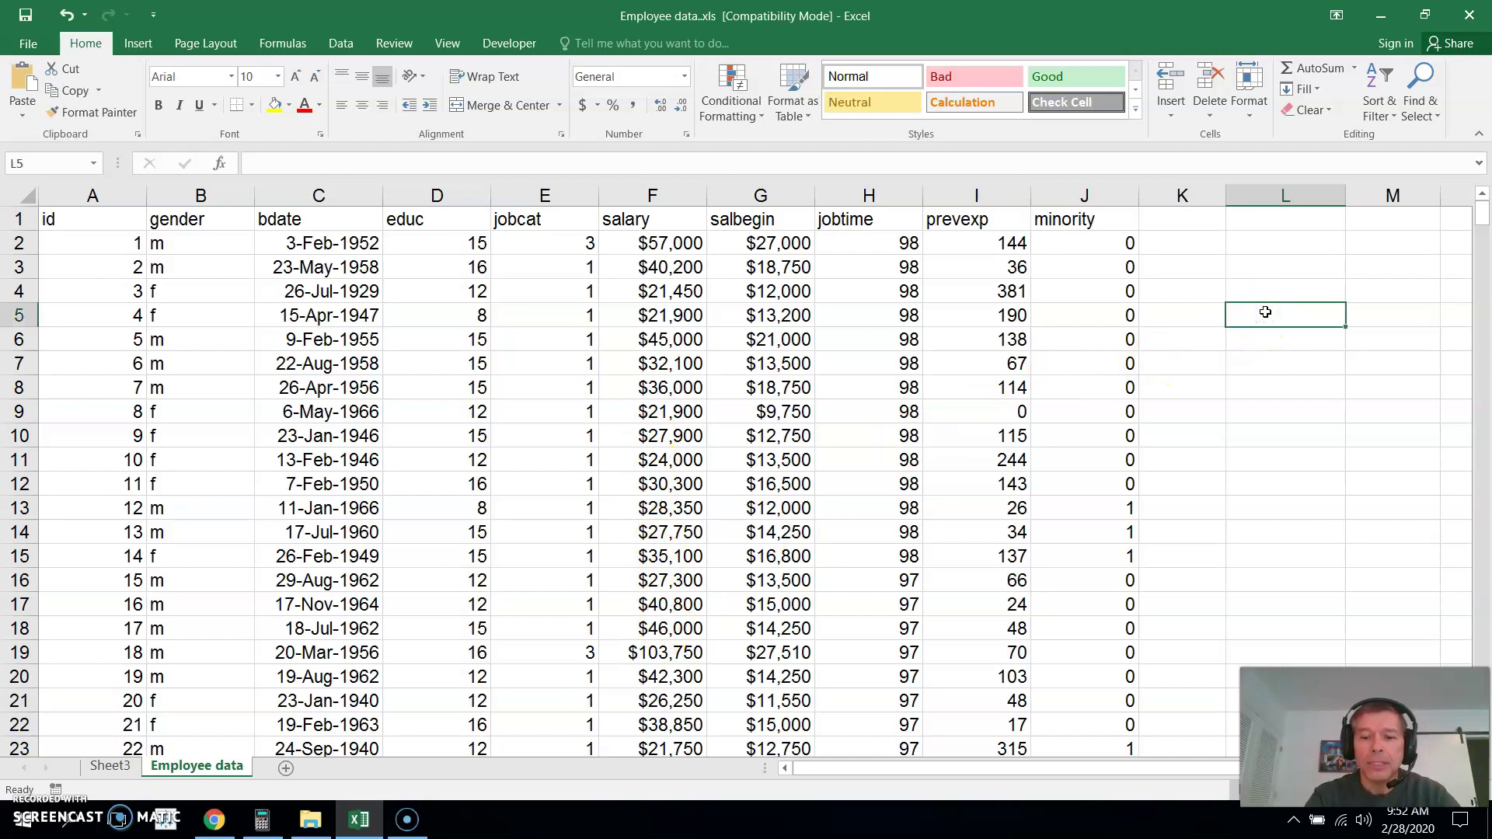
{"action": "type", "text": "=a"}
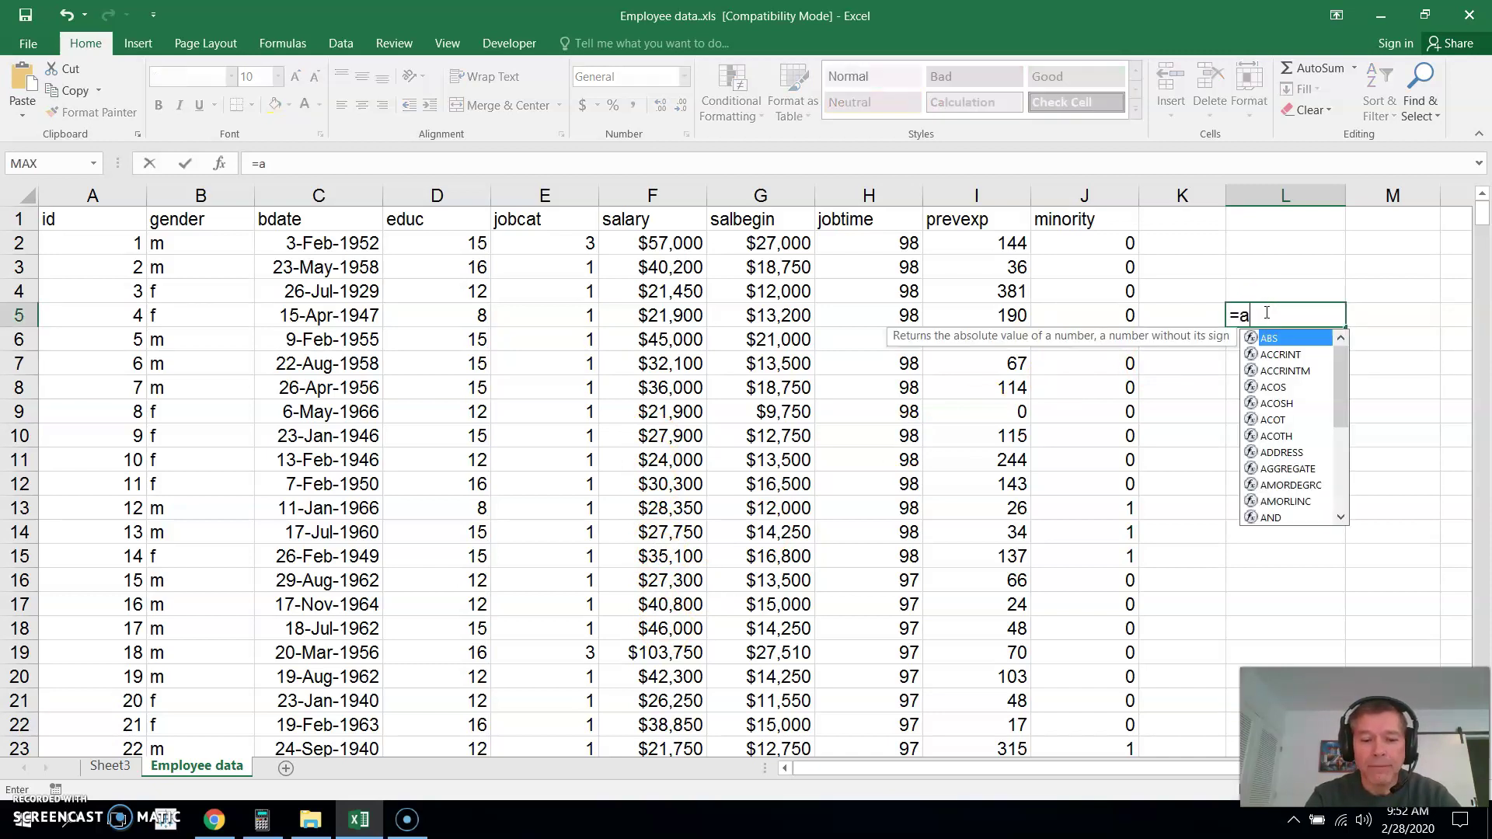
{"action": "type", "text": "verage"}
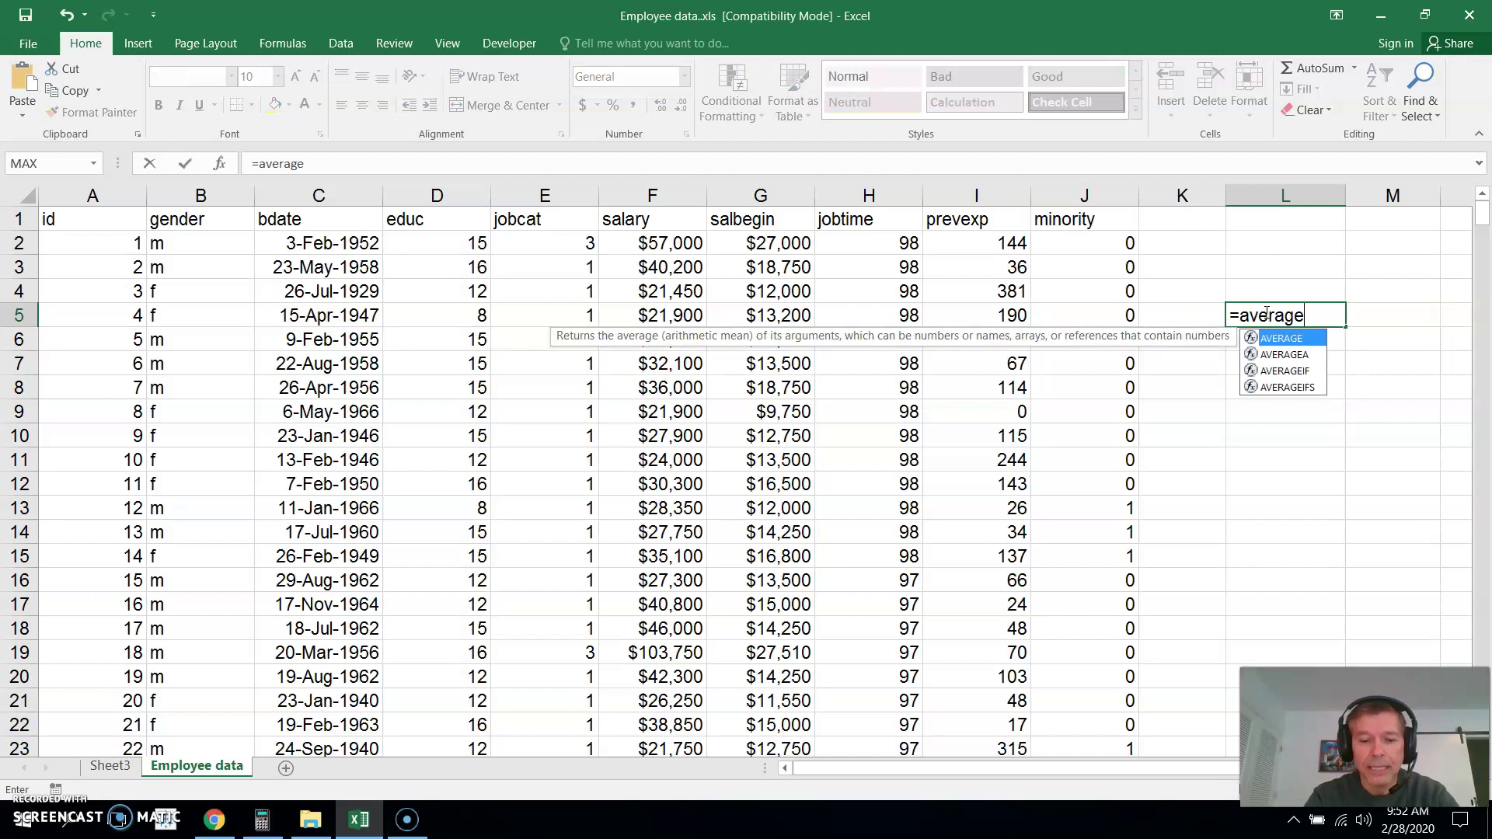
{"action": "type", "text": "ifs("}
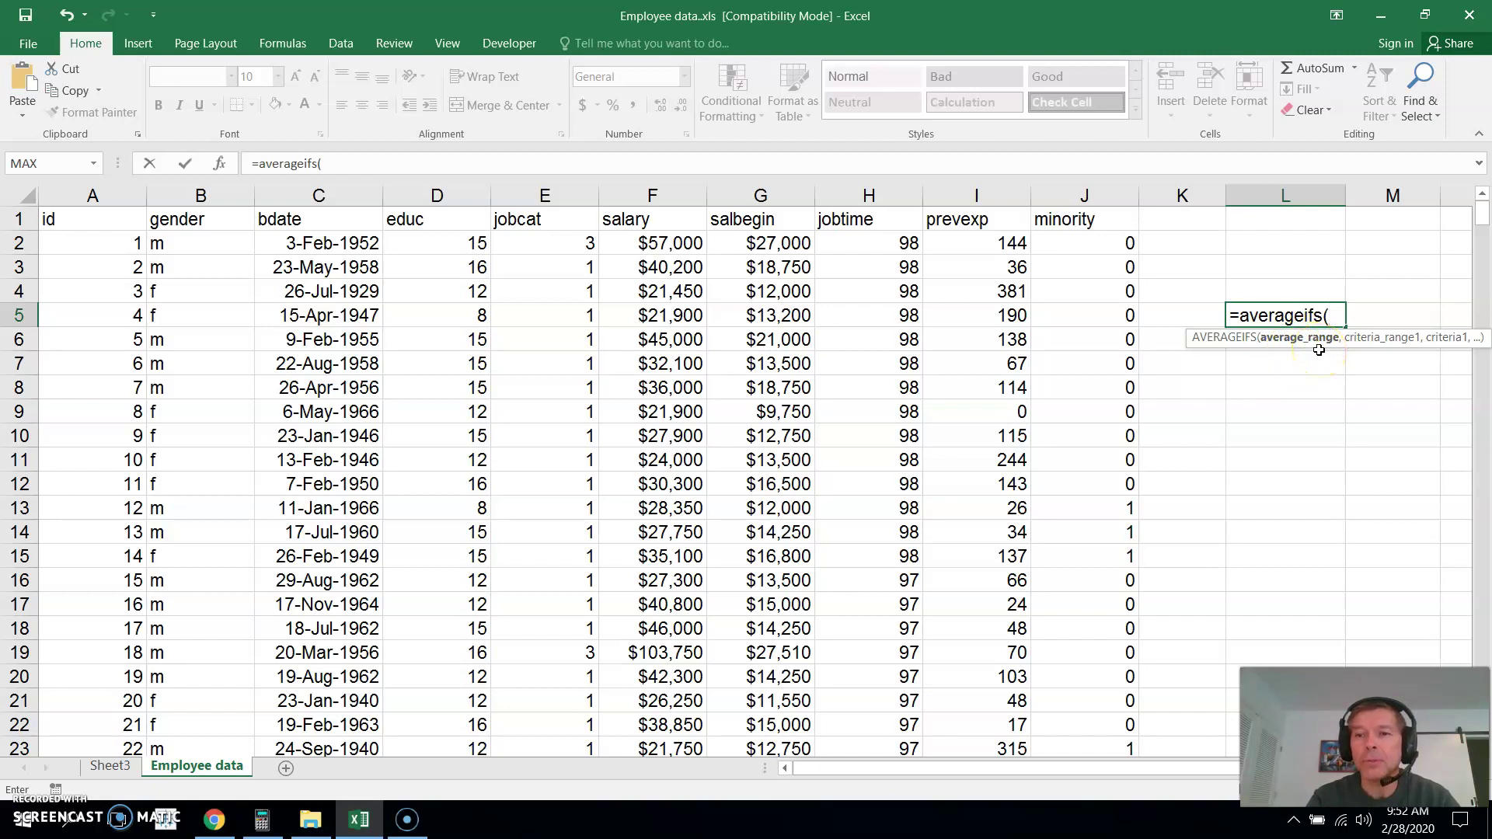
{"action": "left_click", "coordinate": [672, 186]}
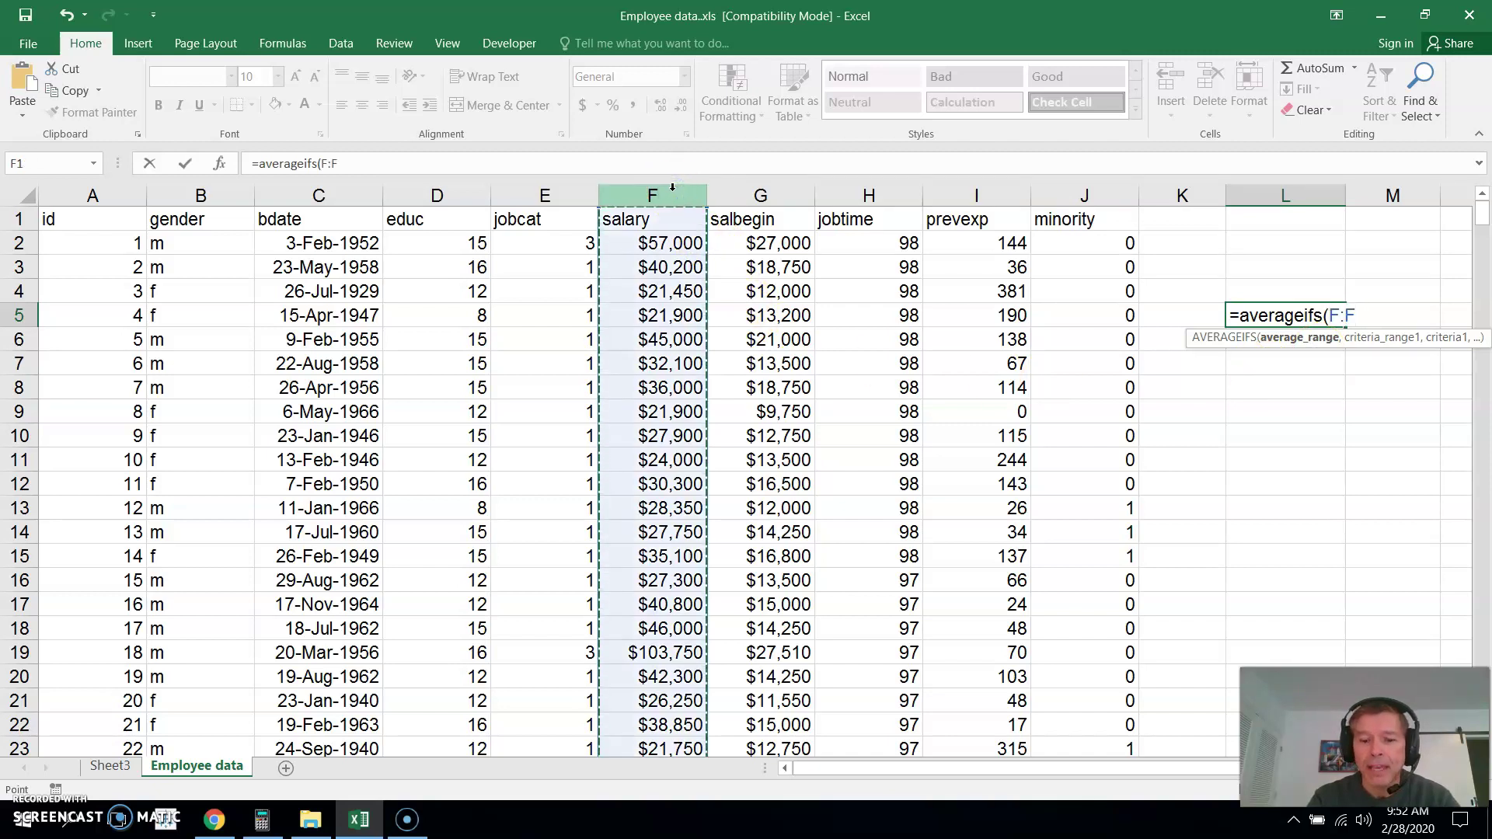
{"action": "type", "text": ","}
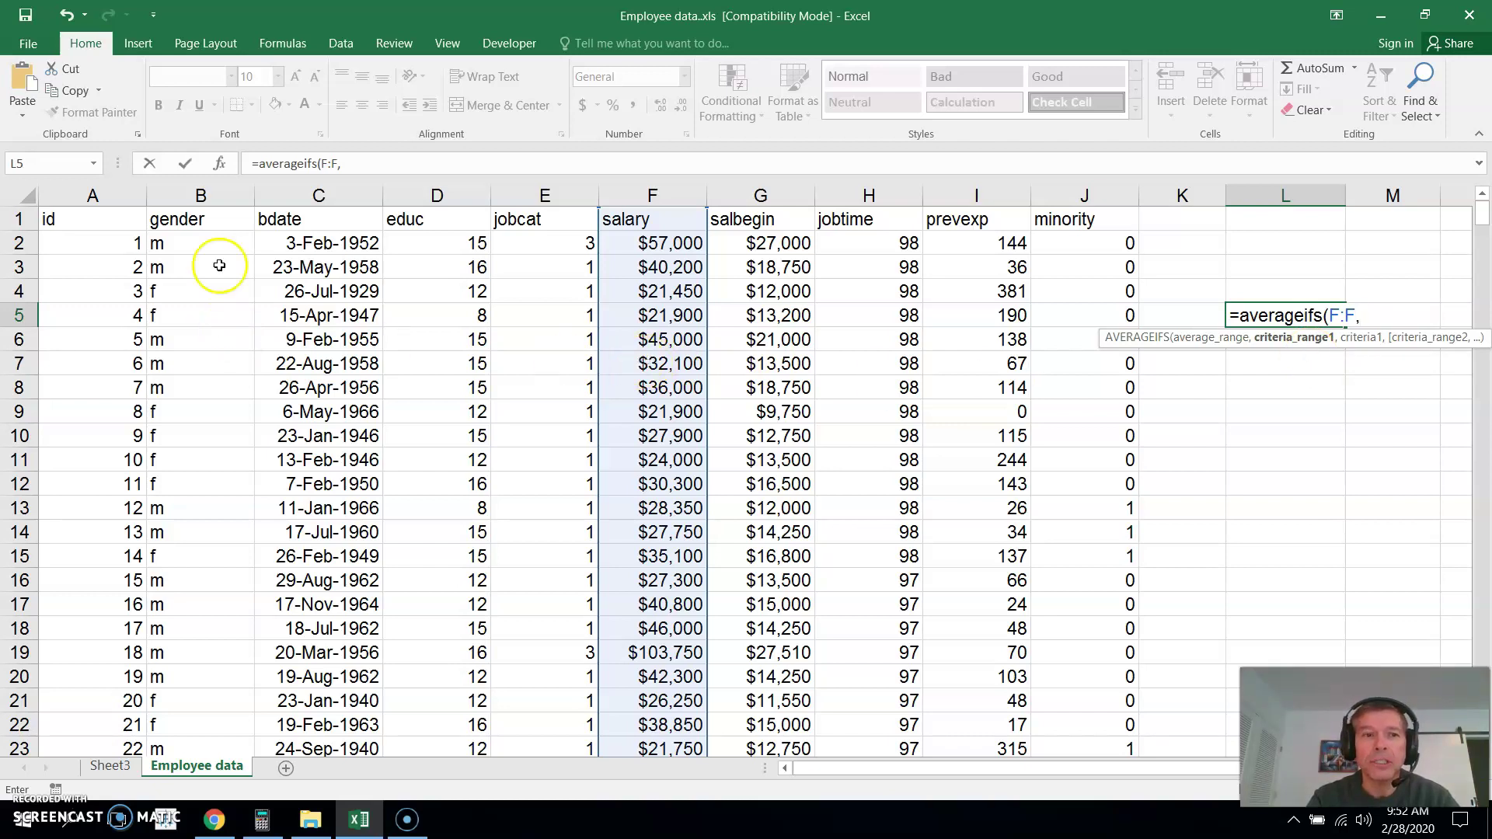
{"action": "left_click", "coordinate": [200, 195]}
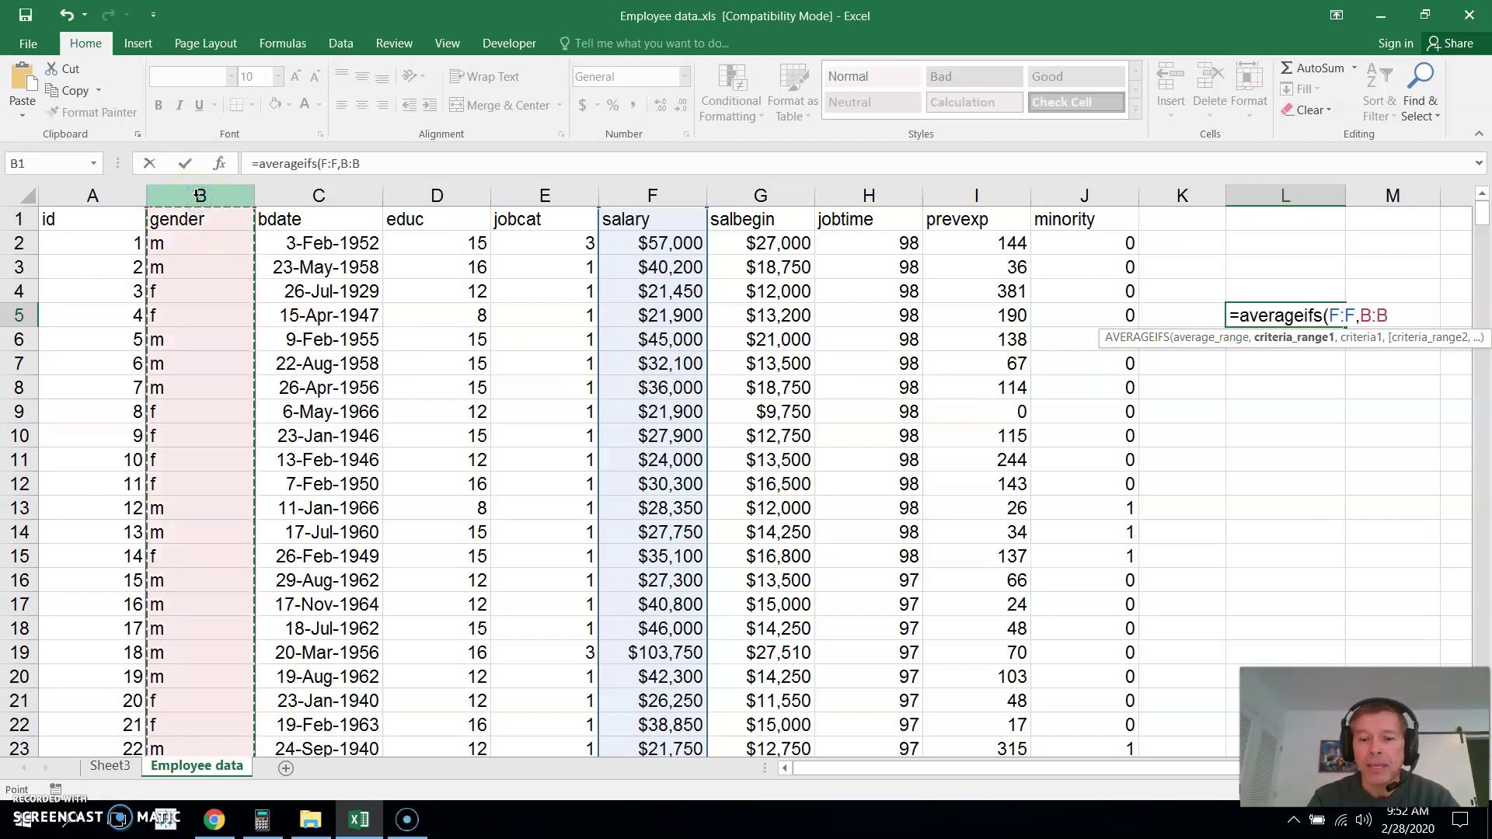
{"action": "type", "text": ","}
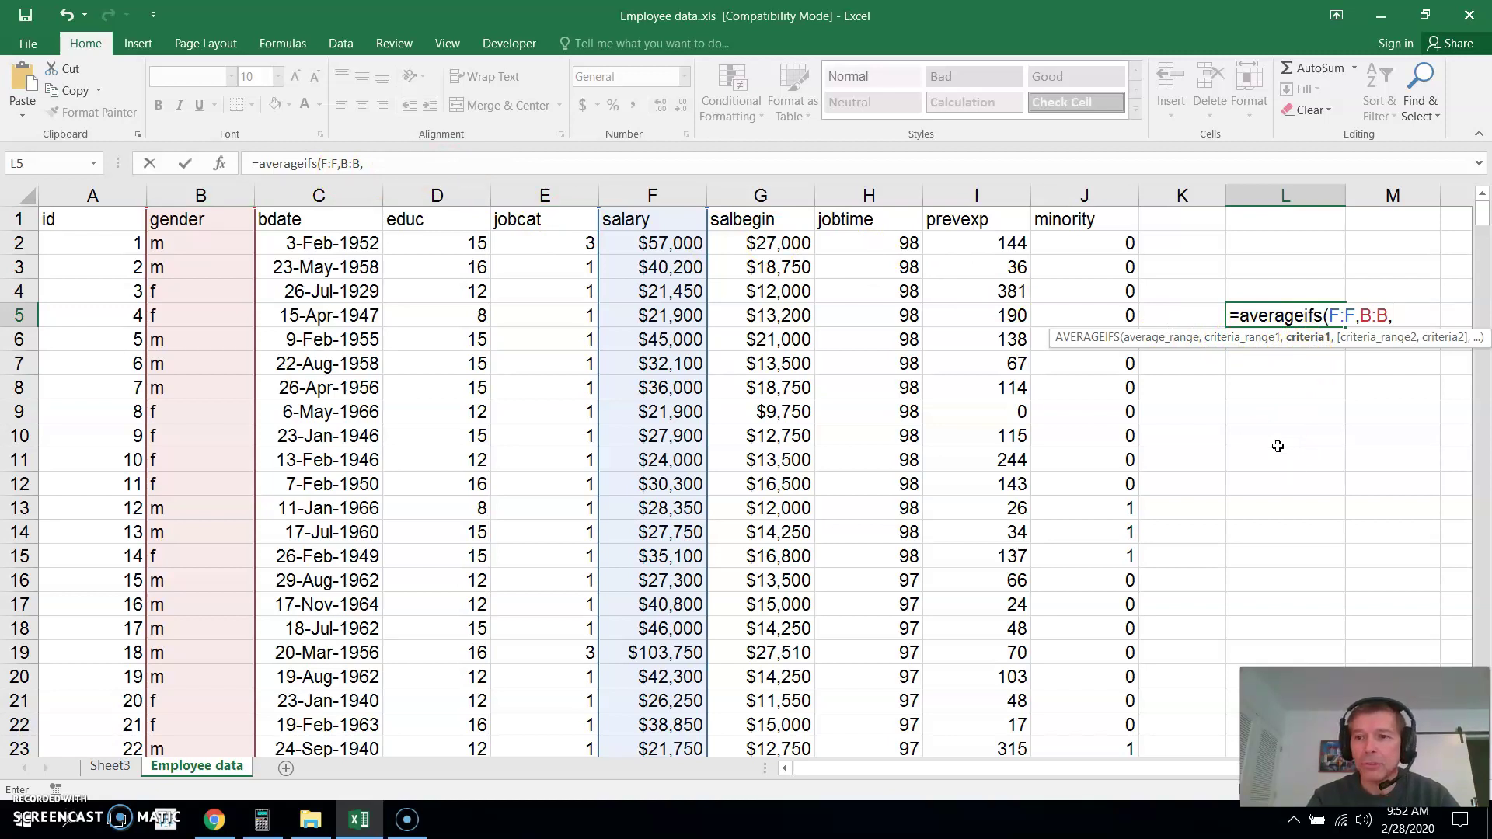
{"action": "type", "text": "\"m"}
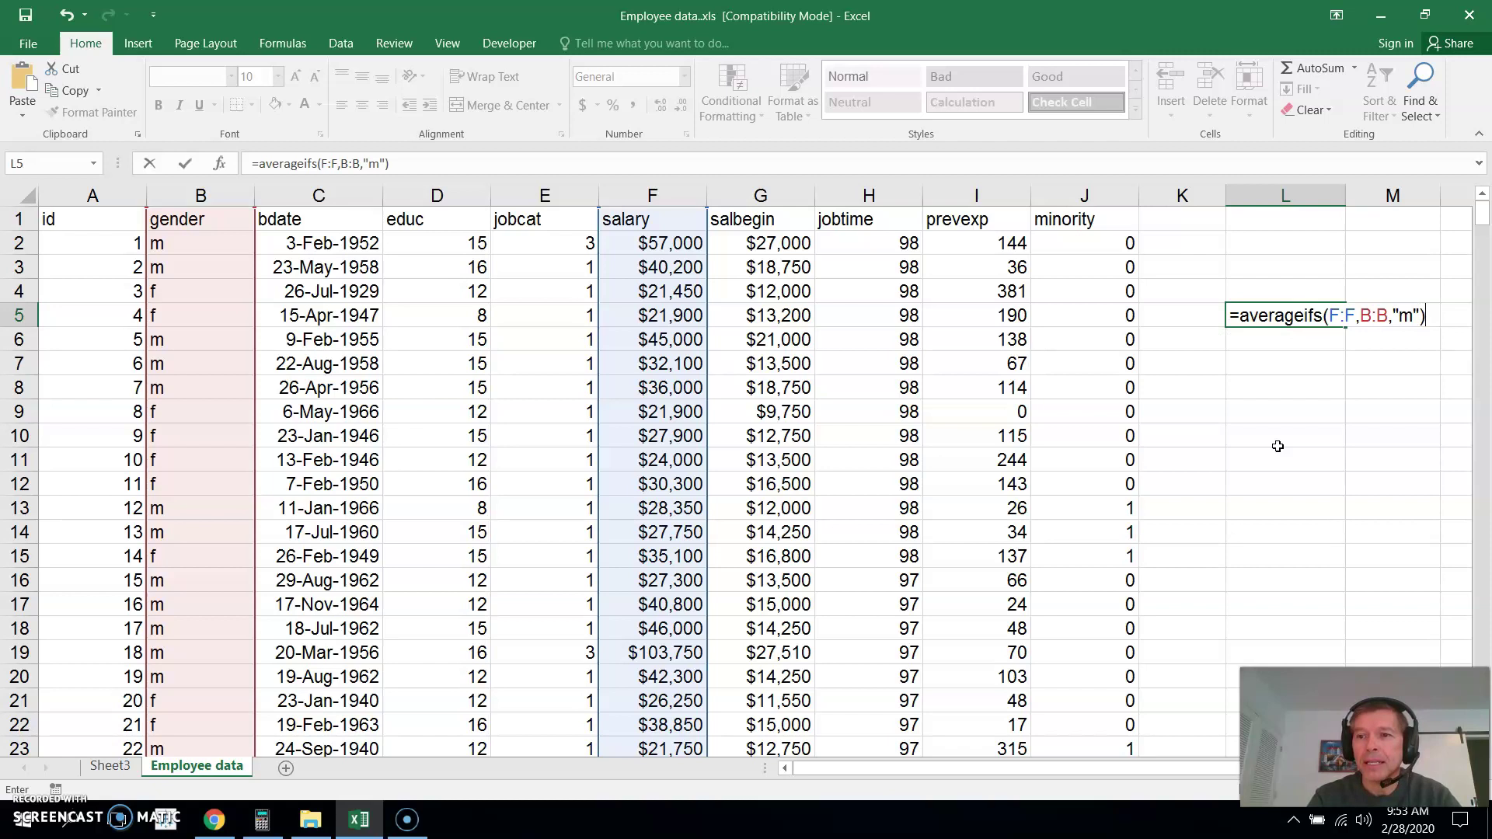
{"action": "key", "text": "Return"}
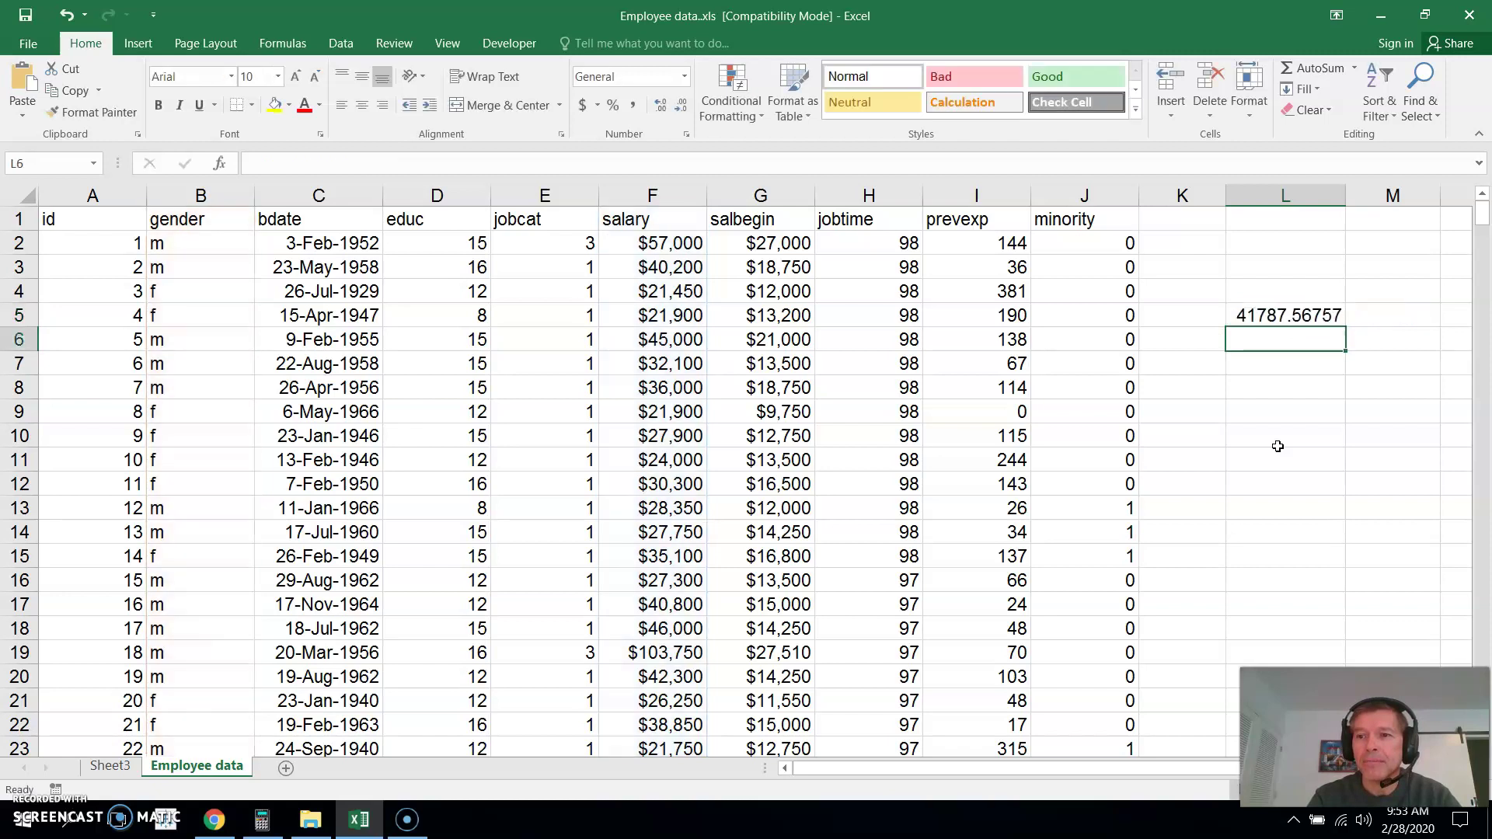
- Label cell M5 'ave M' beside the male salary average
{"action": "left_click", "coordinate": [1395, 313]}
{"action": "type", "text": "ave"}
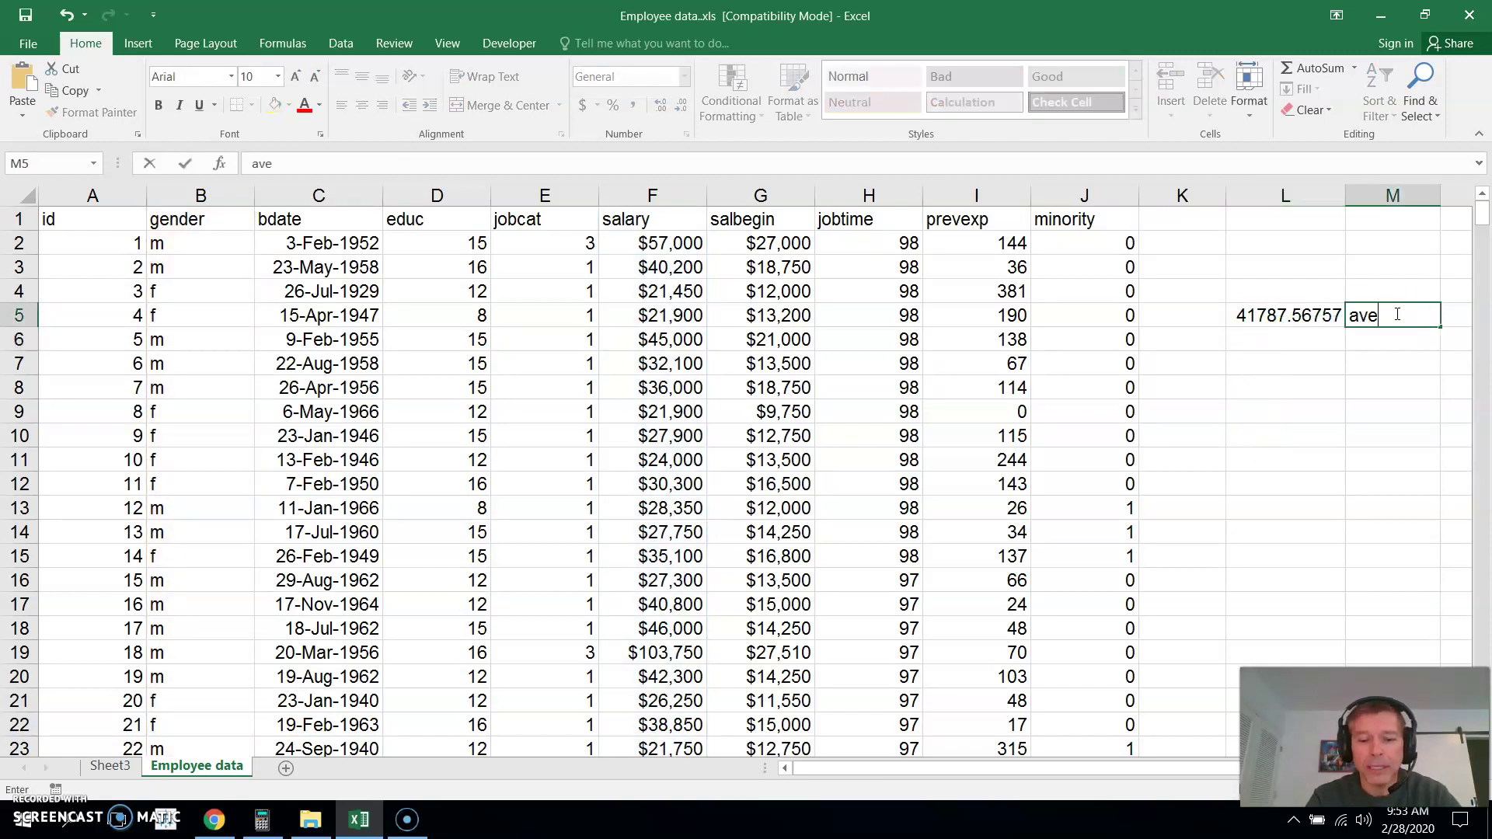
{"action": "type", "text": " M"}
{"action": "key", "text": "Return"}
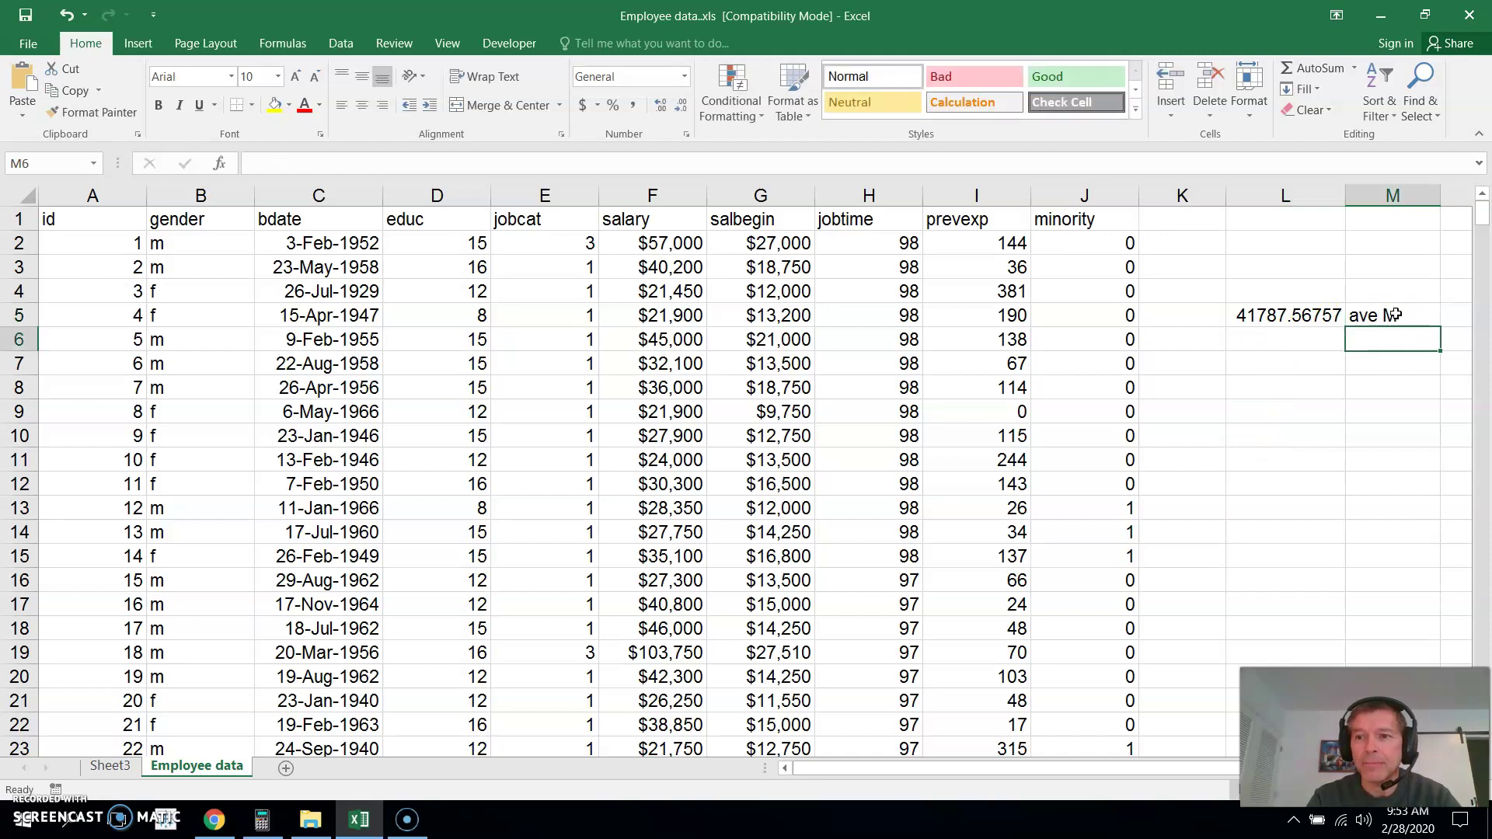
{"action": "left_click", "coordinate": [1286, 337]}
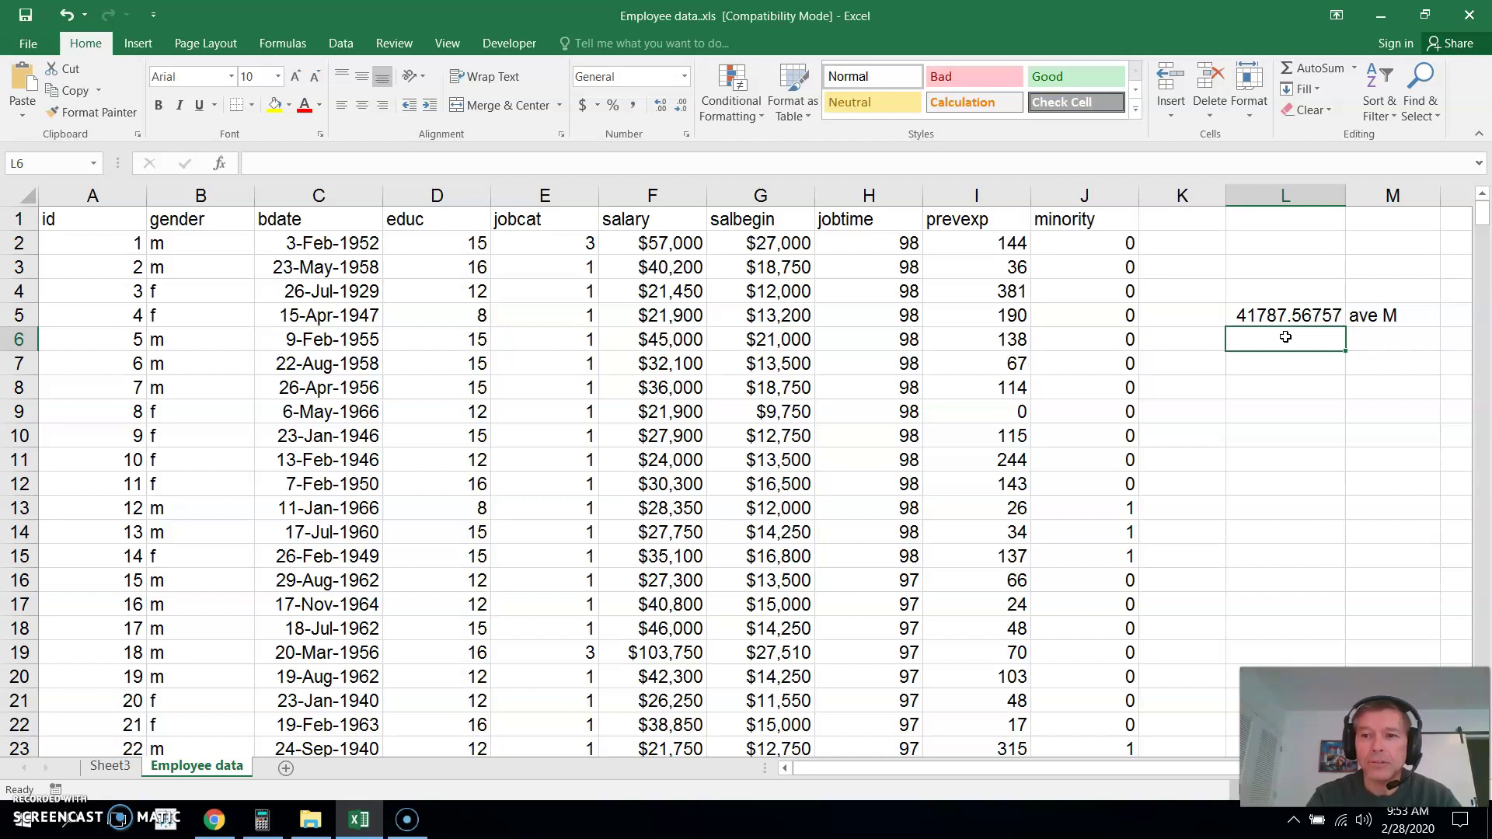
- In L6, build =averageifs(F:F,B:B,"m",D:D,">10" for men with educ above 10
{"action": "type", "text": "=av"}
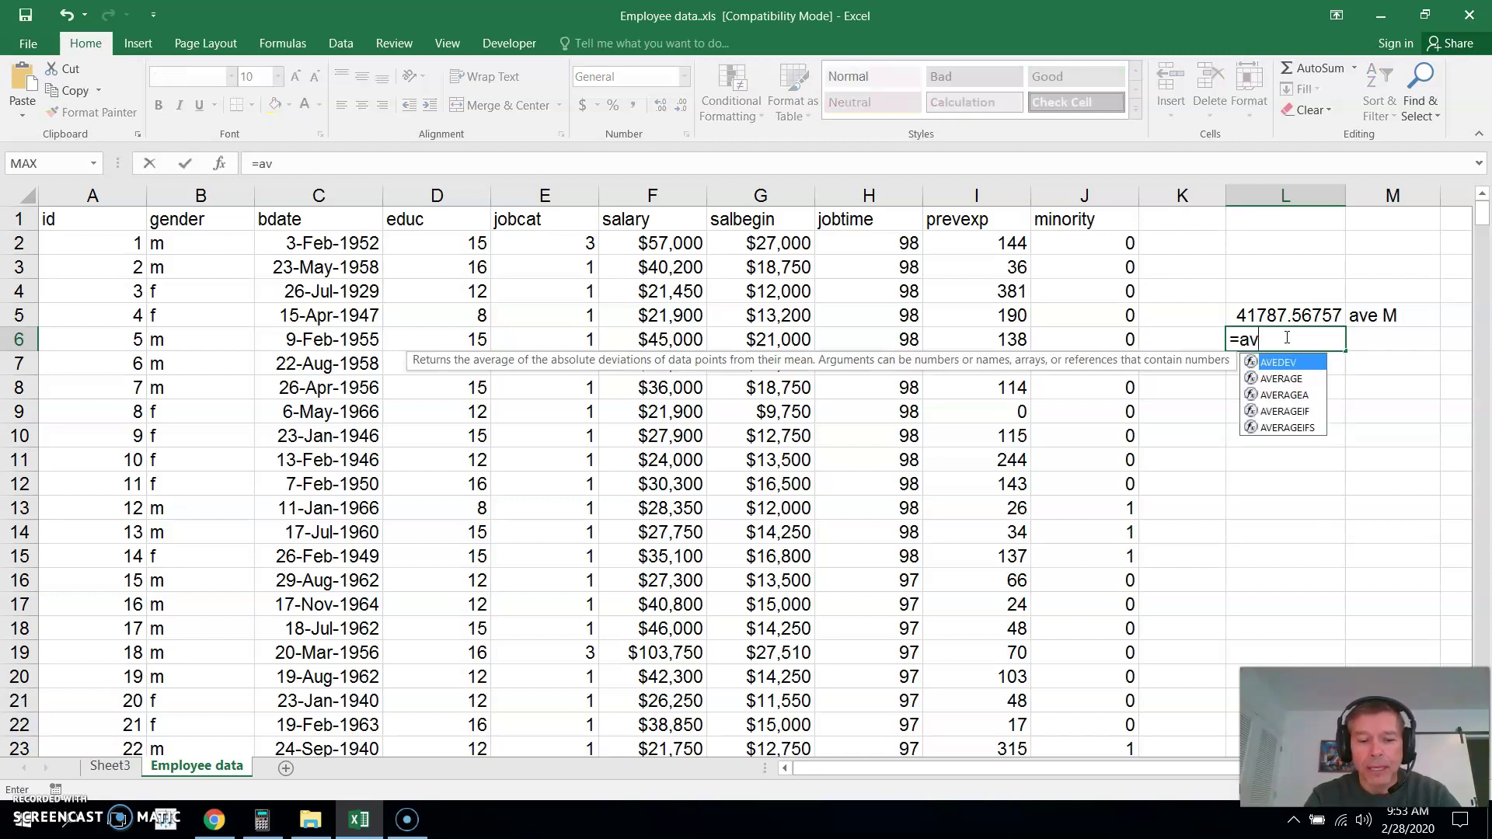
{"action": "type", "text": "erageif"}
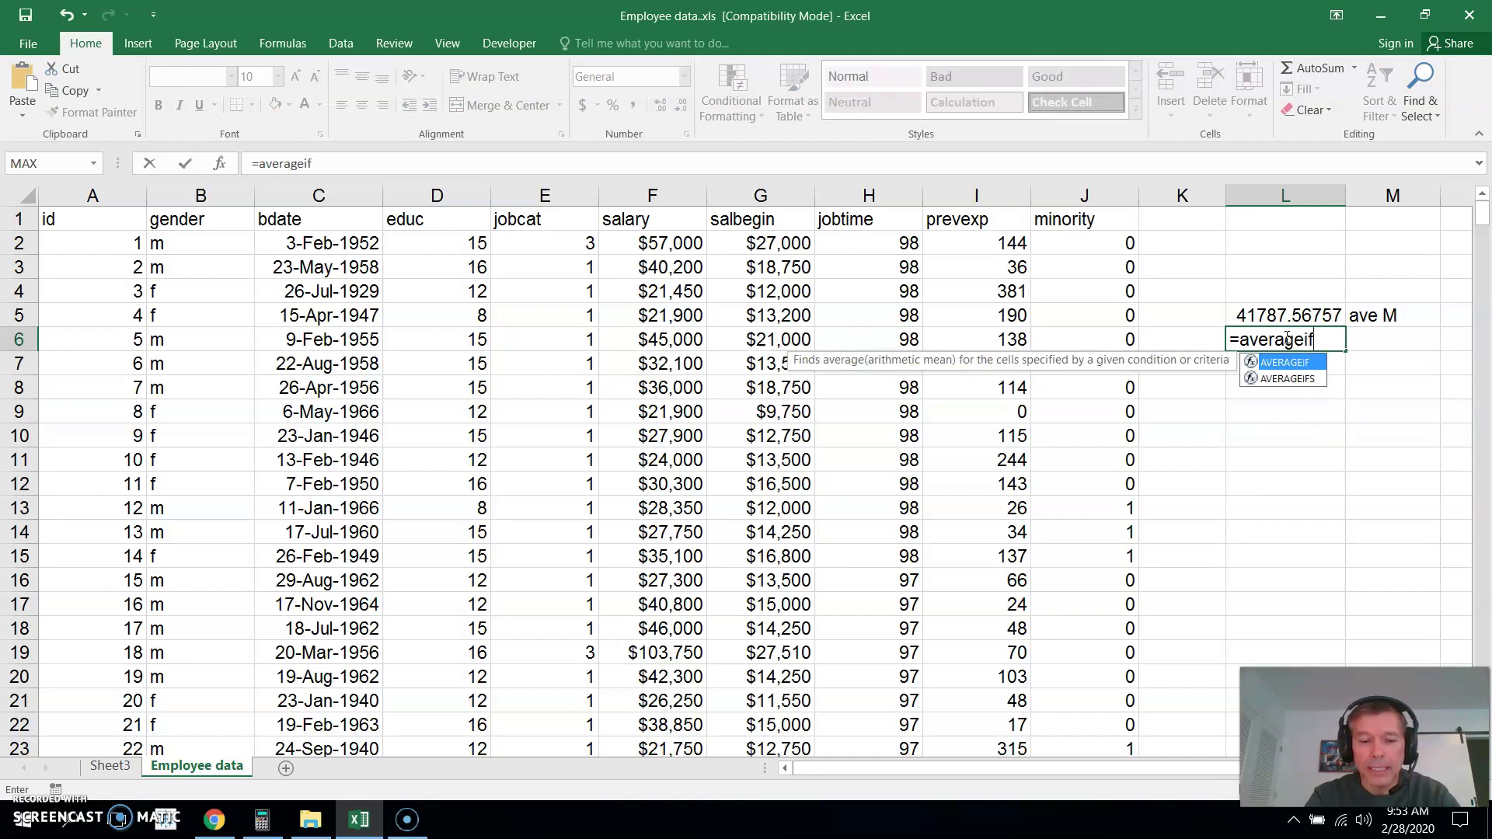
{"action": "type", "text": "s("}
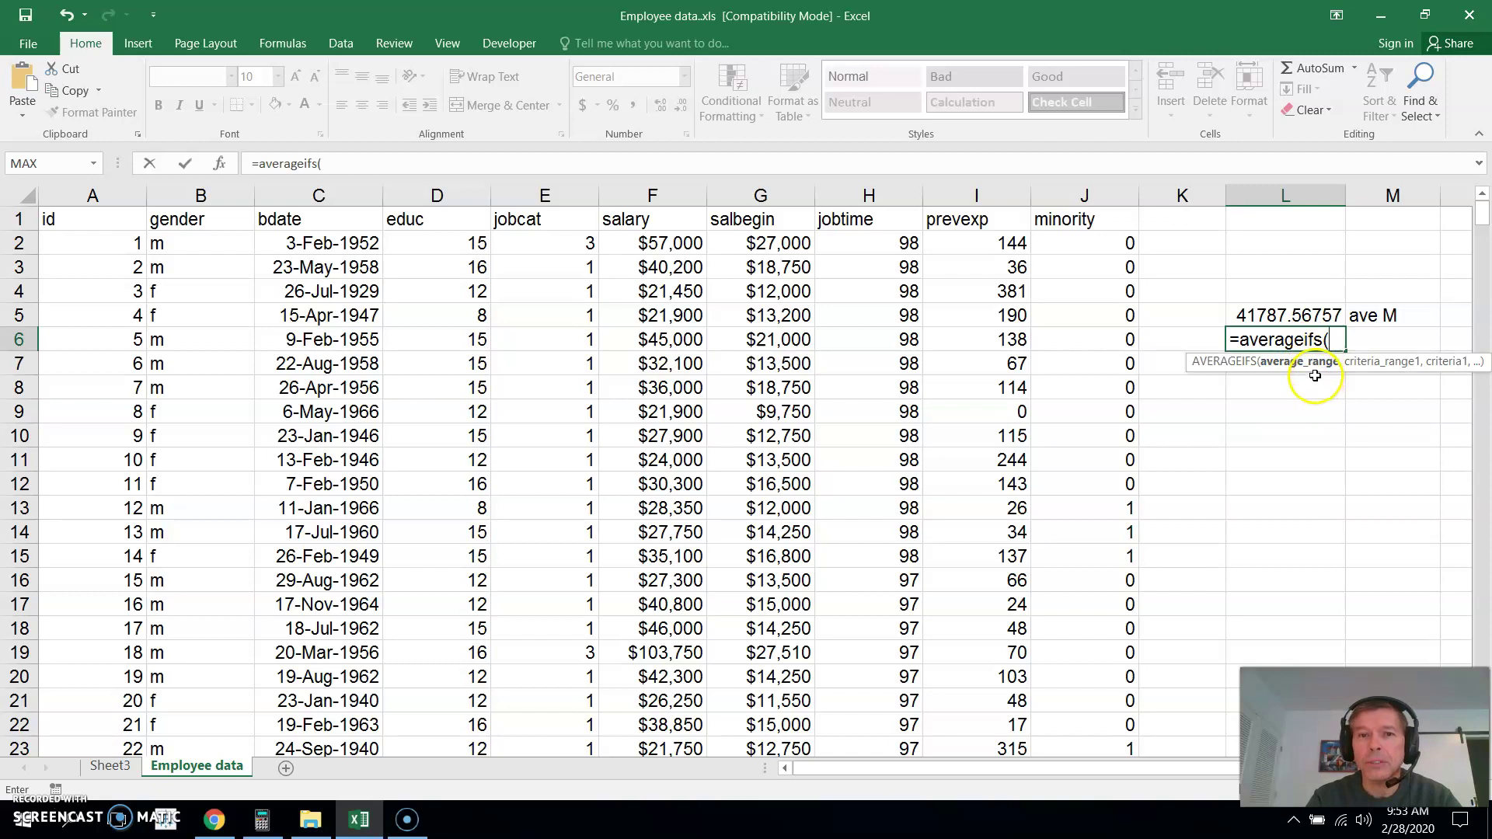
{"action": "left_click", "coordinate": [666, 195]}
{"action": "type", "text": ","}
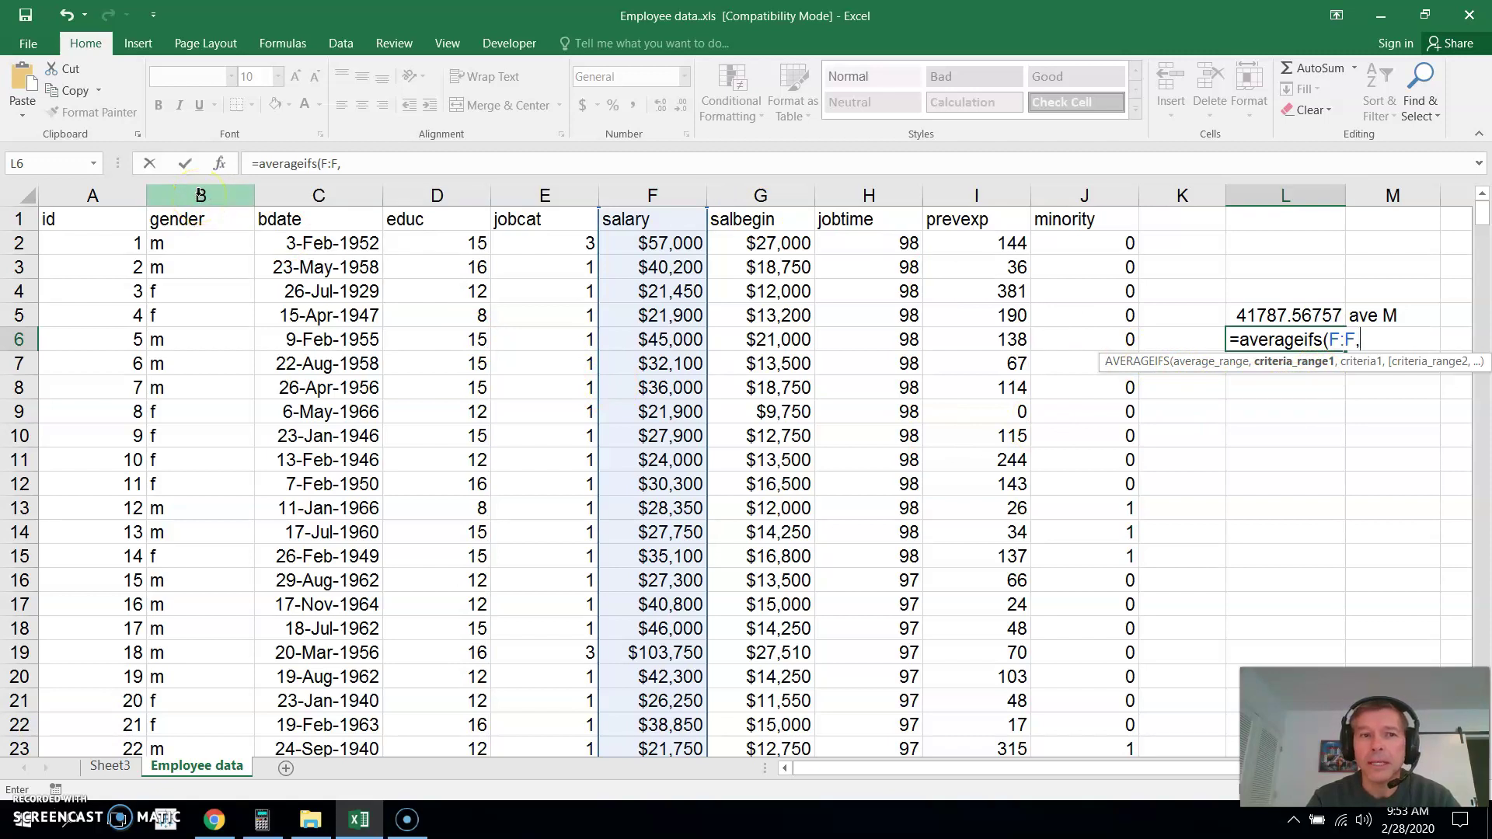
{"action": "left_click", "coordinate": [201, 194]}
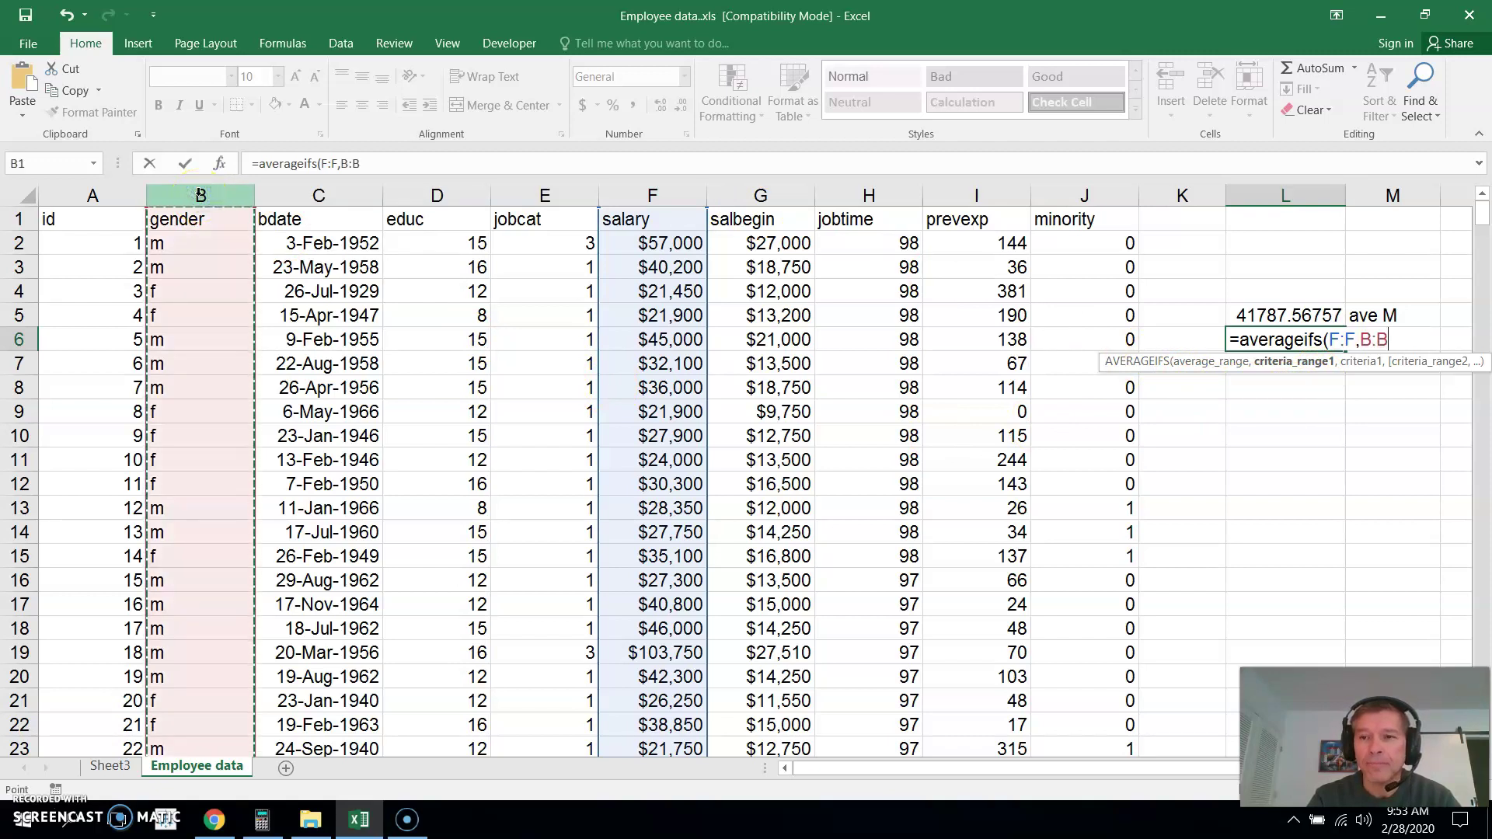
{"action": "type", "text": ",\""}
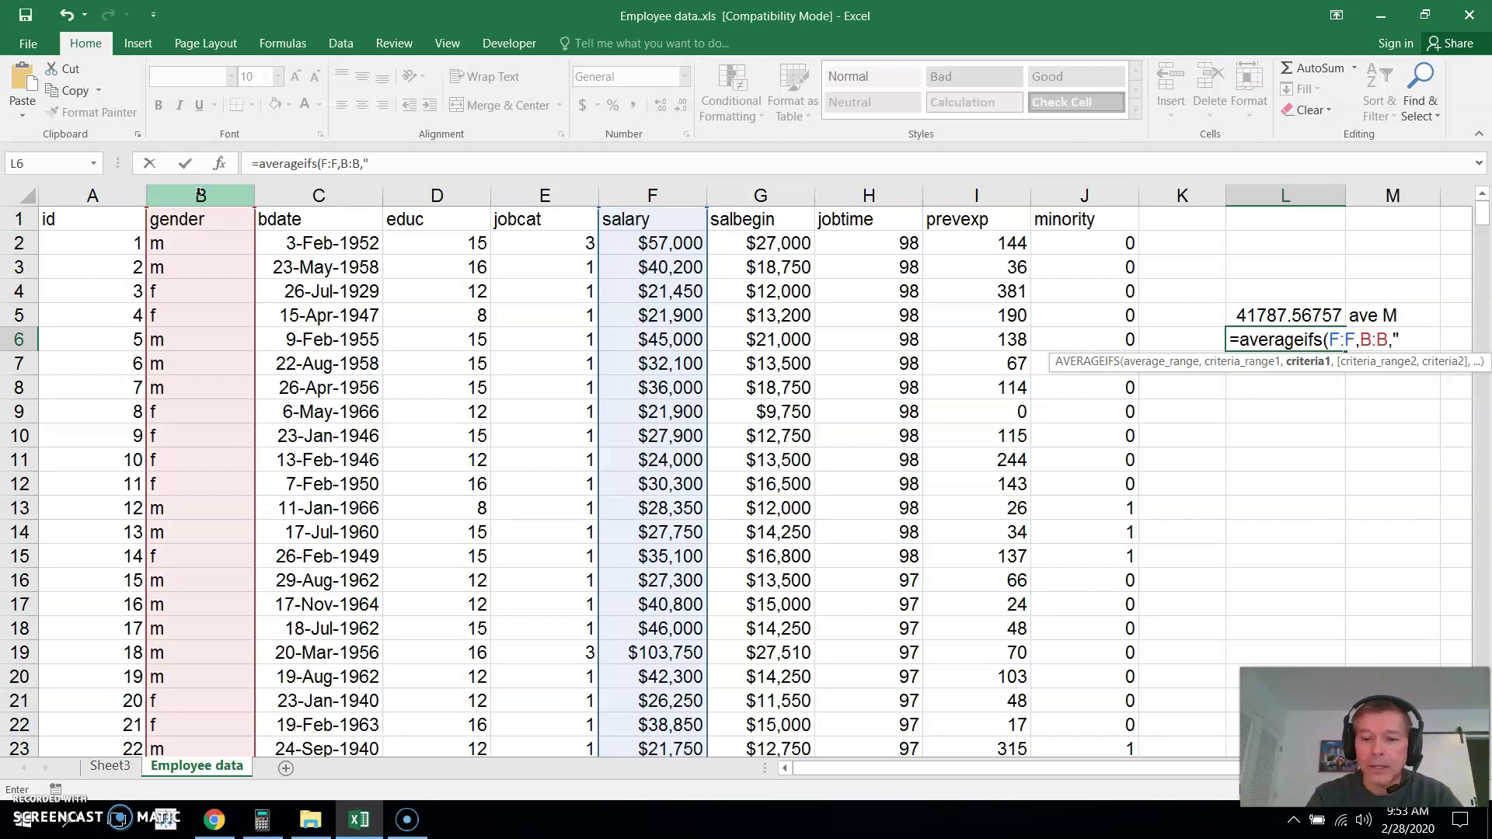
{"action": "type", "text": "m"}
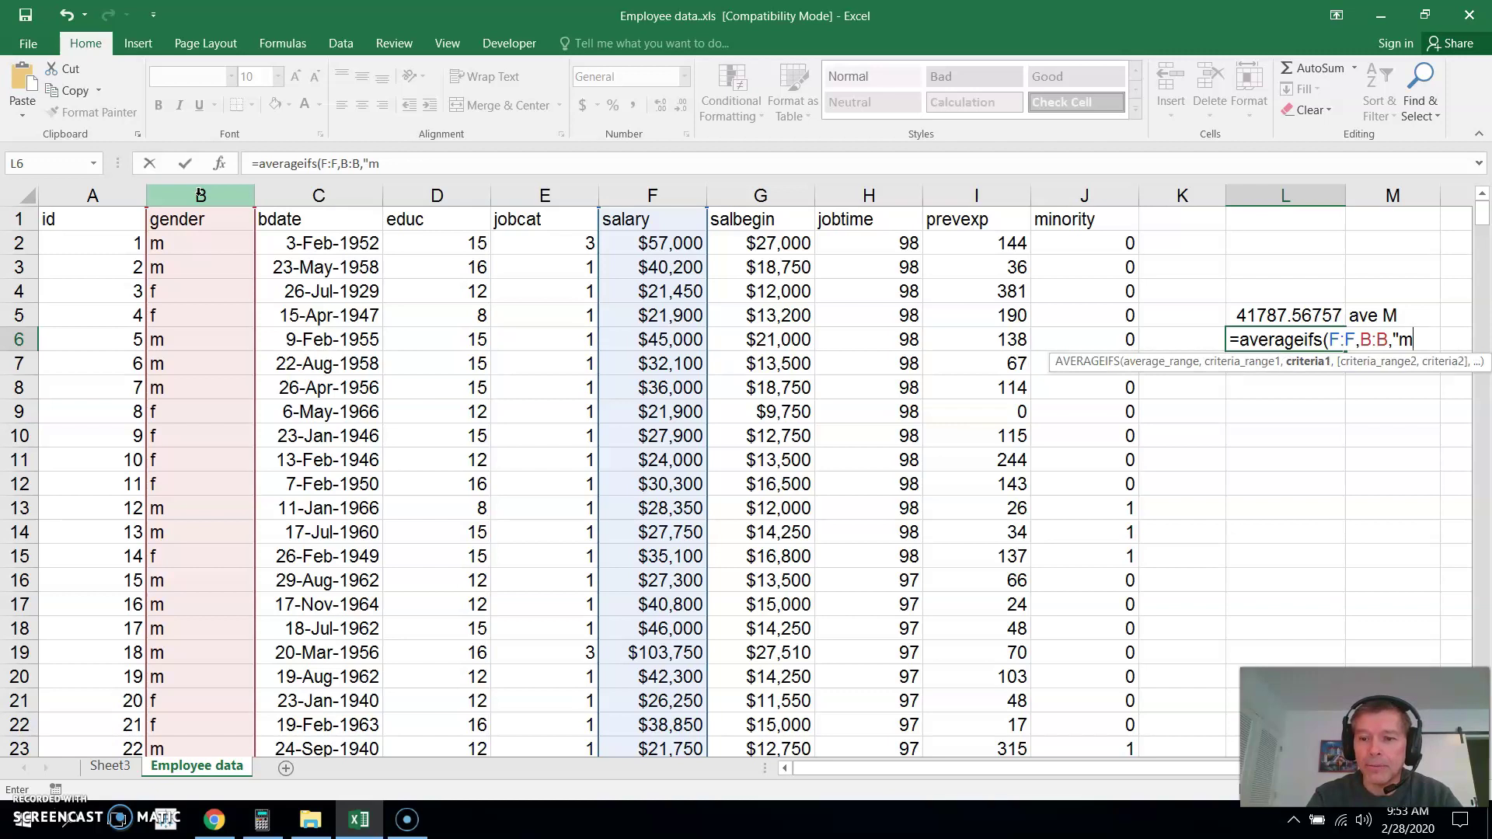
{"action": "type", "text": "\""}
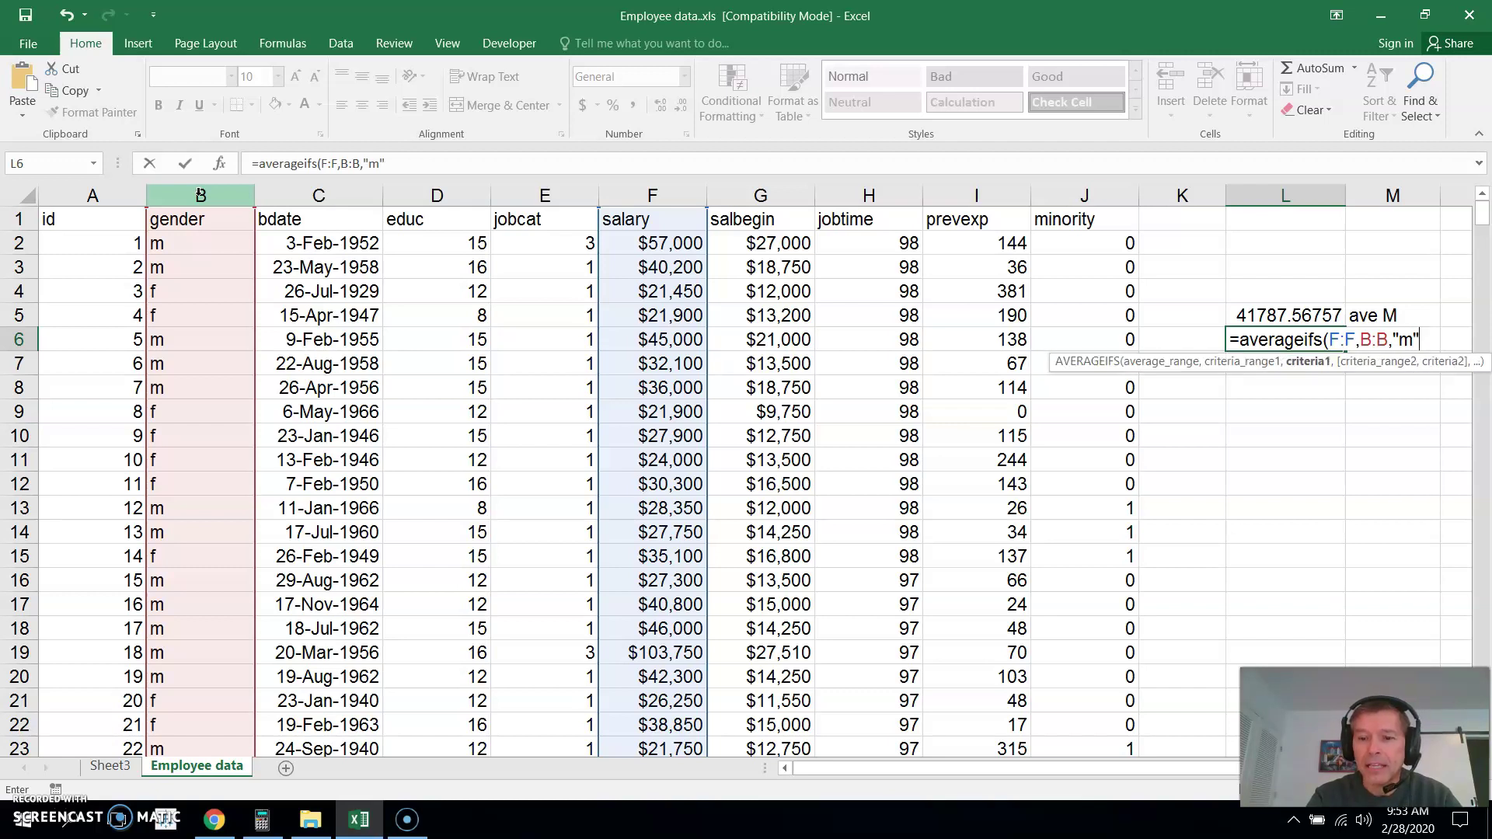
{"action": "type", "text": ","}
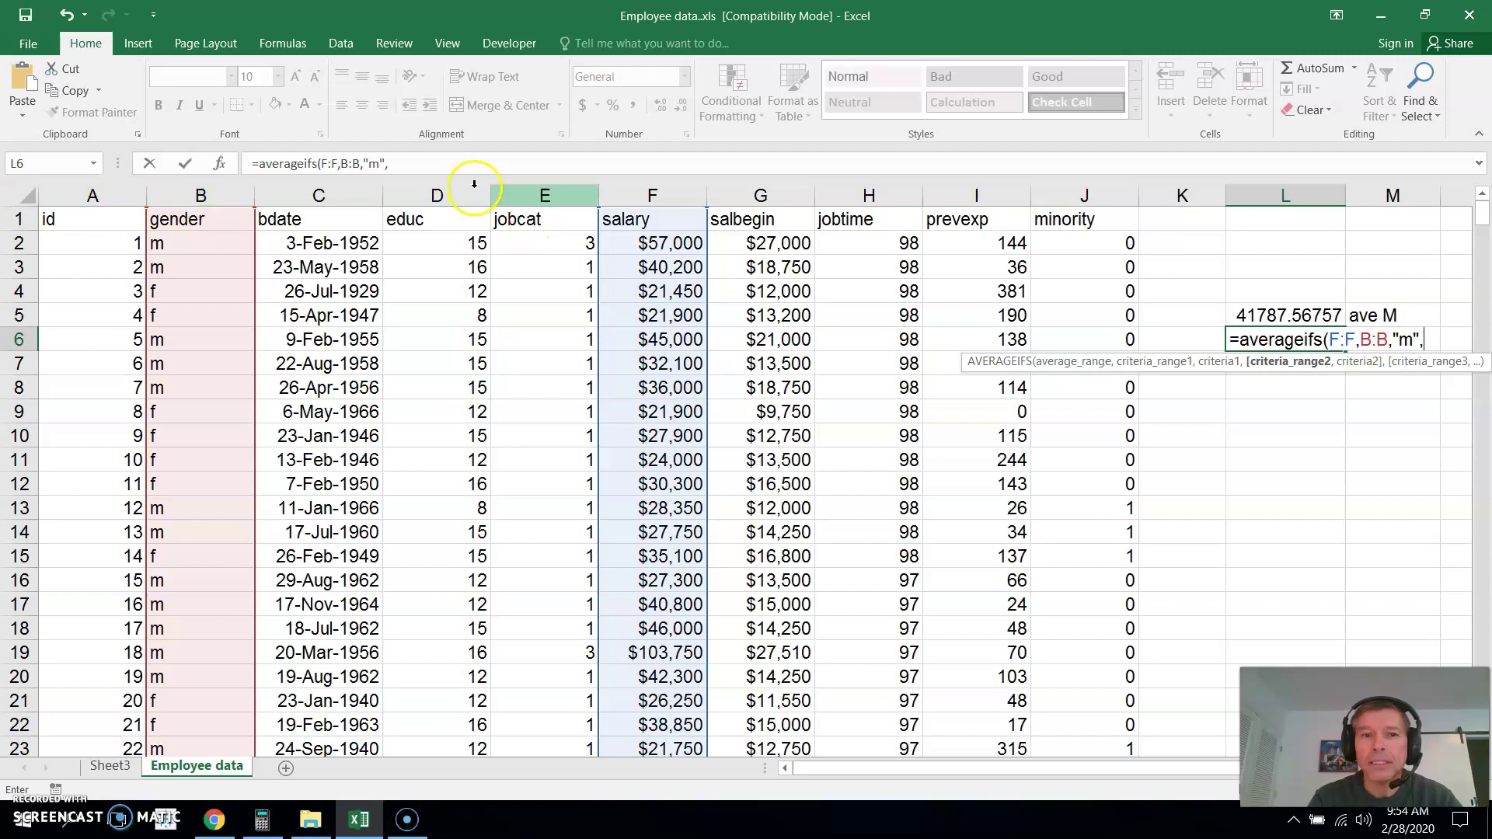
{"action": "left_click", "coordinate": [447, 193]}
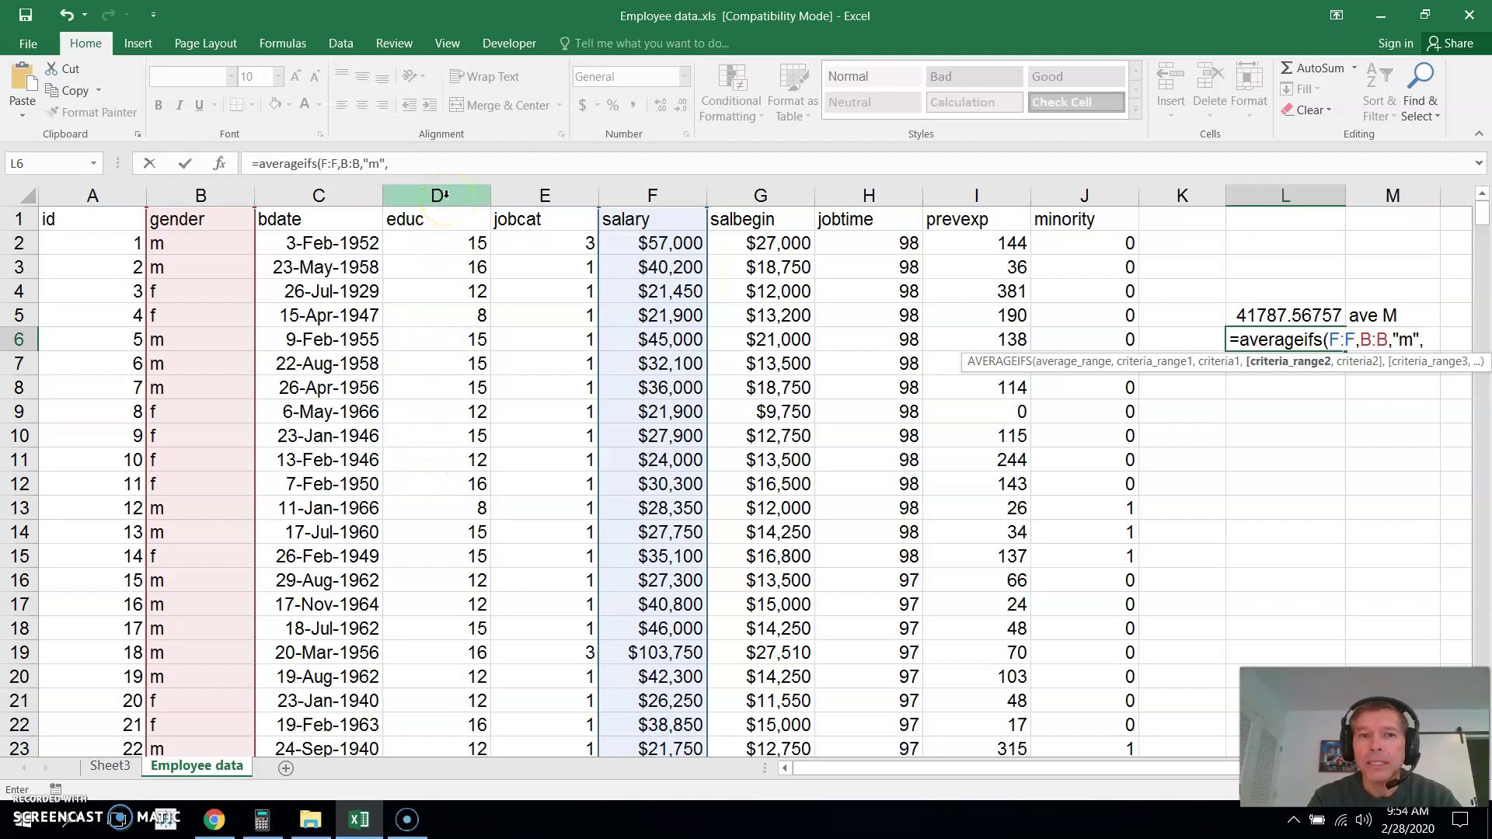
{"action": "left_click", "coordinate": [446, 194]}
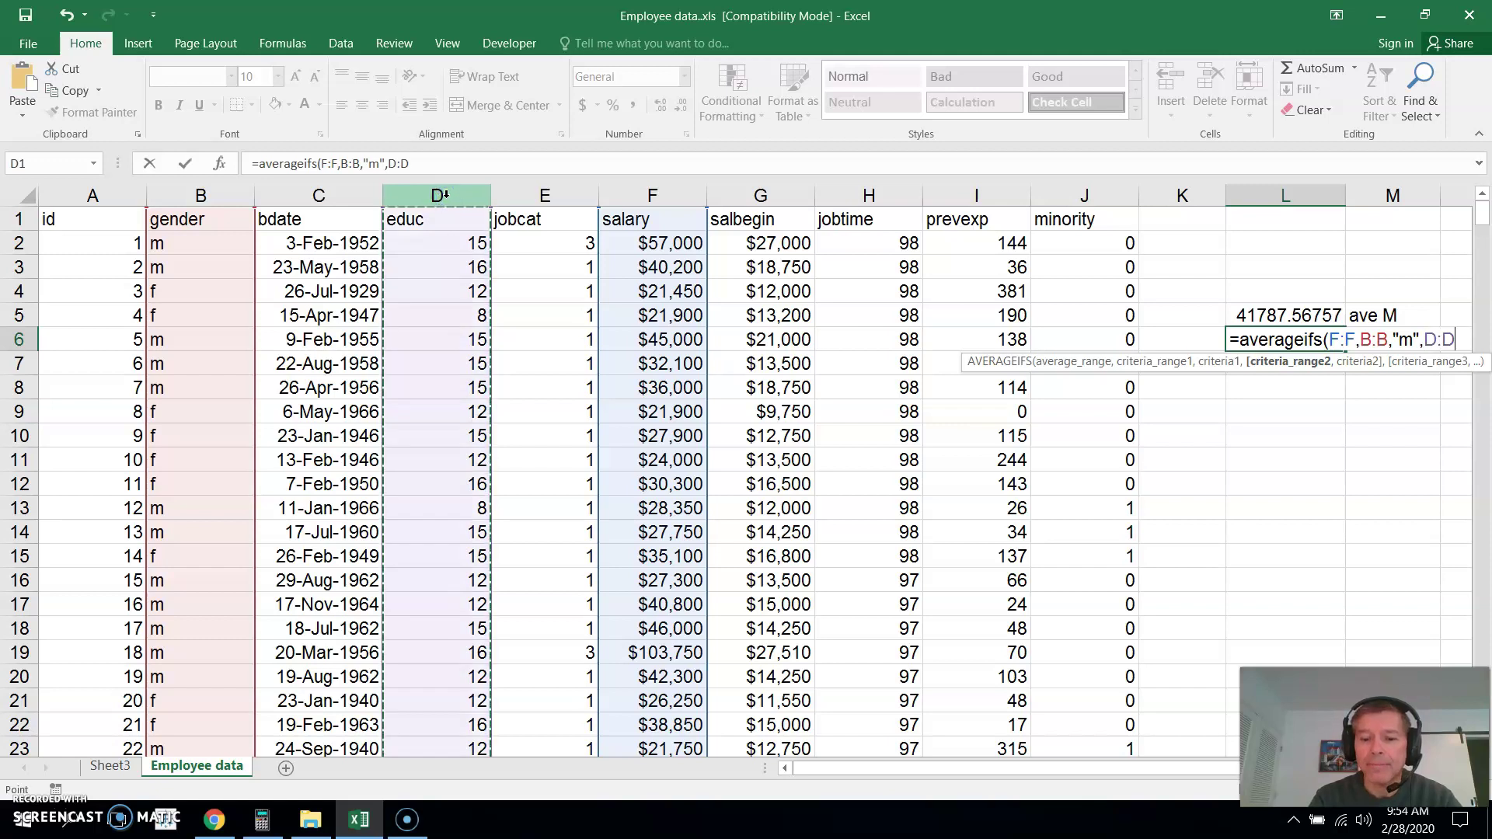
{"action": "type", "text": ","}
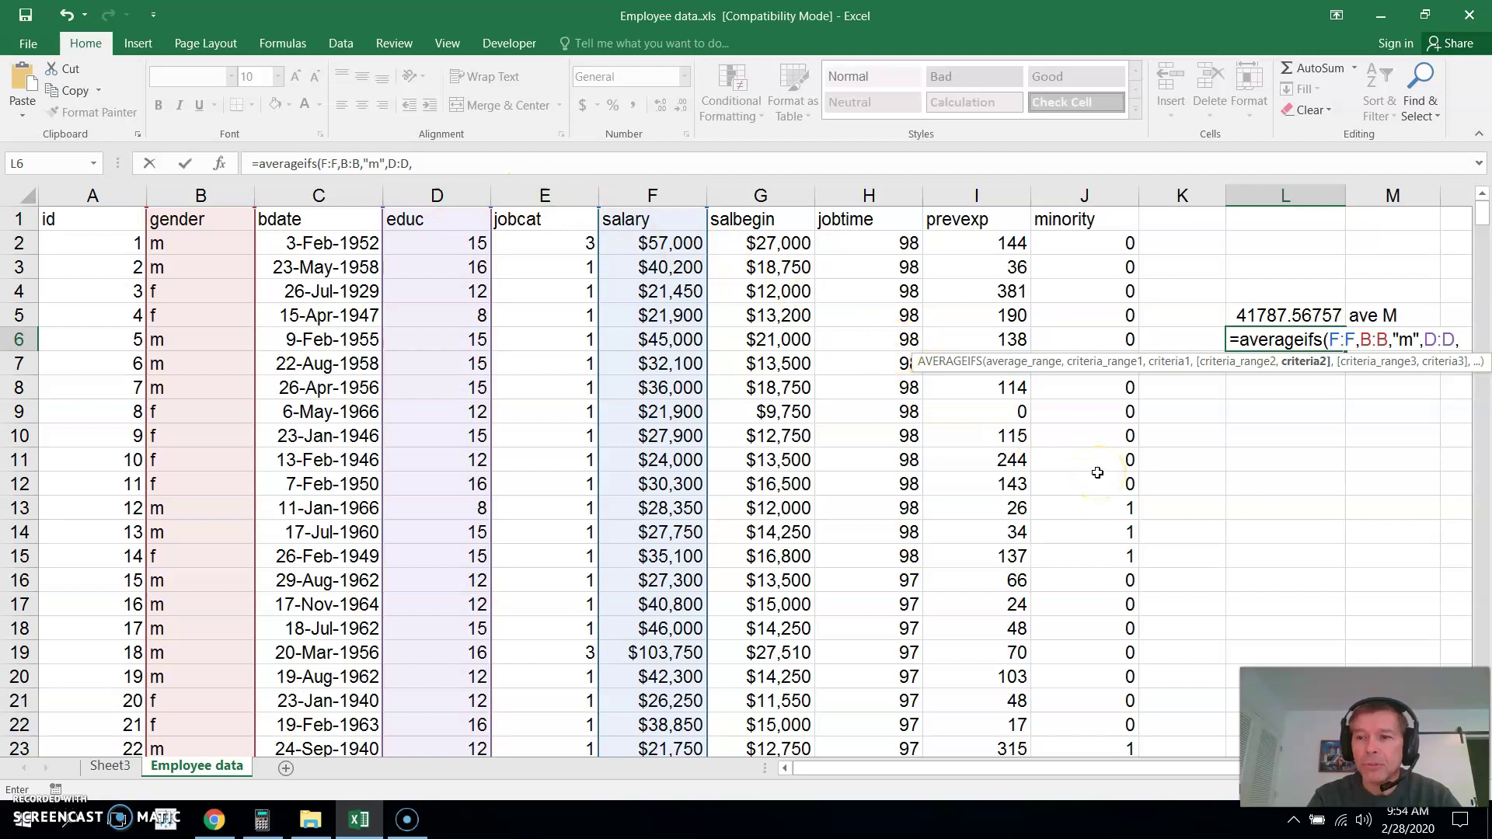
{"action": "type", "text": "\""}
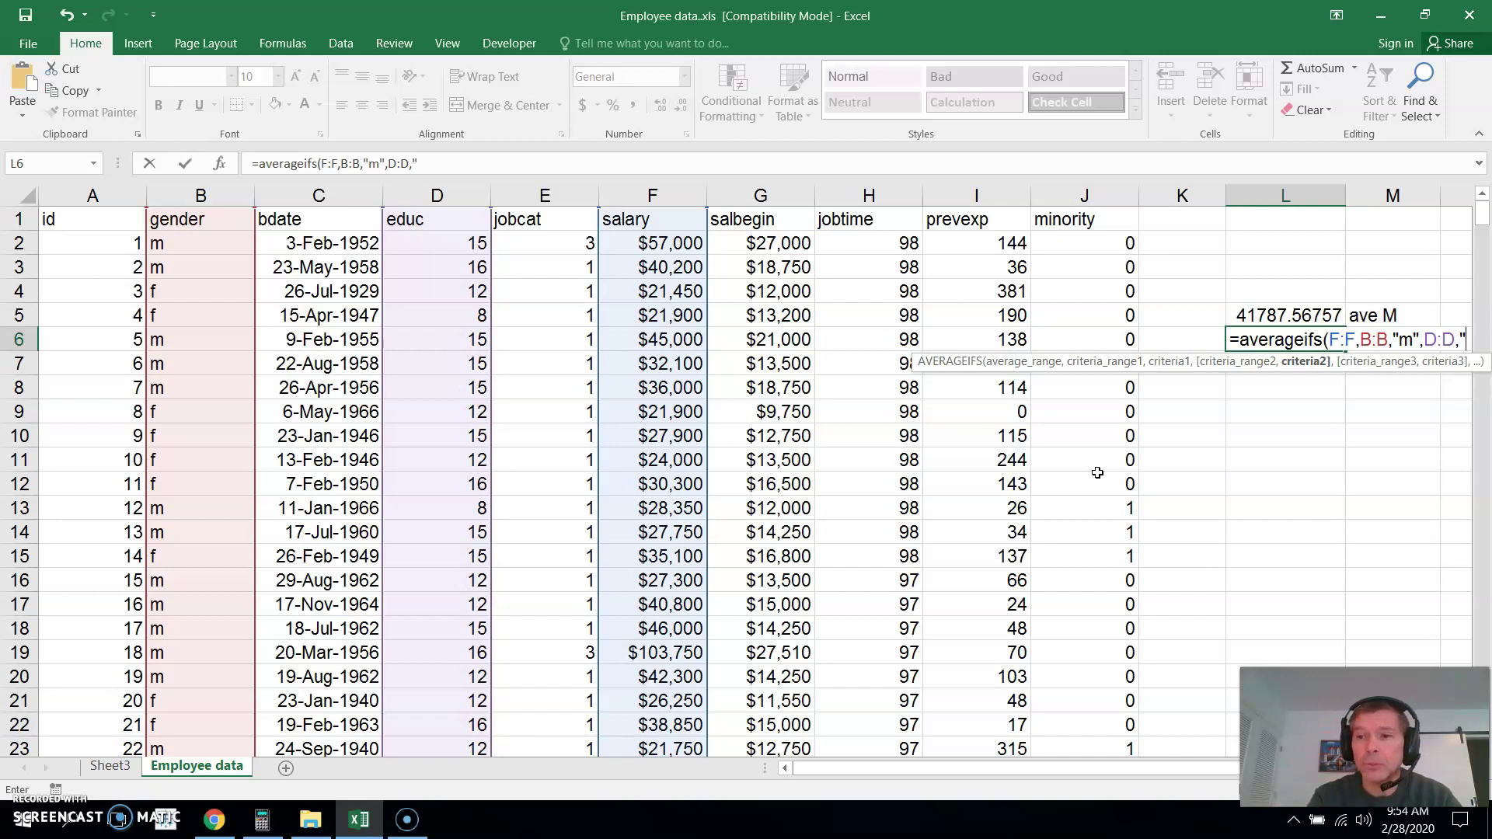
{"action": "type", "text": ">"}
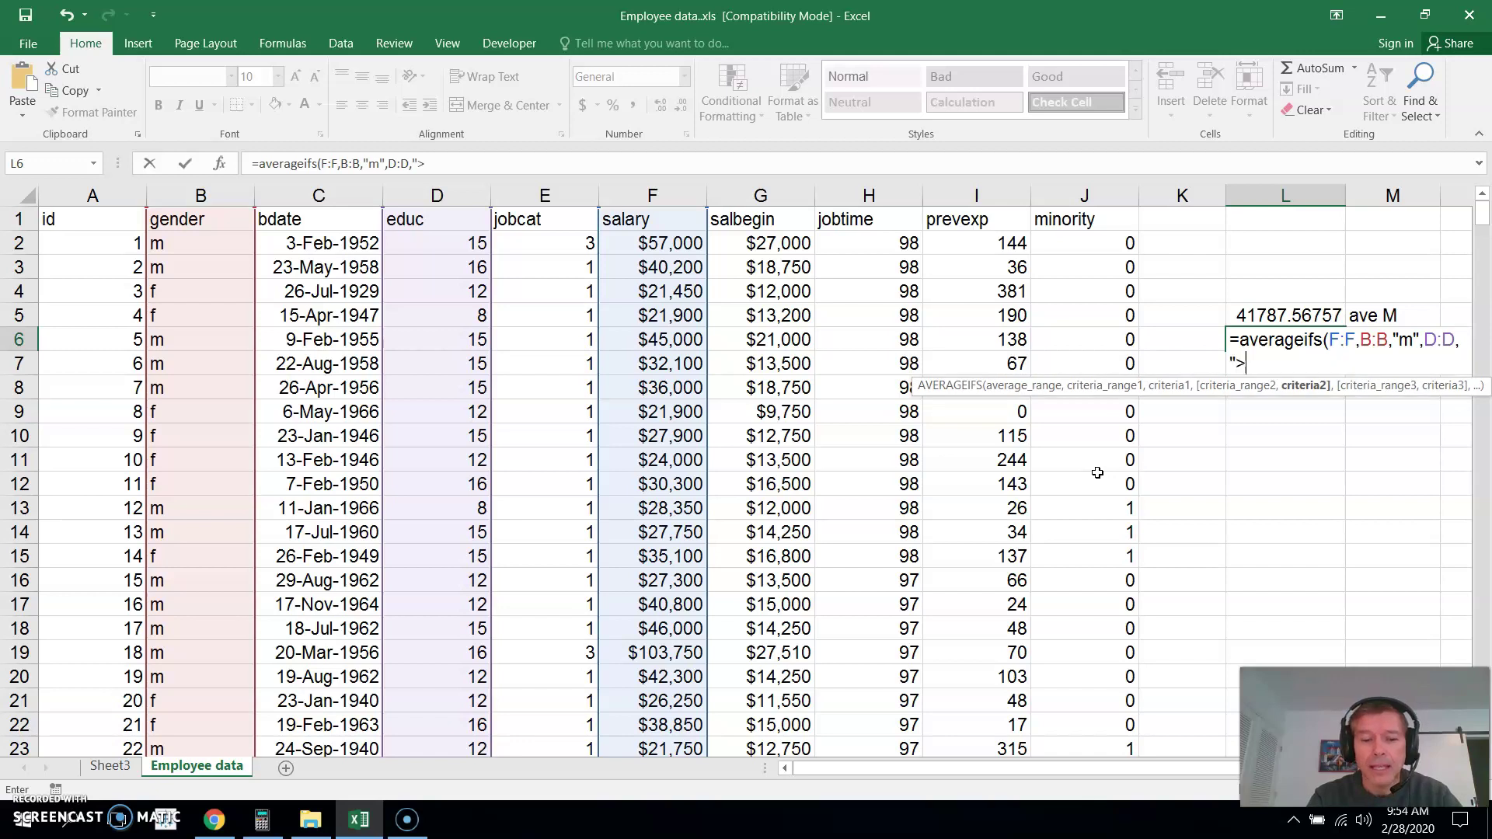
{"action": "type", "text": "10"}
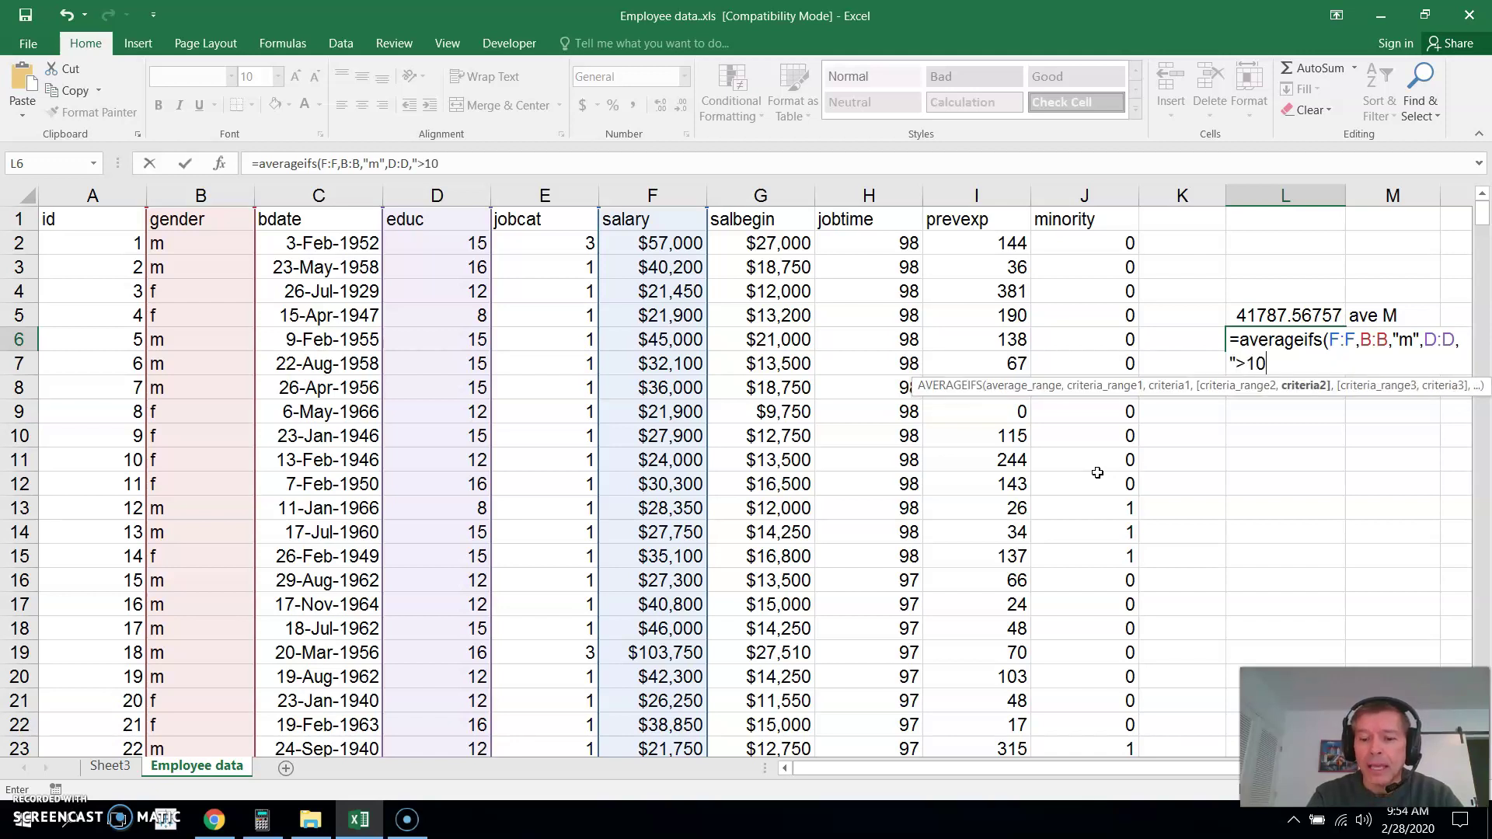
{"action": "type", "text": "\""}
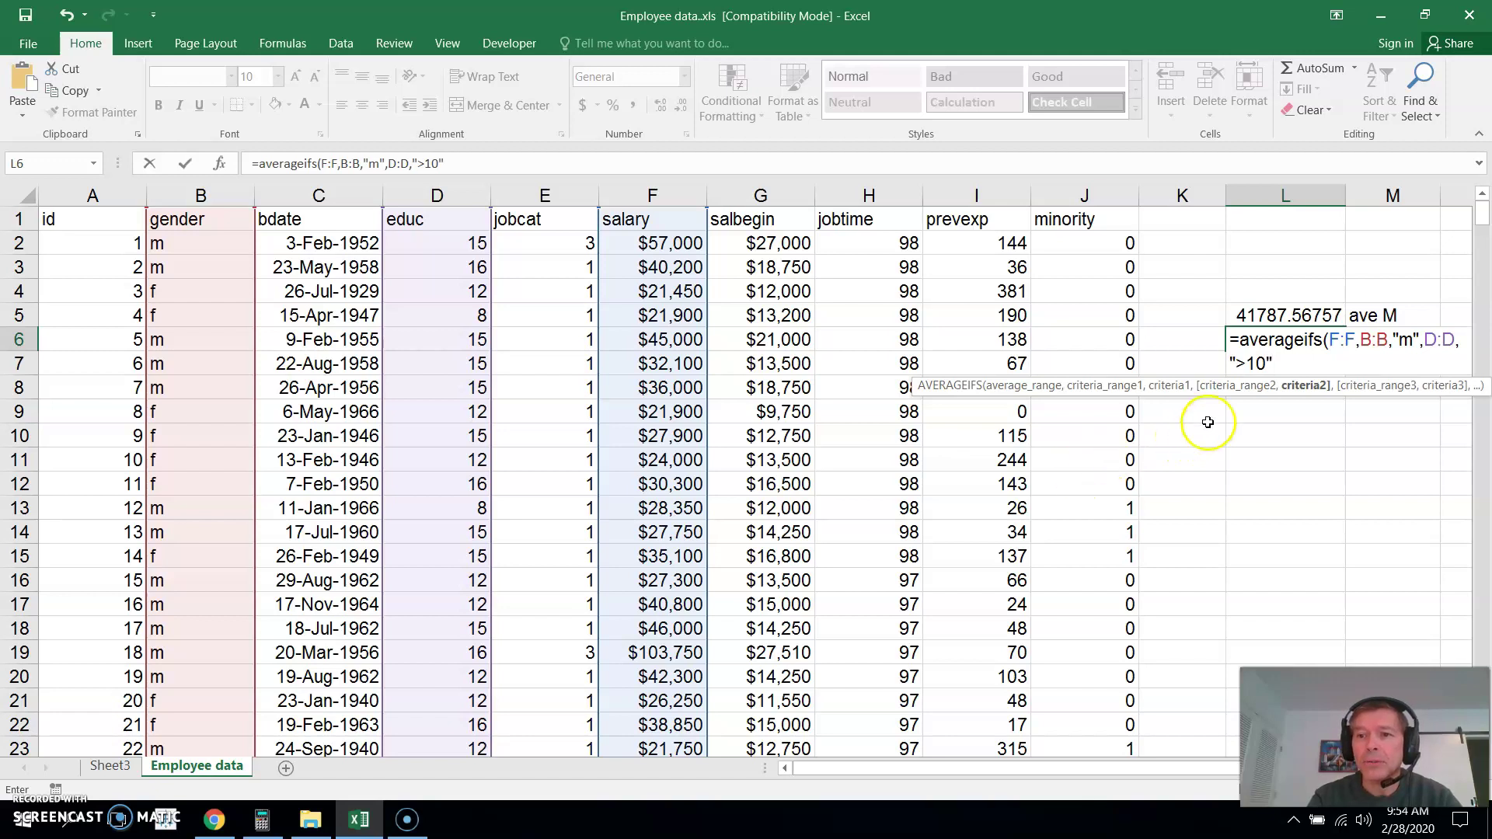
- Fix the >10 condition, close the parenthesis and commit, returning 43110.50847
{"action": "left_click", "coordinate": [1248, 364]}
{"action": "type", "text": "="}
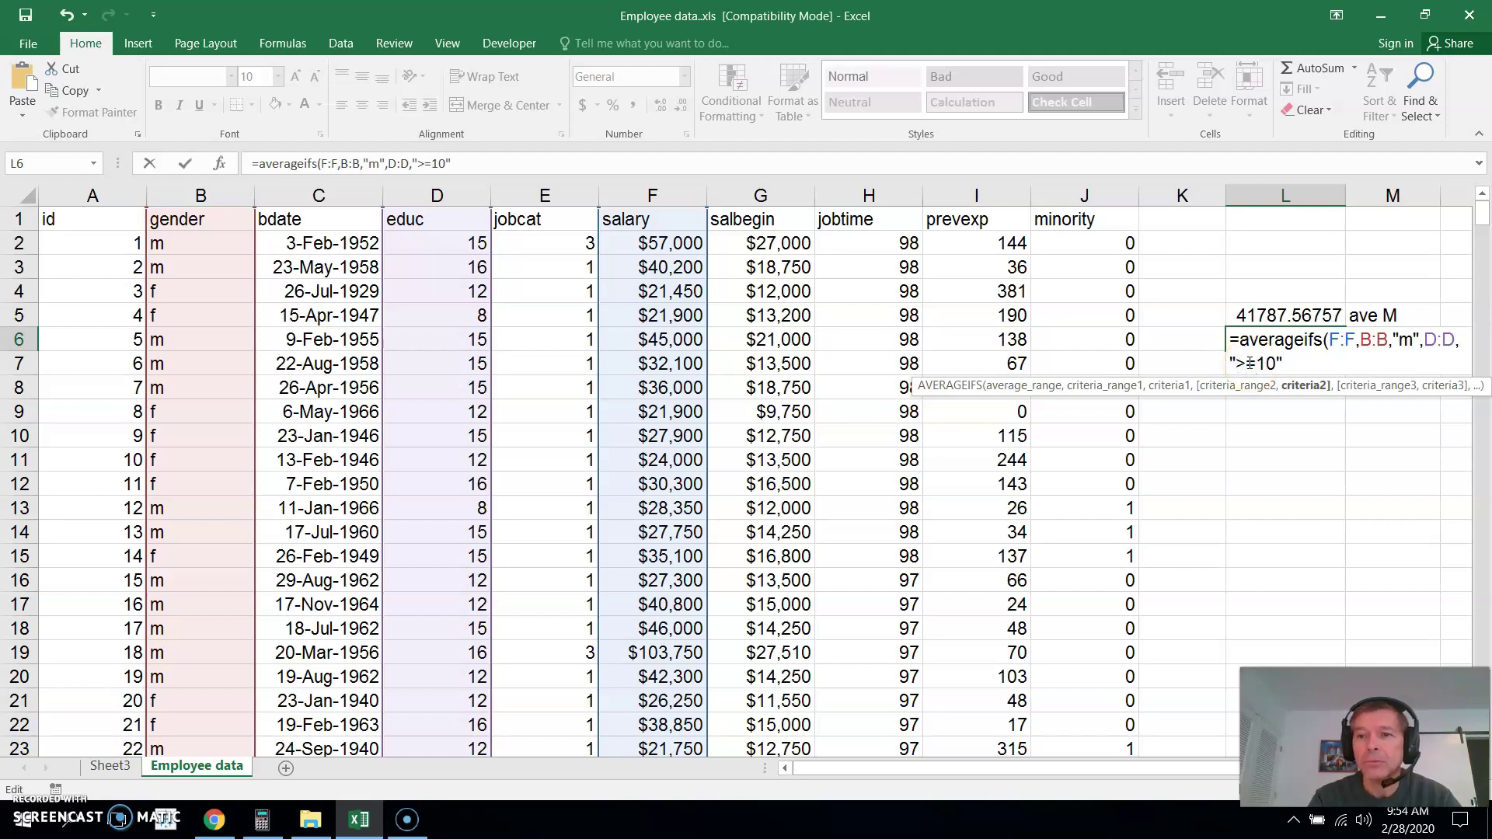
{"action": "left_click", "coordinate": [1255, 364]}
{"action": "left_click", "coordinate": [1259, 363]}
{"action": "left_click", "coordinate": [1277, 364]}
{"action": "key", "text": "BackSpace"}
{"action": "left_click", "coordinate": [1279, 363]}
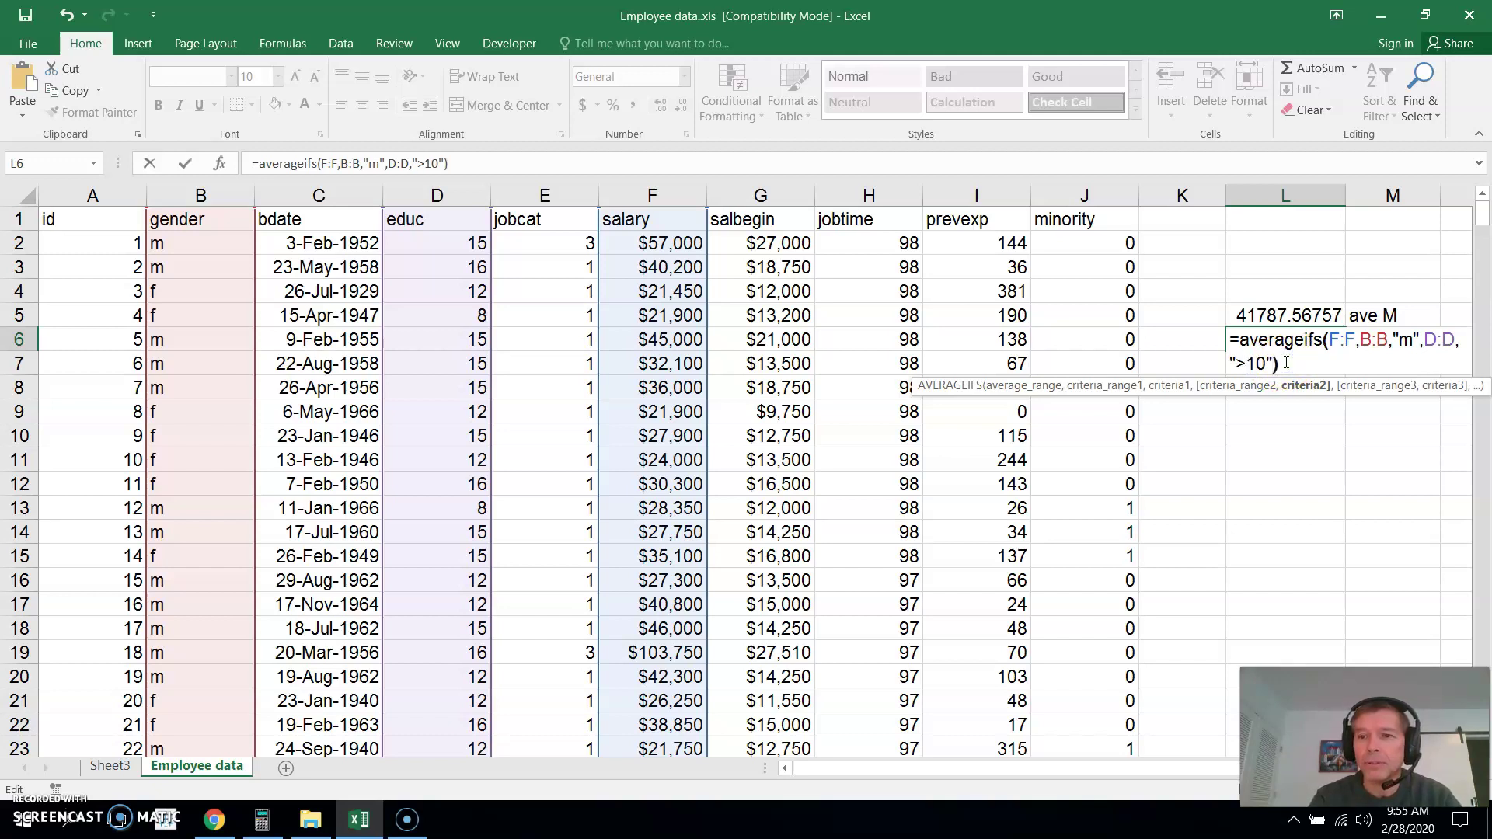
{"action": "type", "text": ")"}
{"action": "key", "text": "Return"}
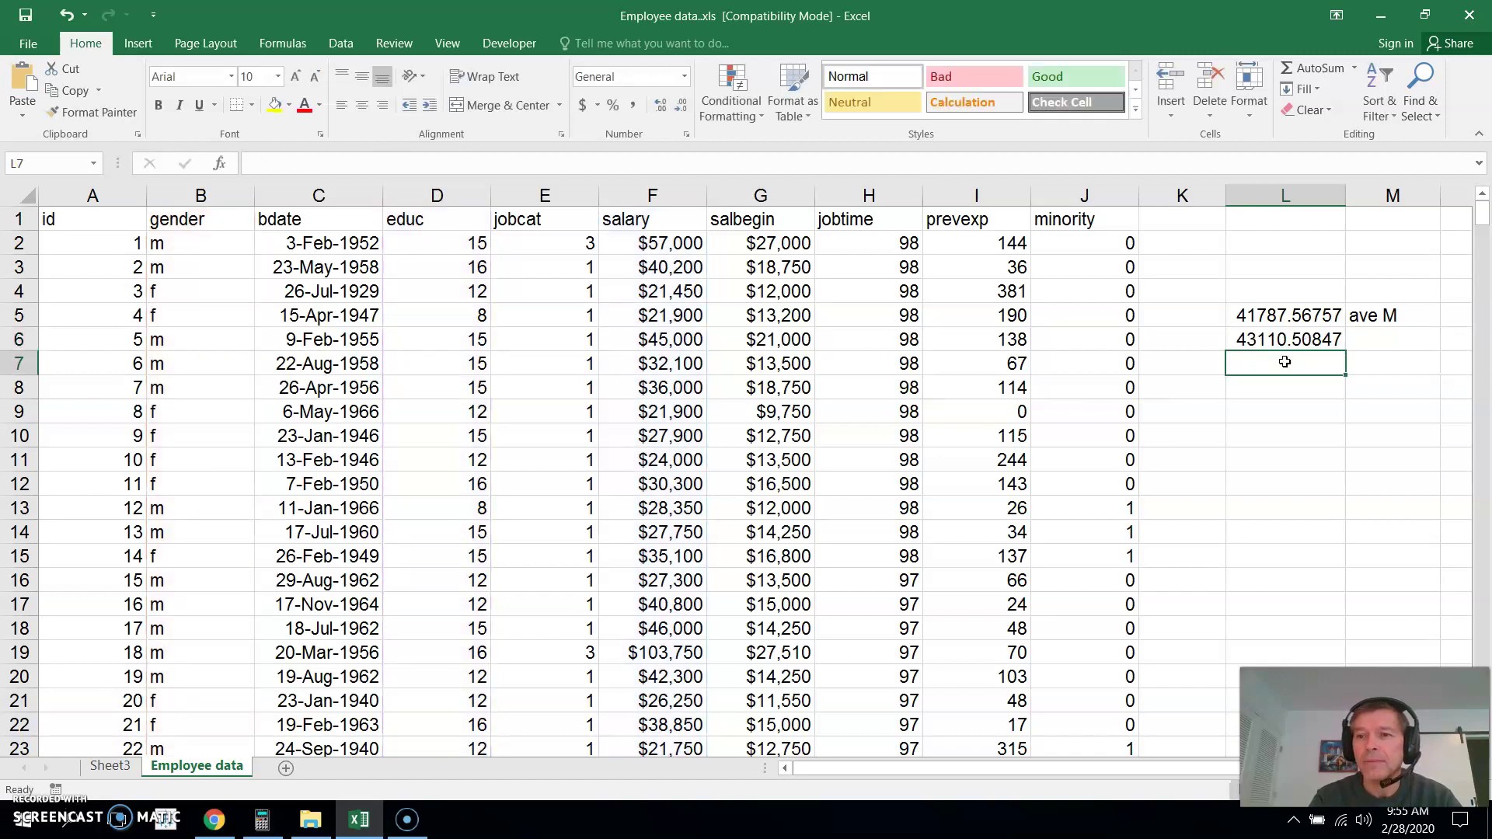
{"action": "left_click", "coordinate": [1382, 335]}
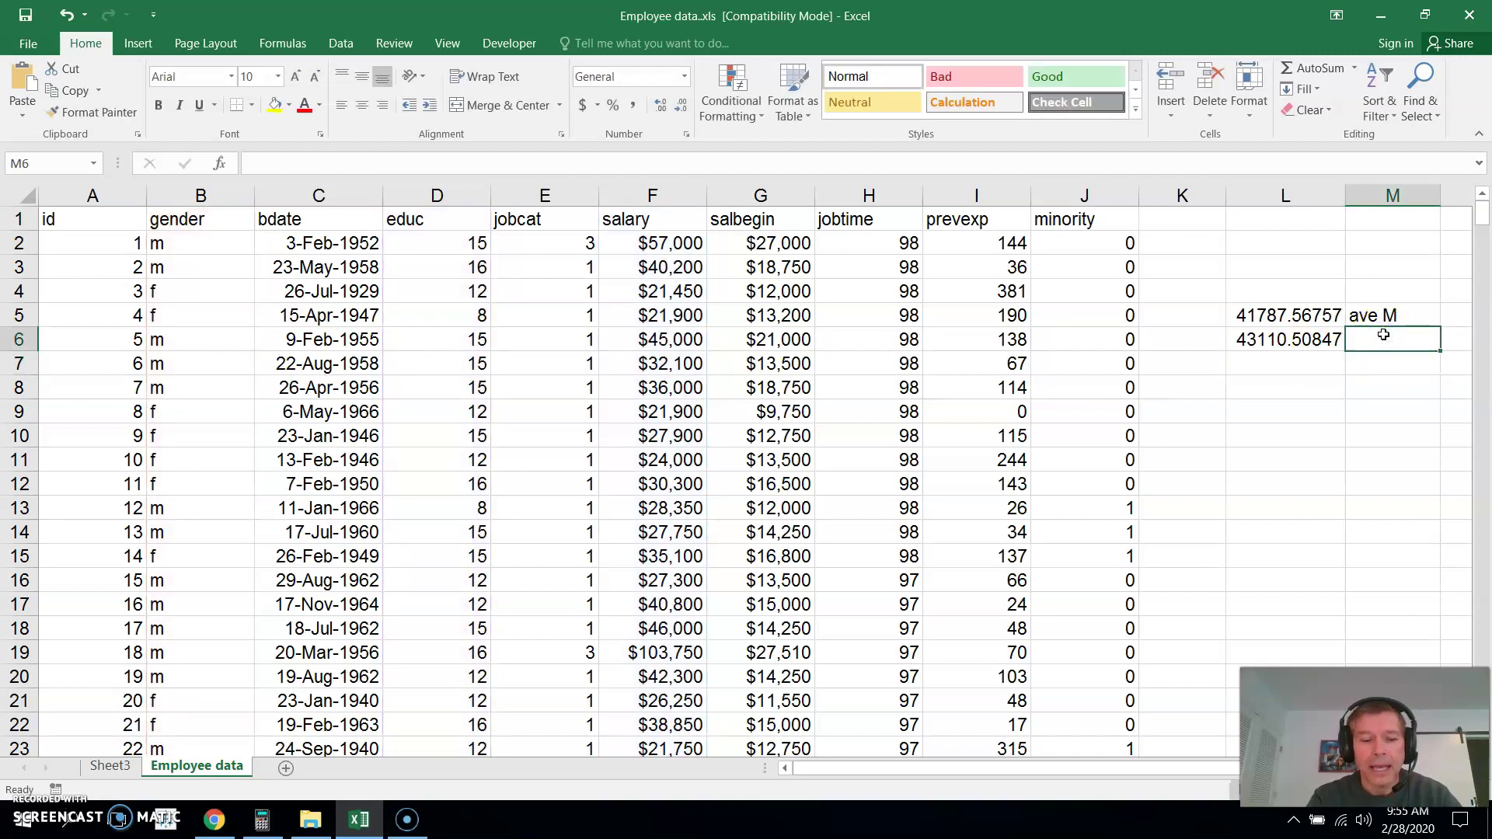
{"action": "type", "text": "ave m"}
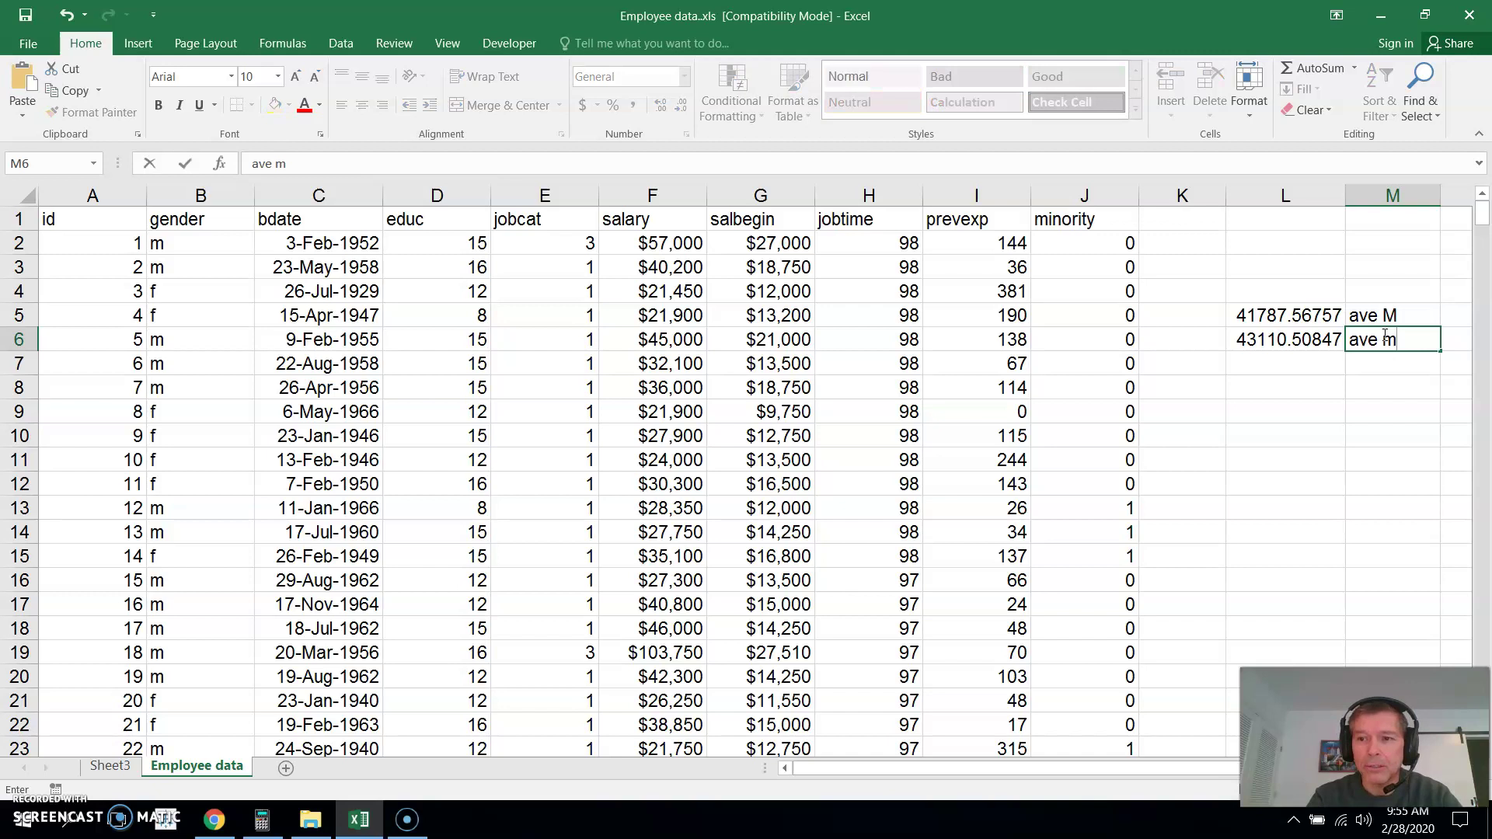
{"action": "type", "text": " ed"}
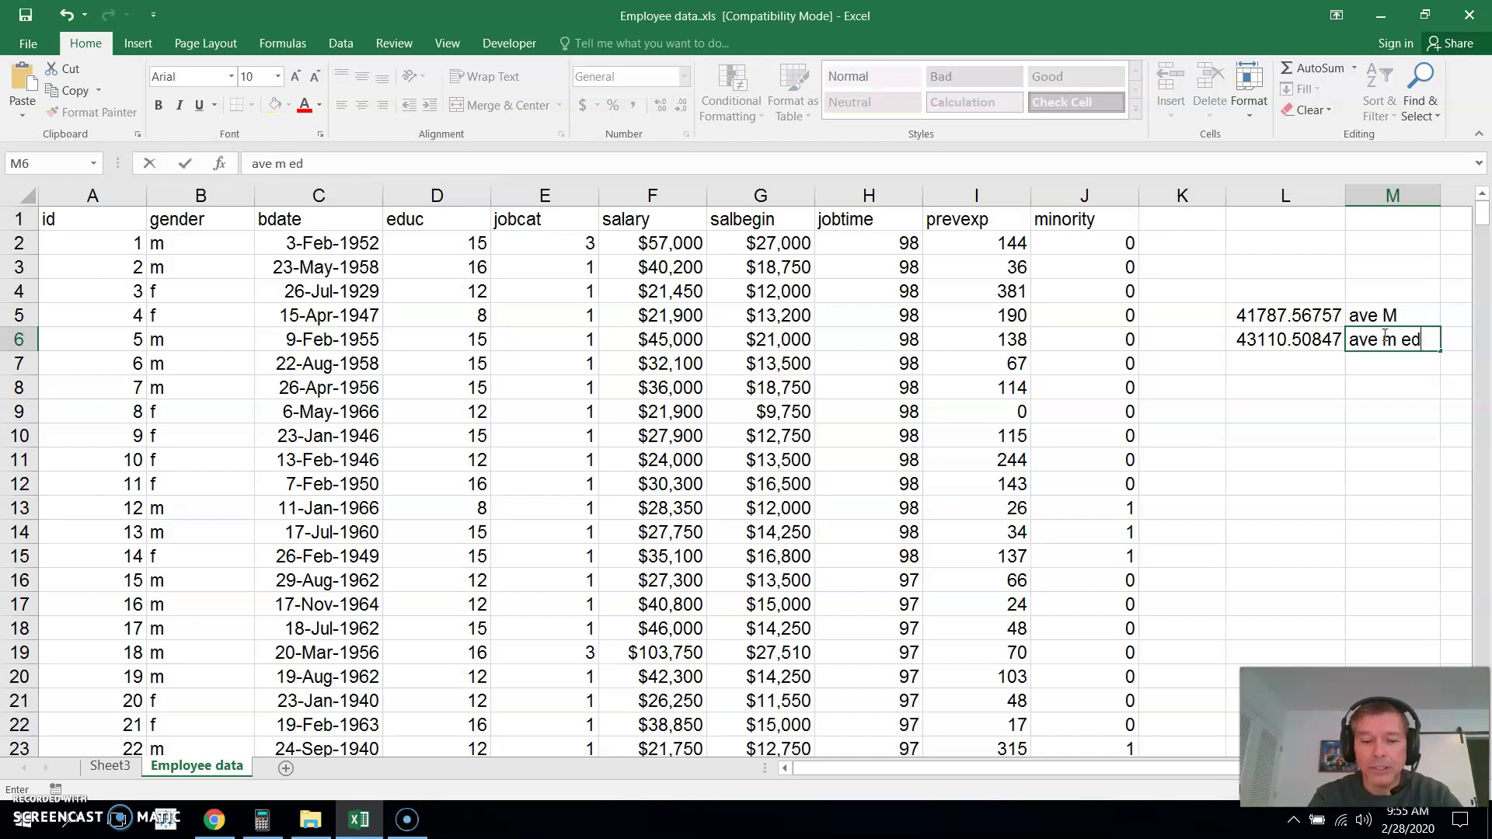
{"action": "type", "text": "uc >10"}
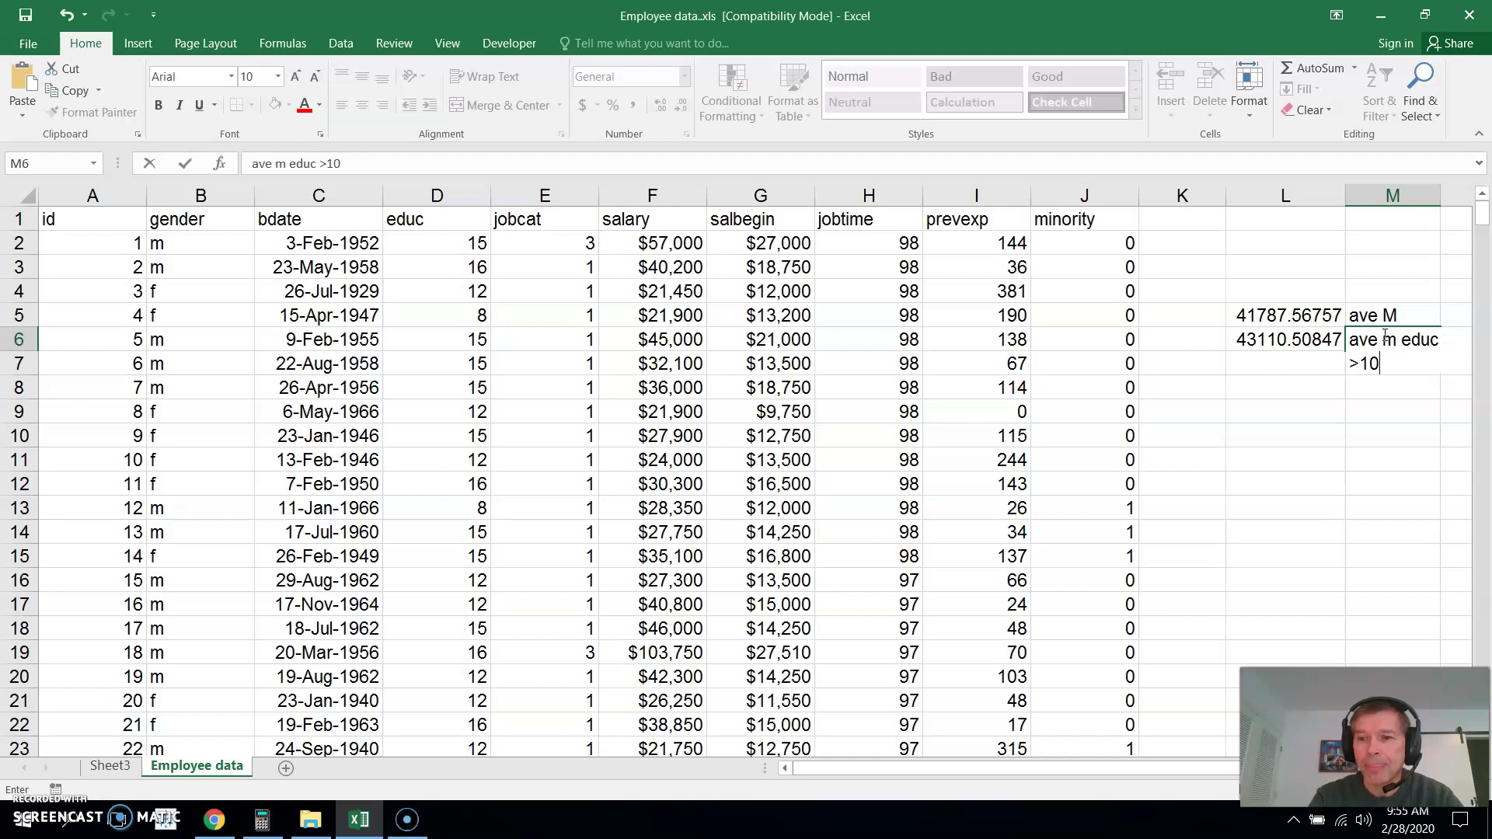
{"action": "key", "text": "Return"}
{"action": "left_click", "coordinate": [1298, 359]}
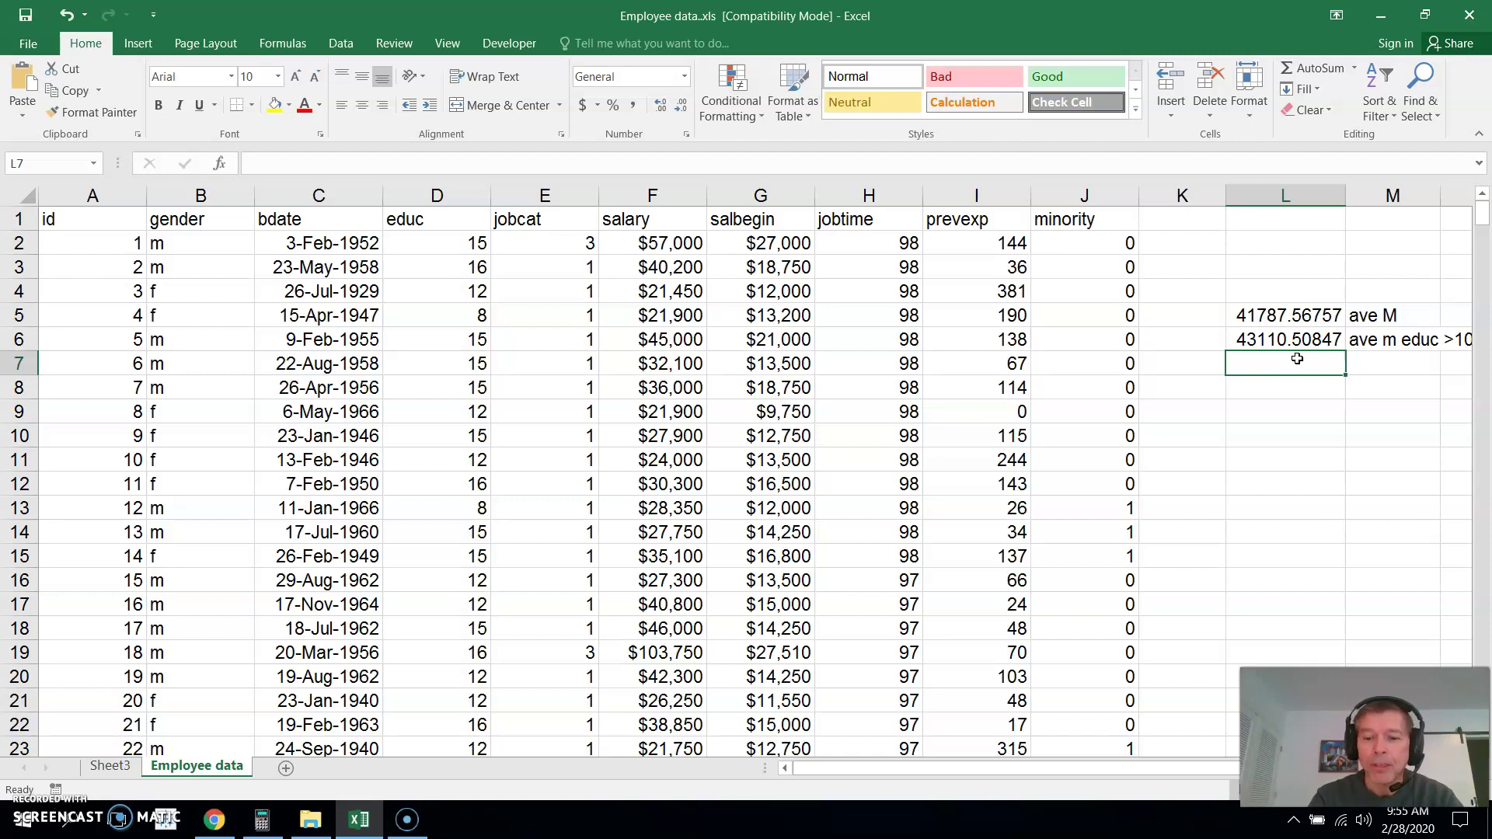
- Start L7's formula as =averageifs(F:F,B:B,"m",J:J,"0", for men with minority 0
{"action": "type", "text": "=a"}
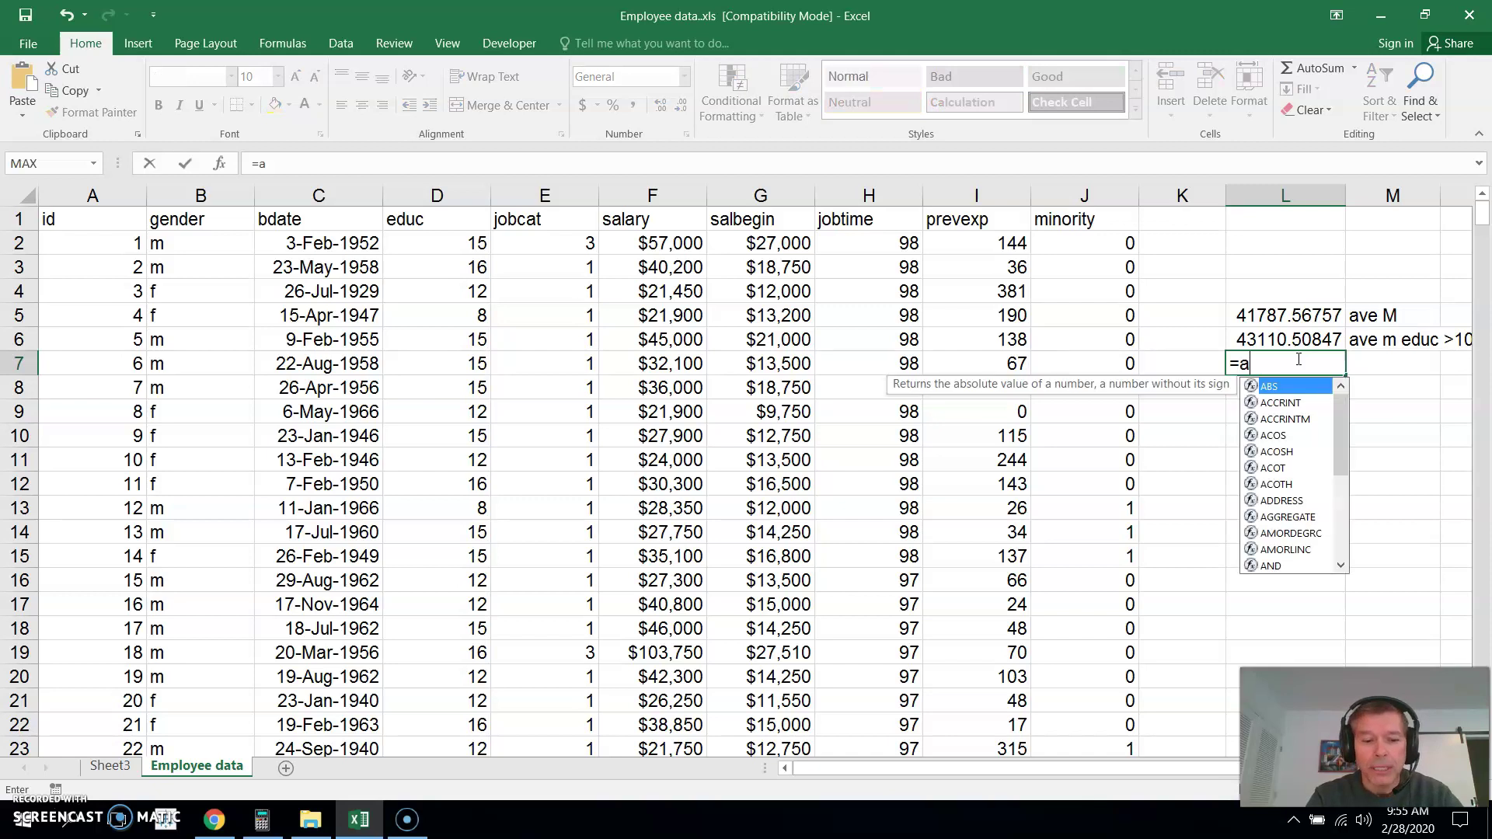
{"action": "type", "text": "verage"}
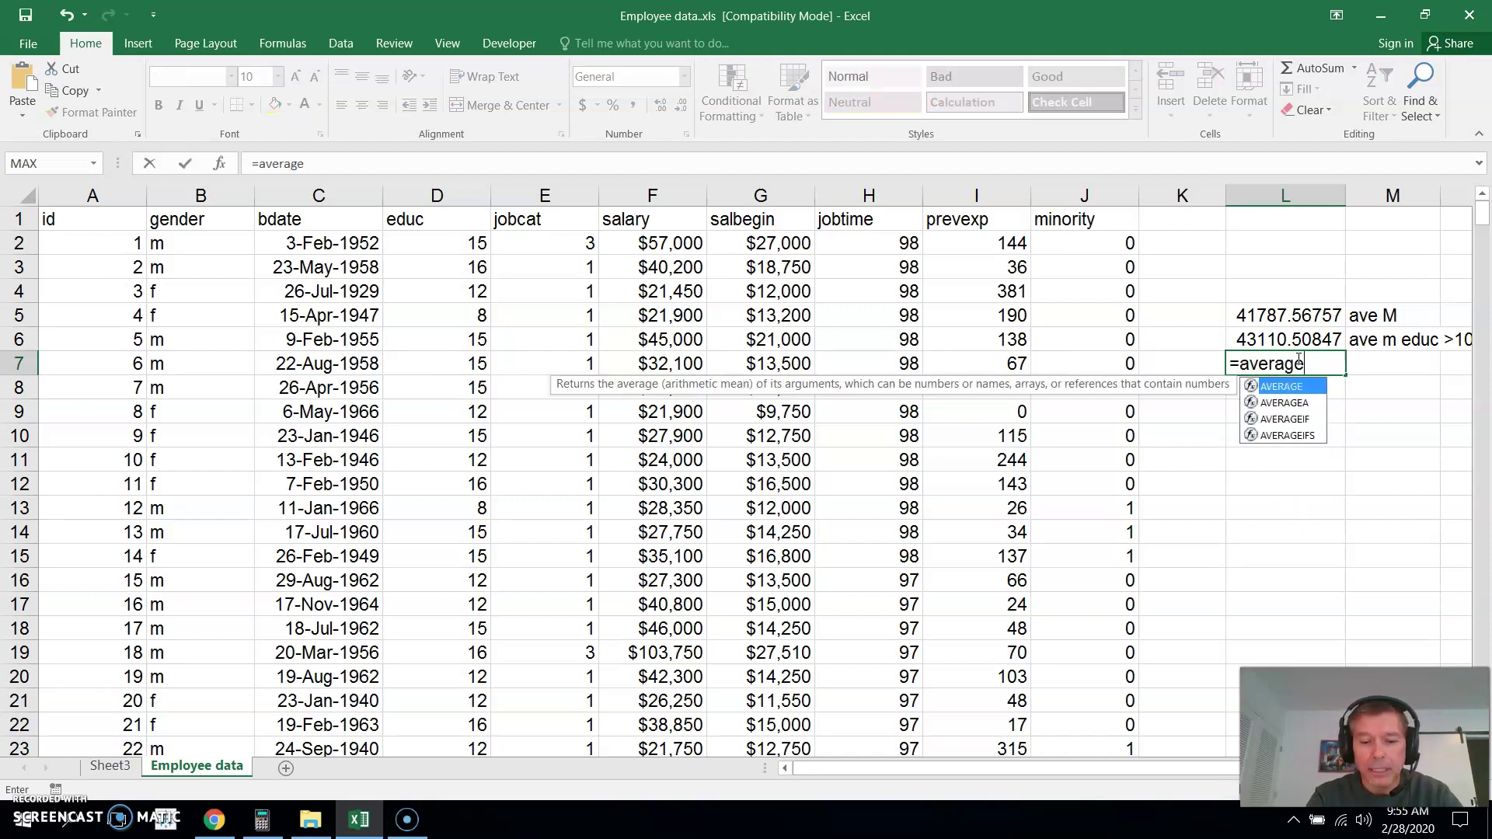
{"action": "type", "text": "ifs("}
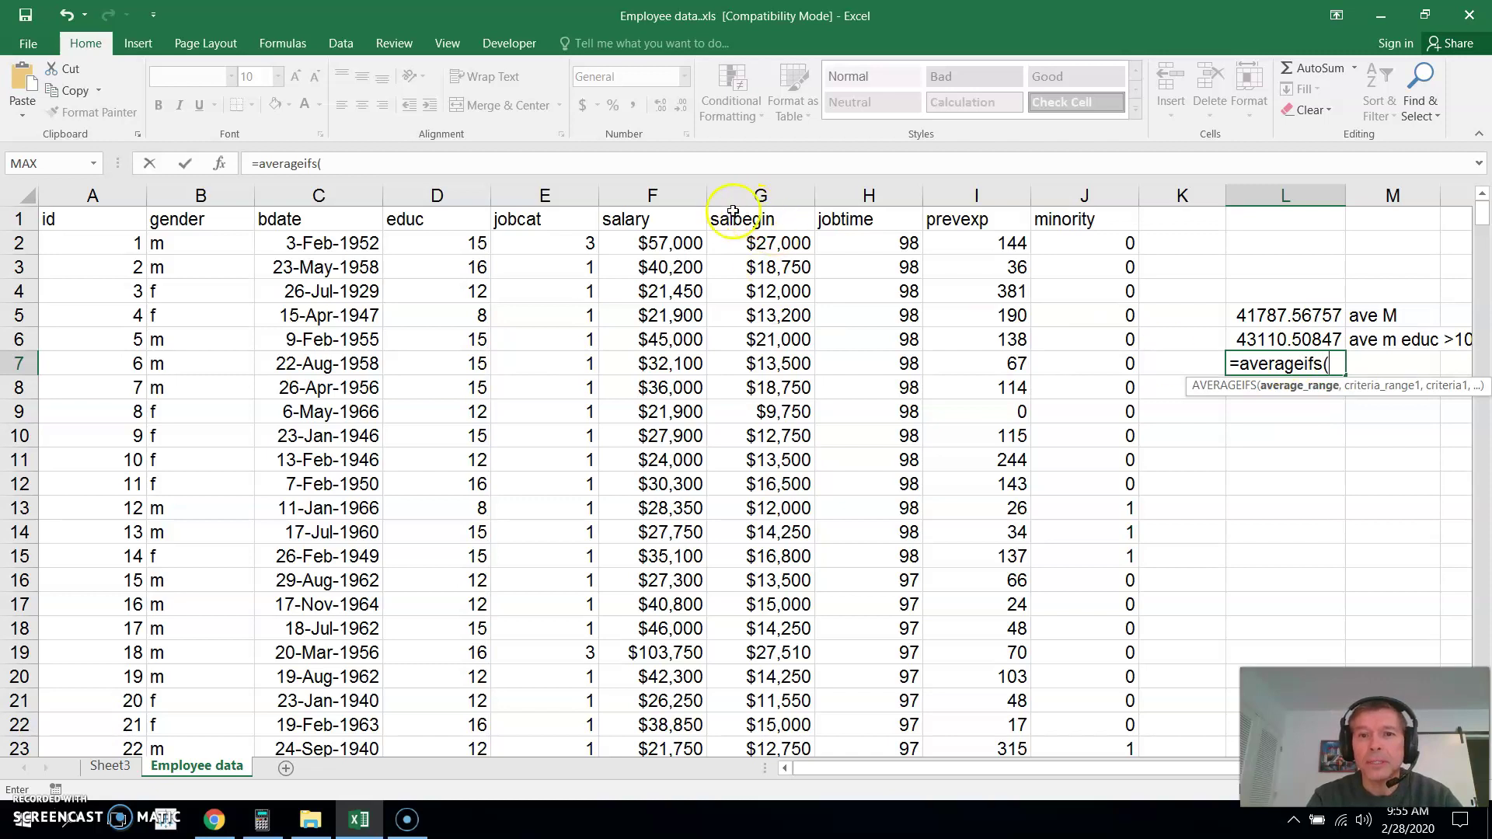
{"action": "left_click", "coordinate": [652, 195]}
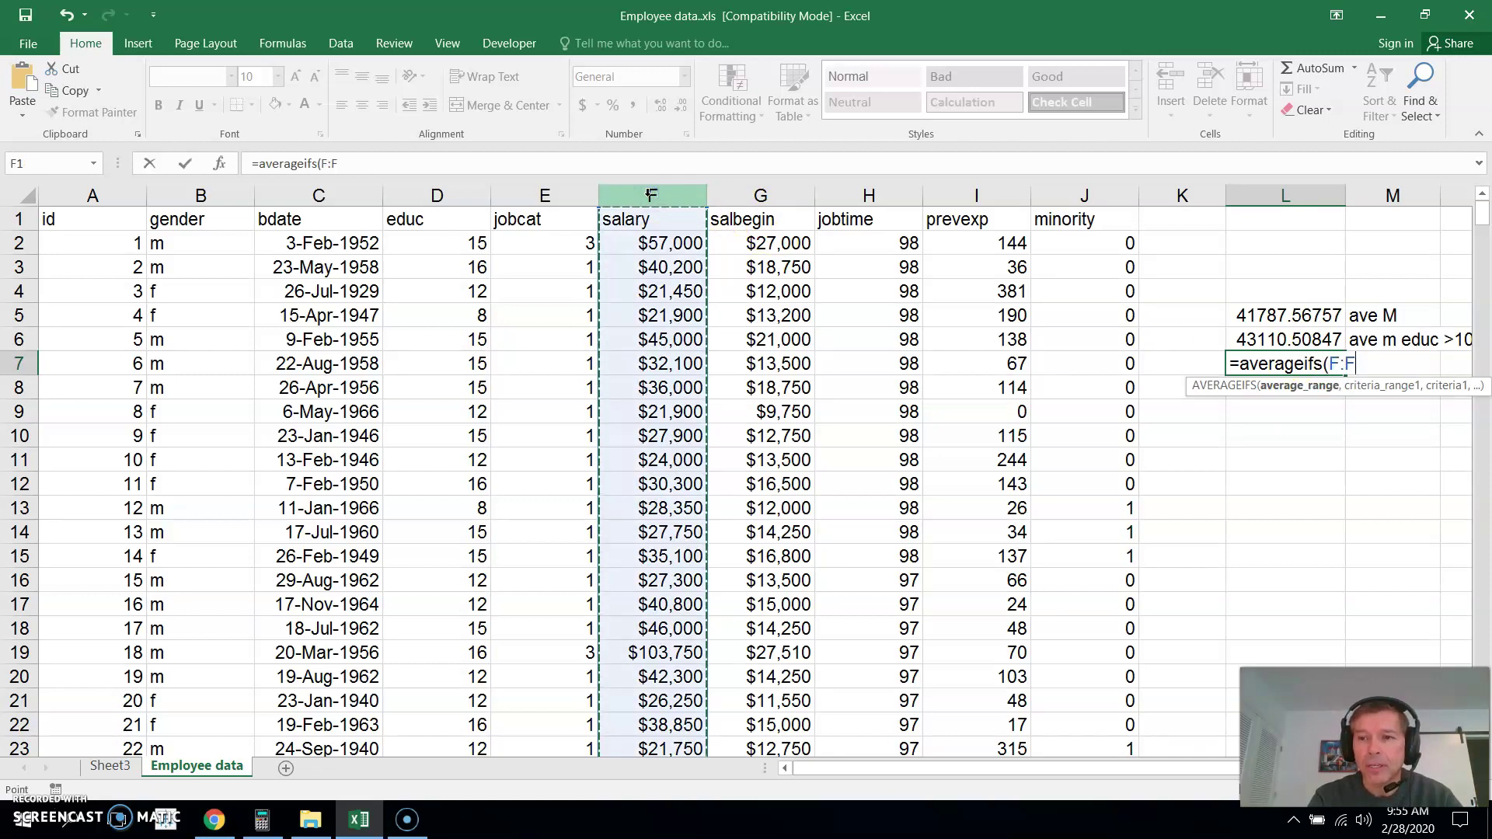
{"action": "type", "text": ","}
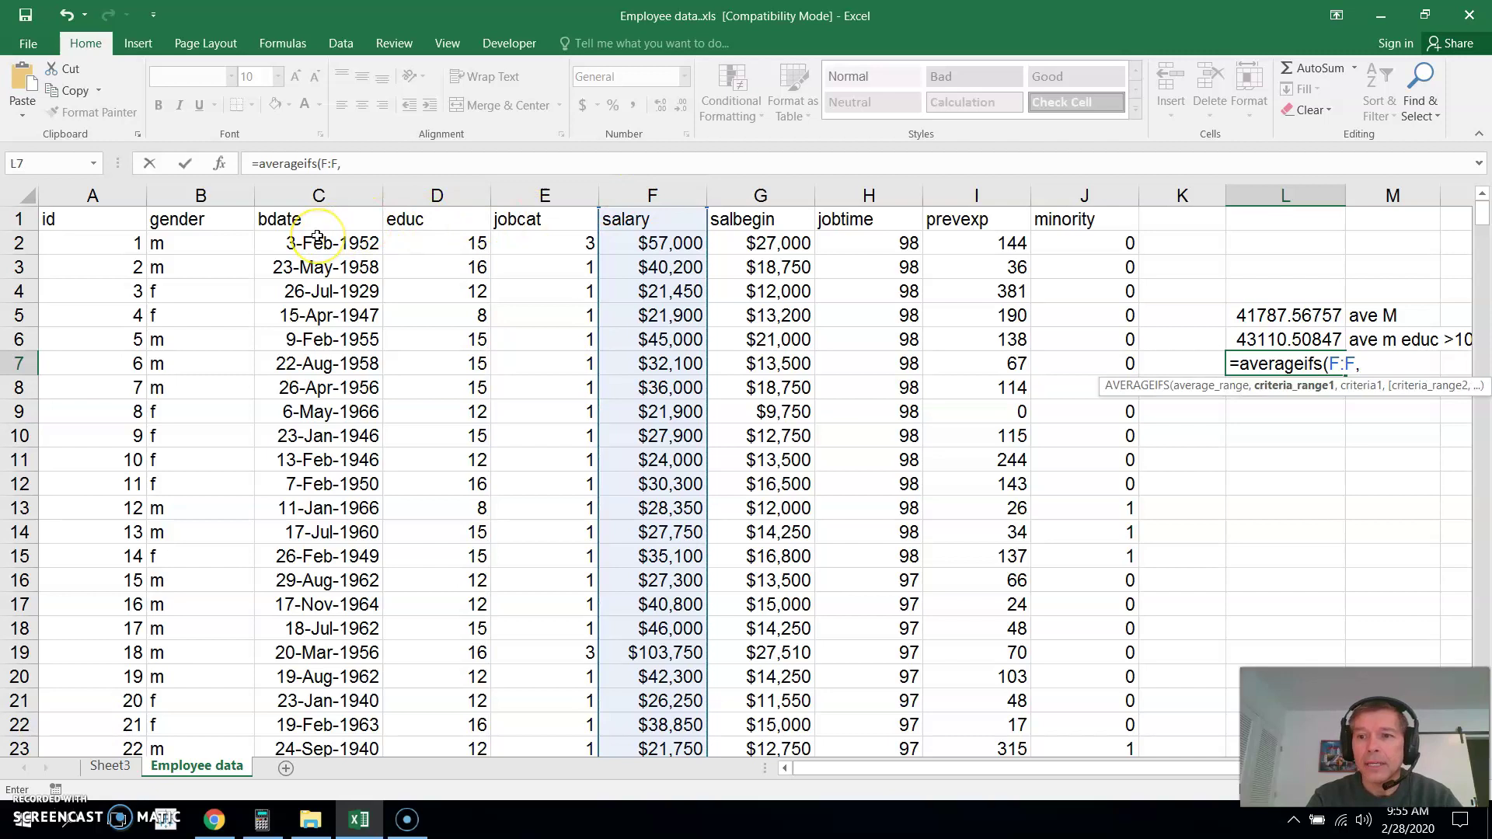
{"action": "left_click", "coordinate": [201, 195]}
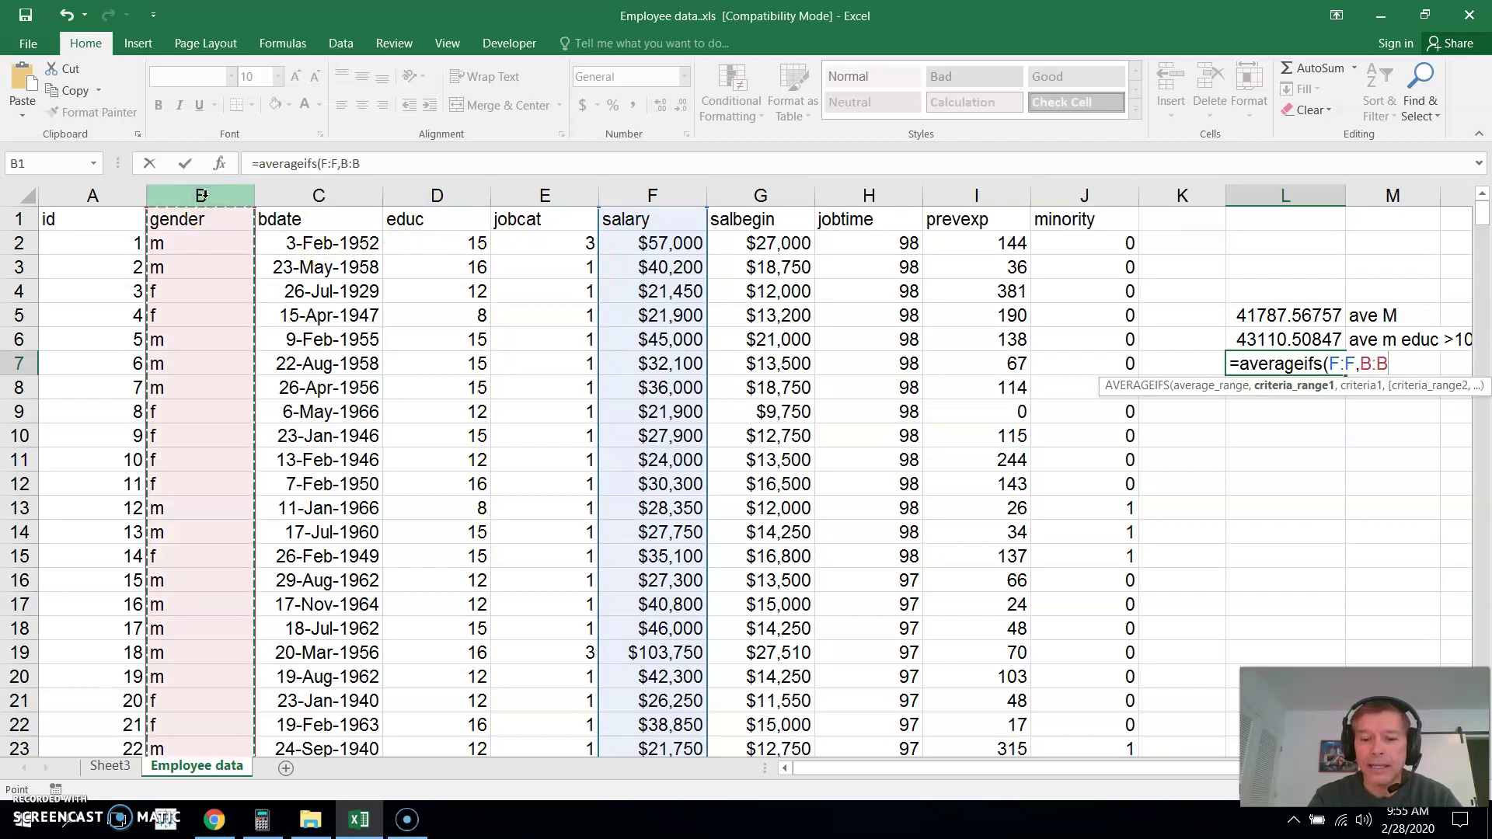
{"action": "type", "text": ",\"m"}
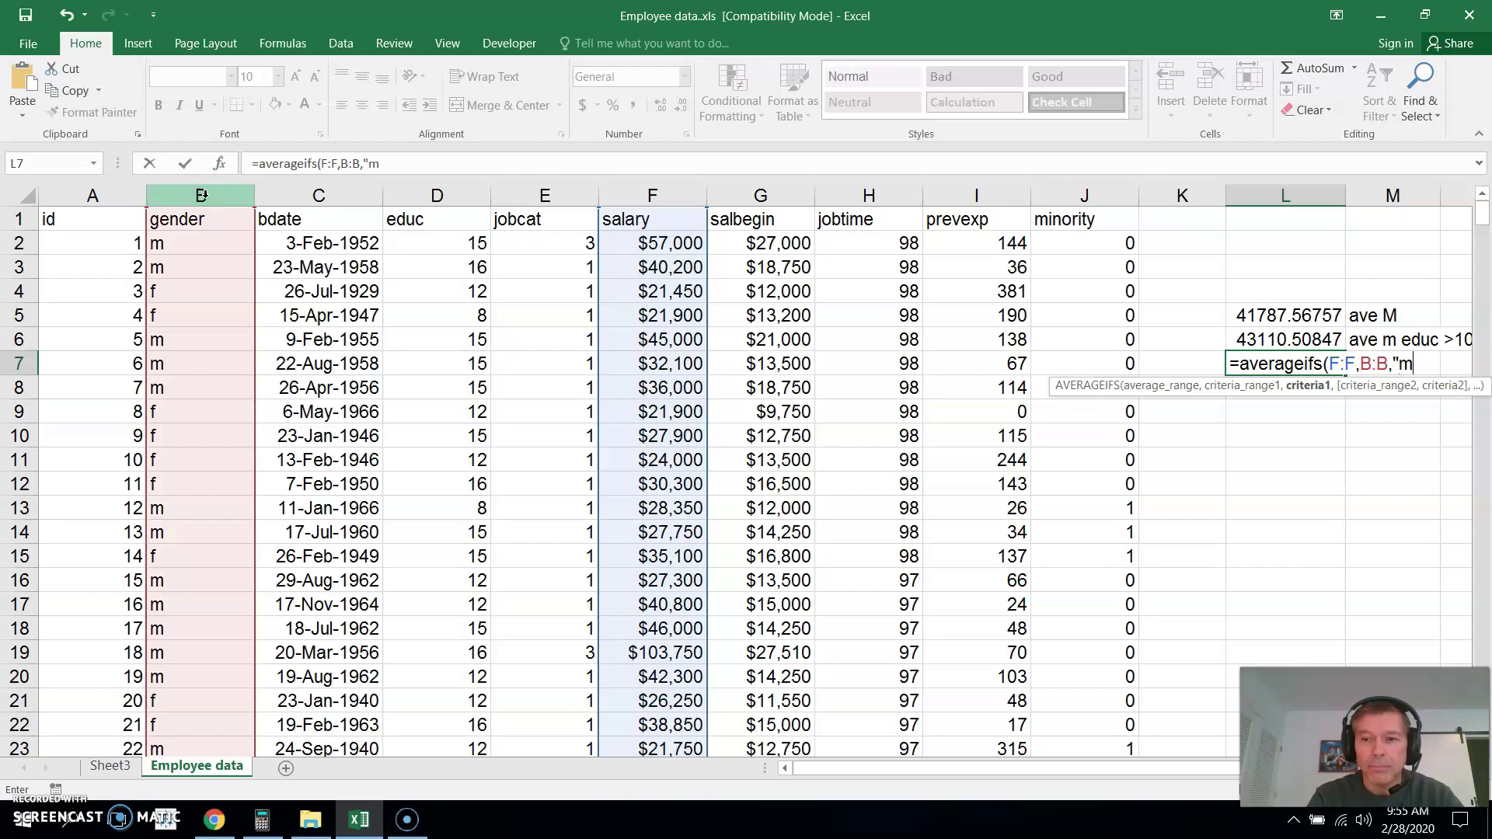
{"action": "type", "text": "\","}
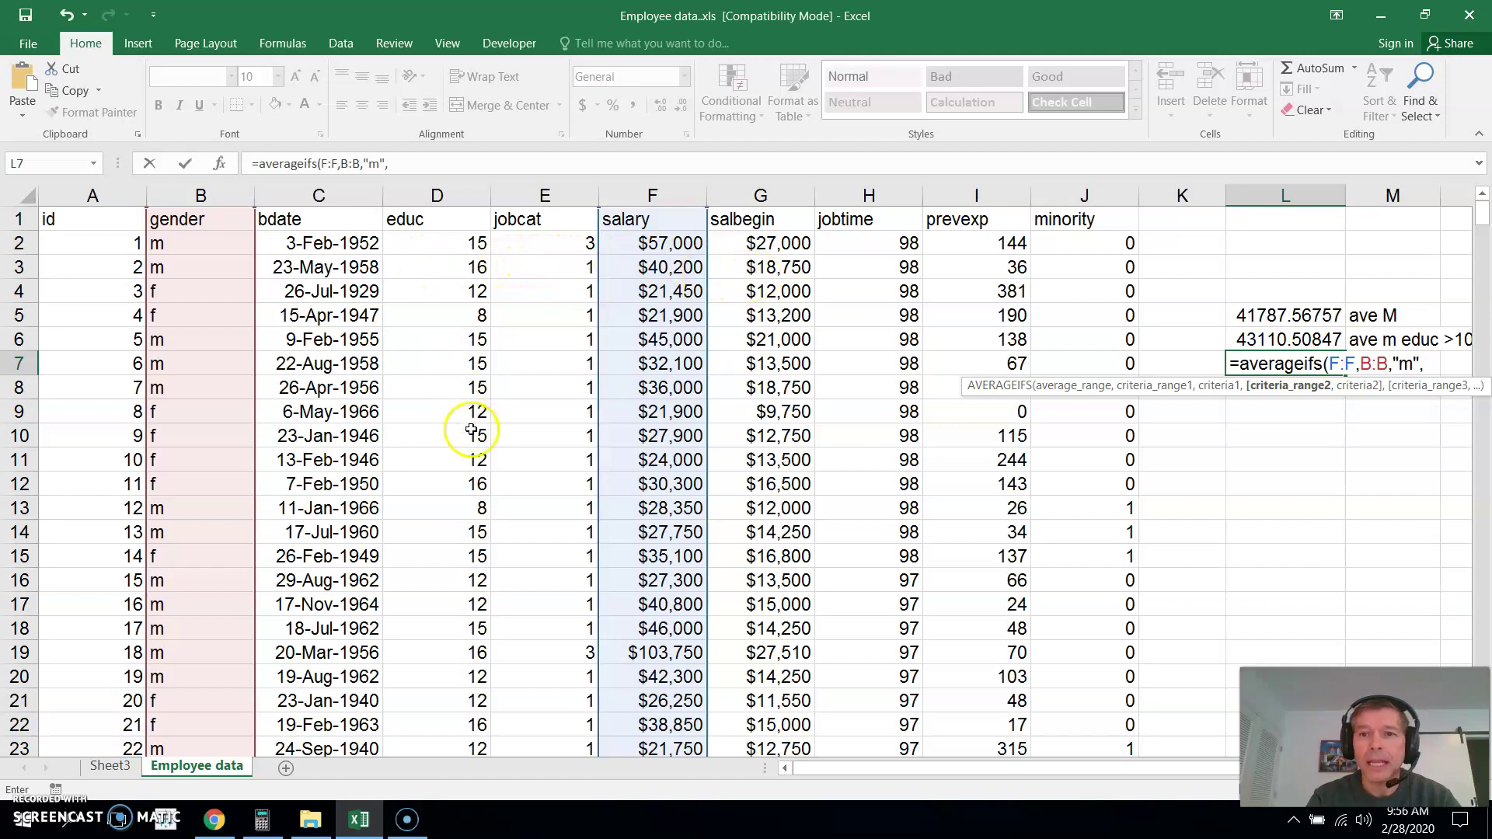
{"action": "left_click", "coordinate": [1086, 195]}
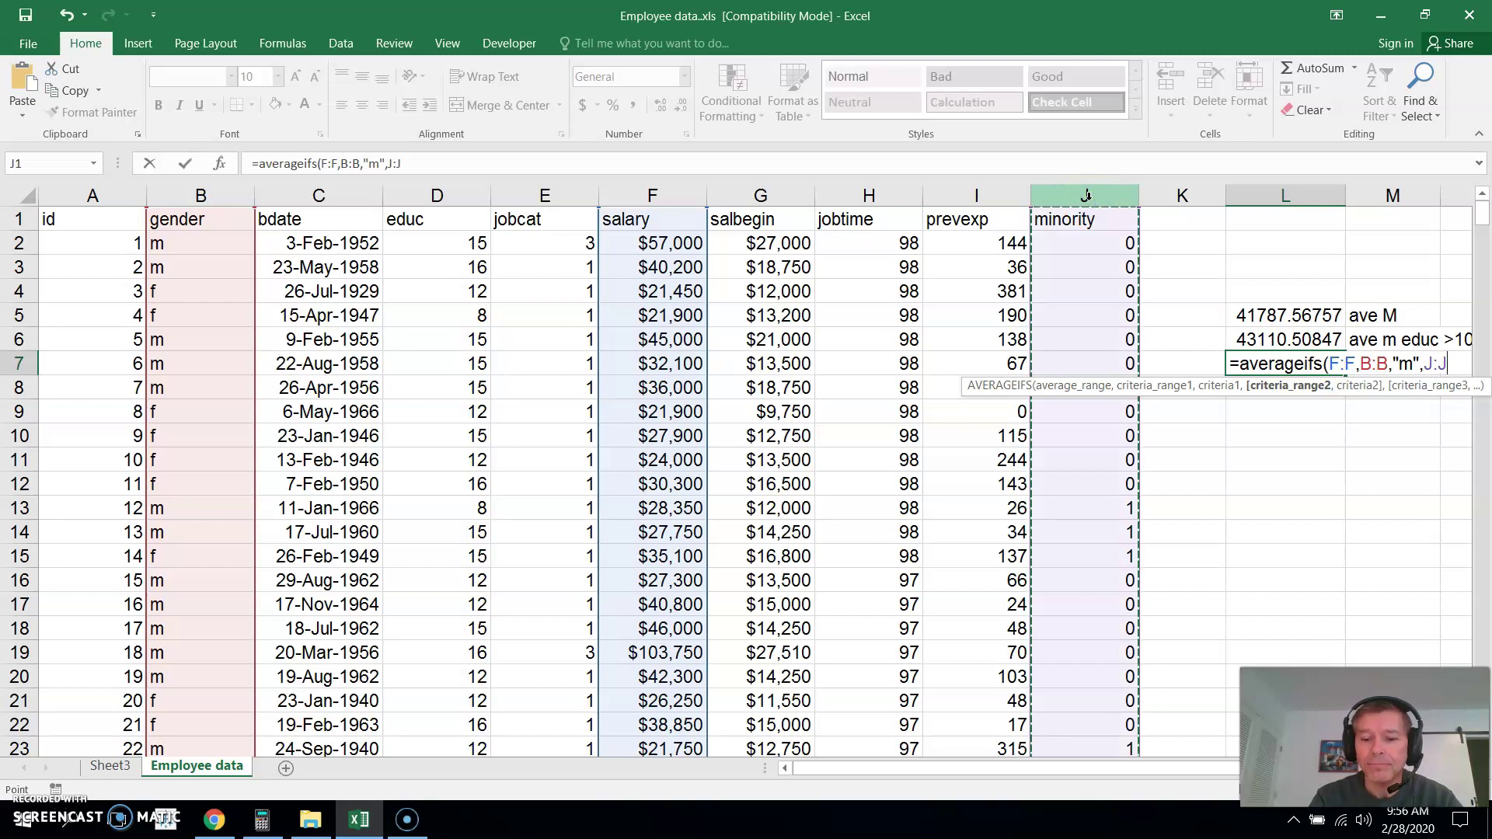
{"action": "type", "text": ","}
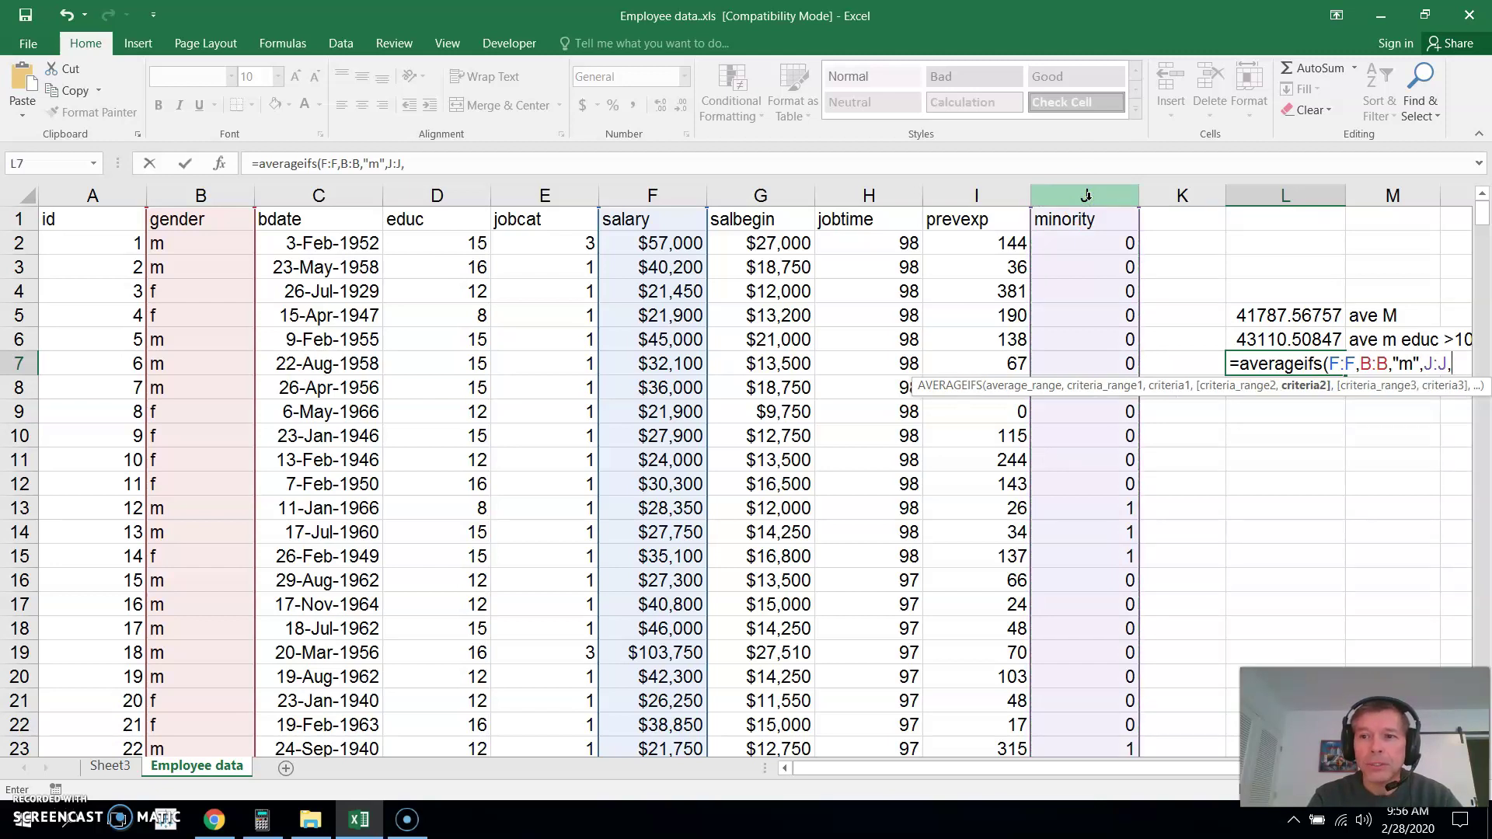
{"action": "type", "text": "\""}
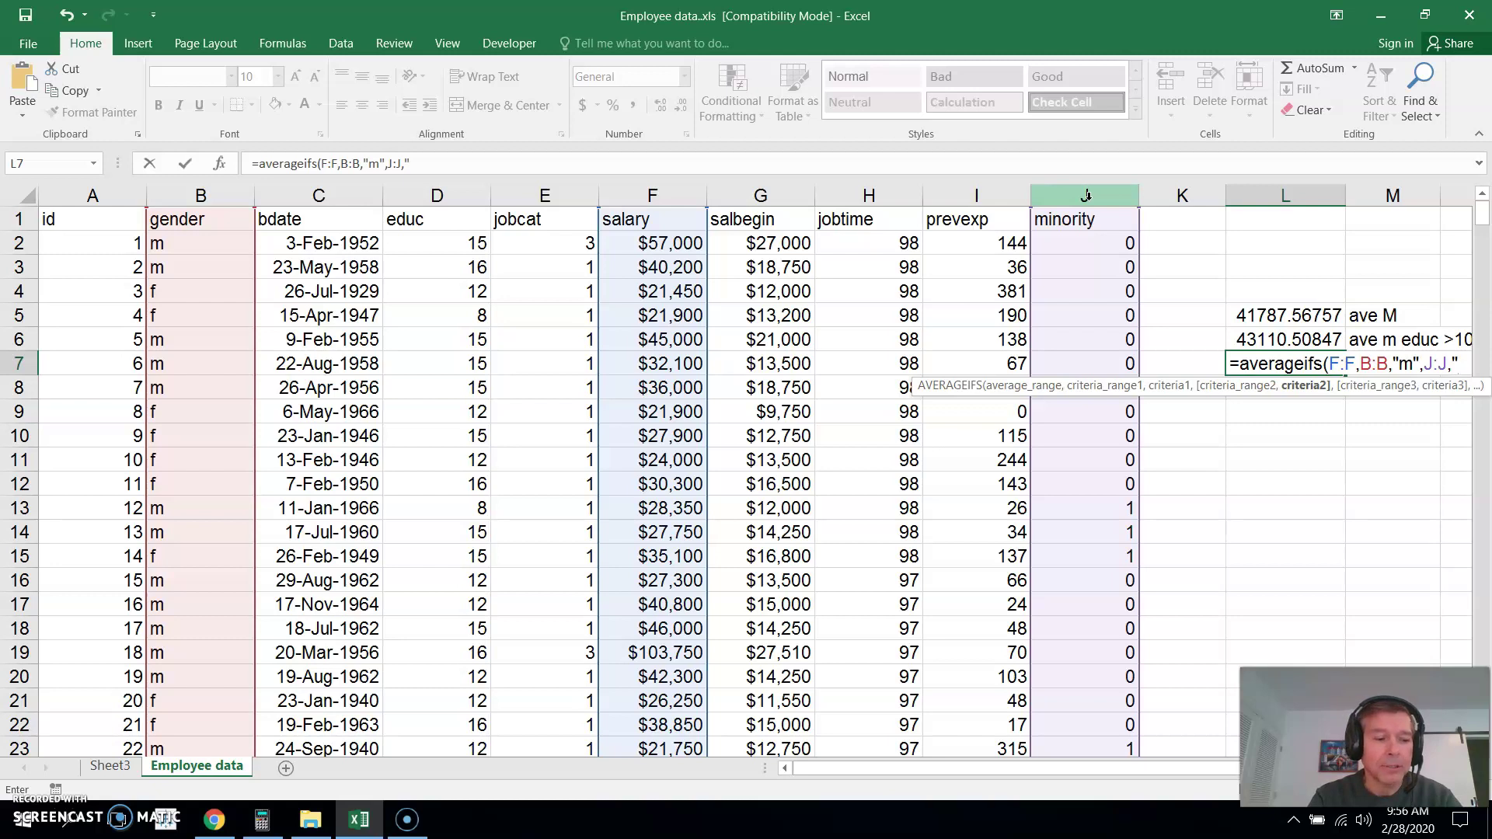
{"action": "type", "text": "0\""}
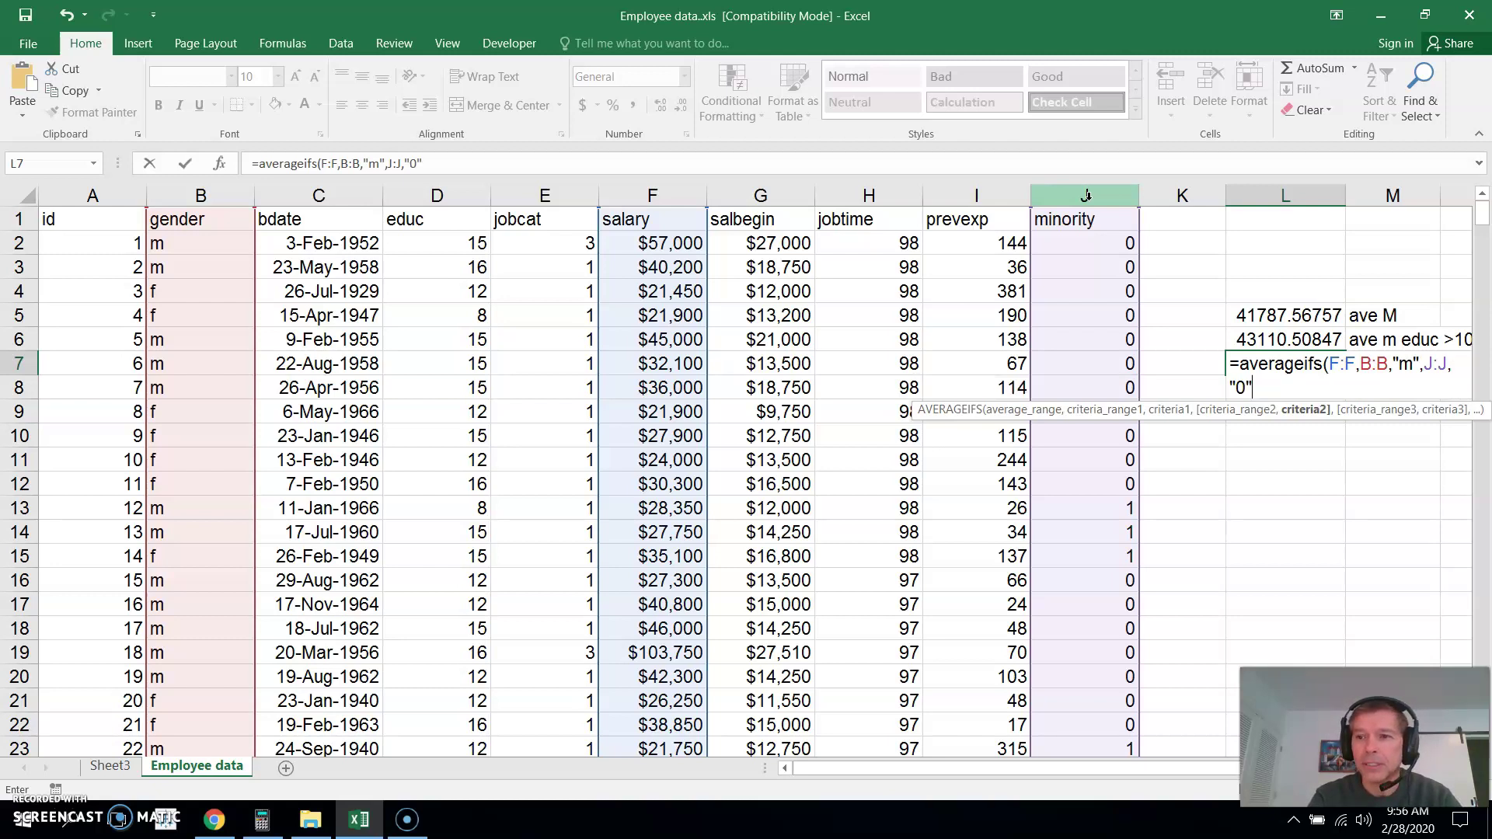
{"action": "type", "text": ","}
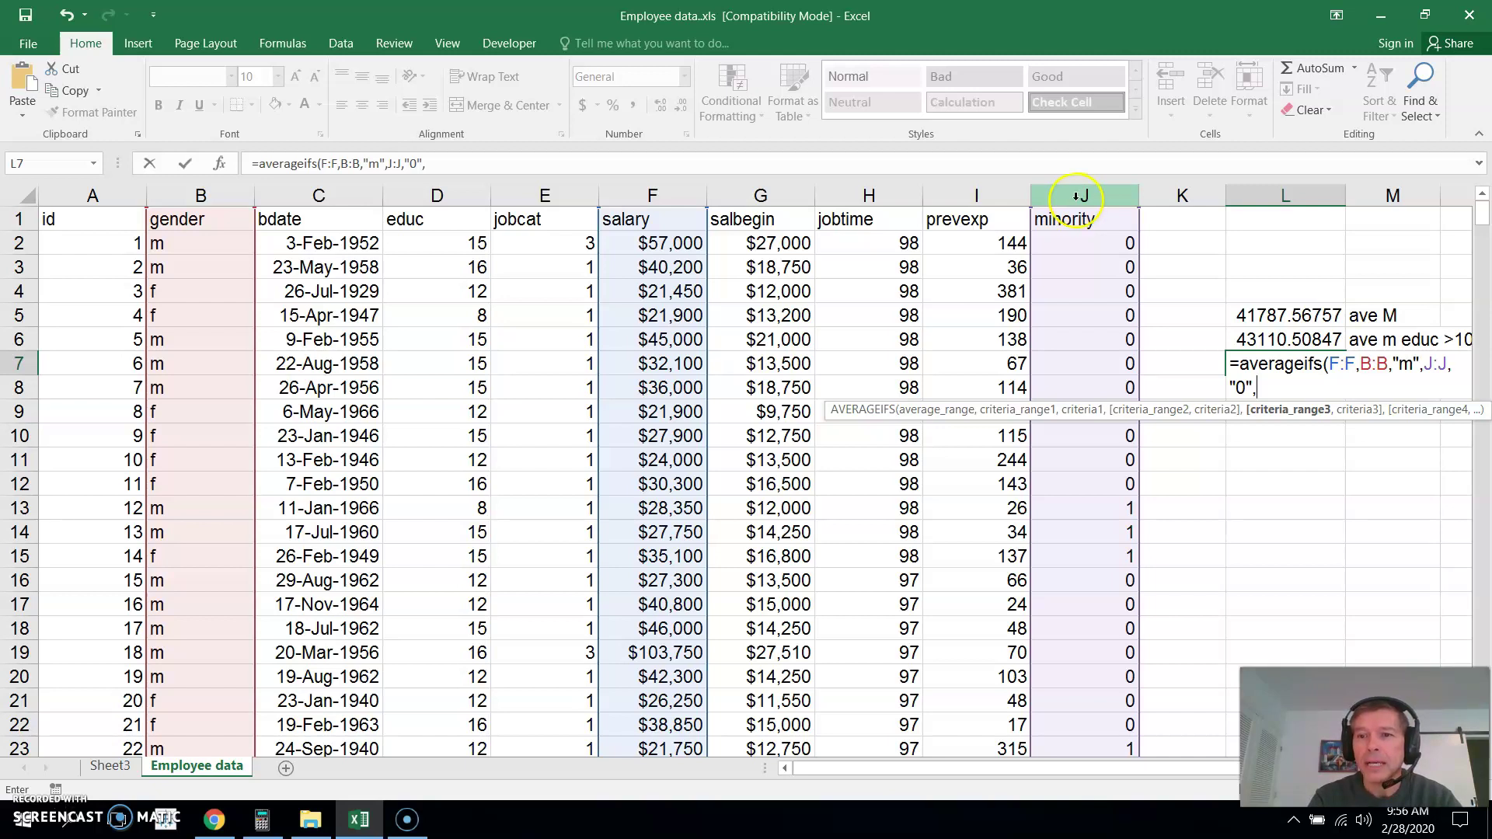
- Add jobtime column H with criterion ">=90" and close the formula, returning 49448.33333
{"action": "left_click", "coordinate": [847, 192]}
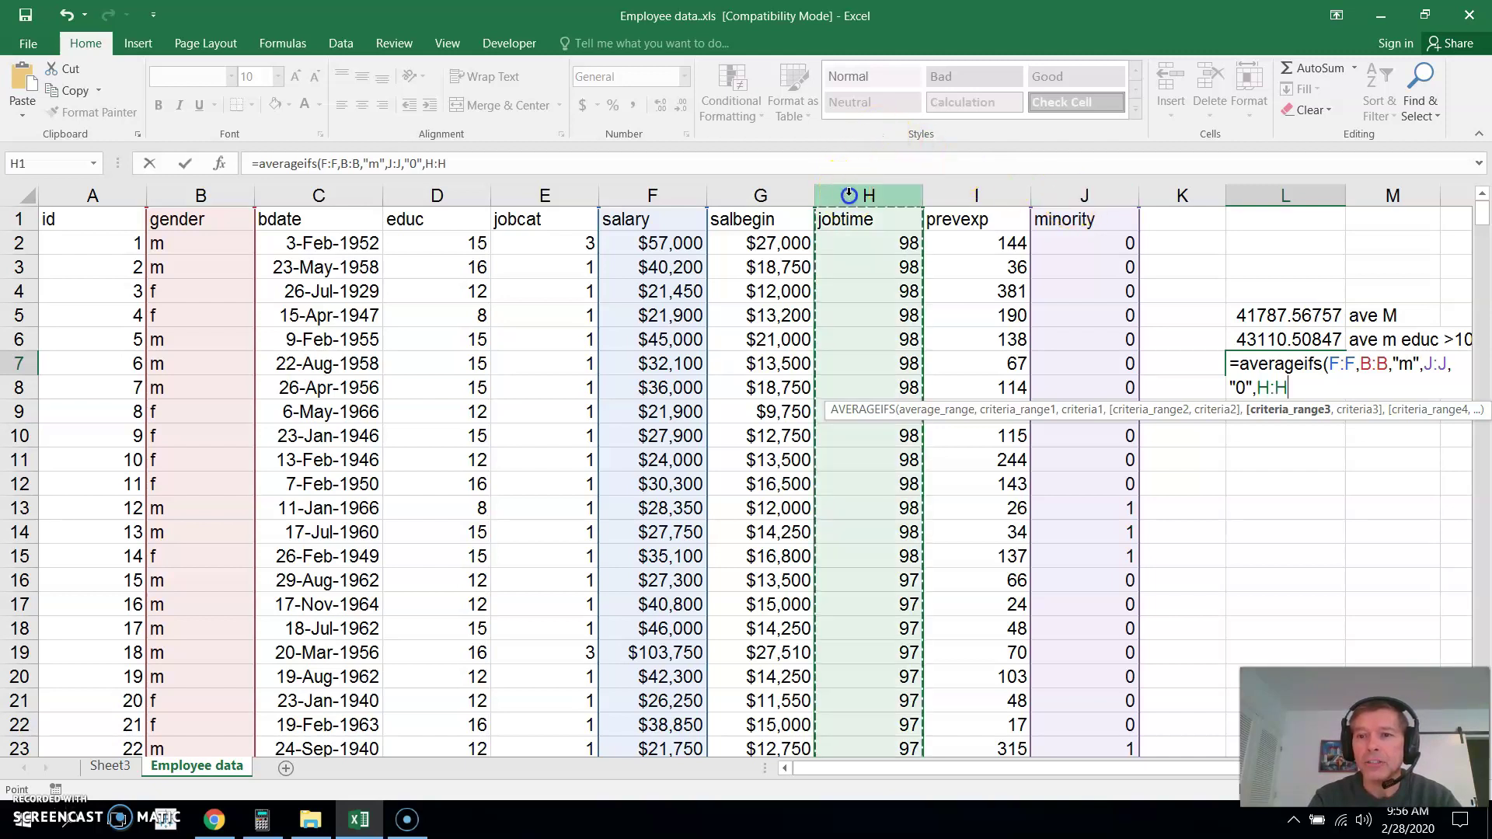
{"action": "type", "text": ","}
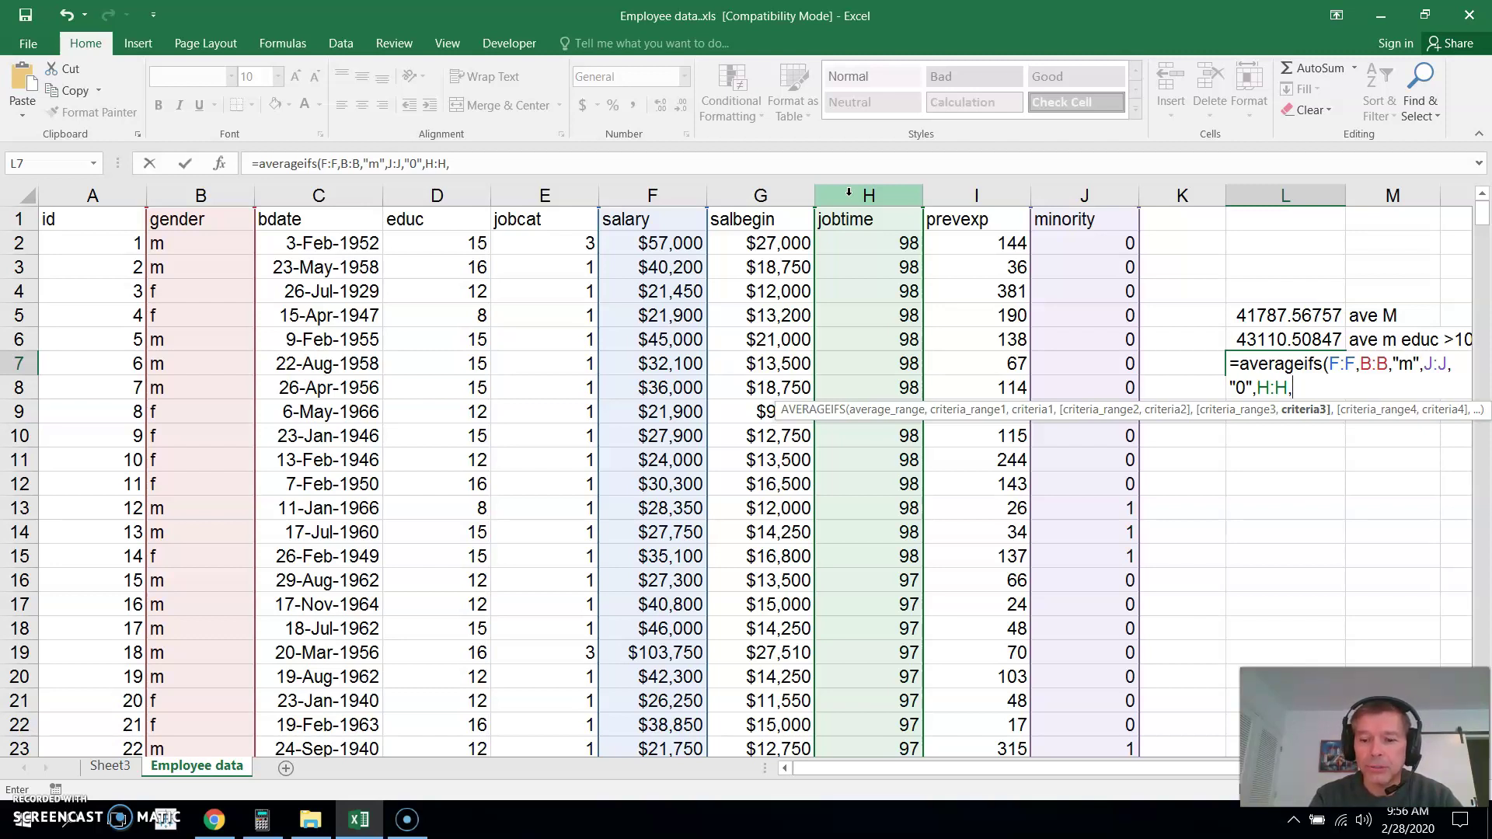
{"action": "type", "text": "\">=90\""}
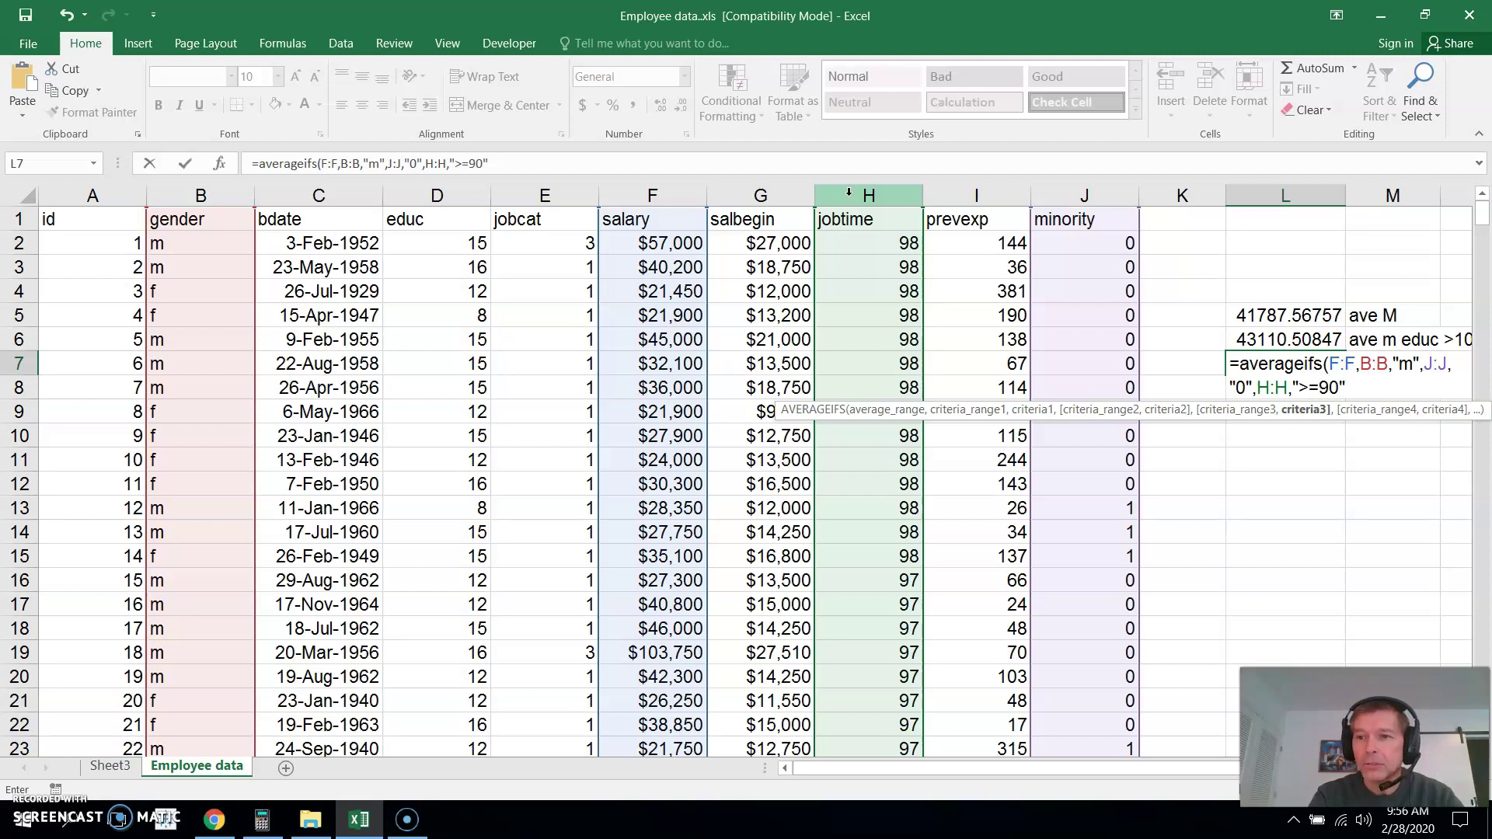
{"action": "type", "text": ")"}
{"action": "key", "text": "Return"}
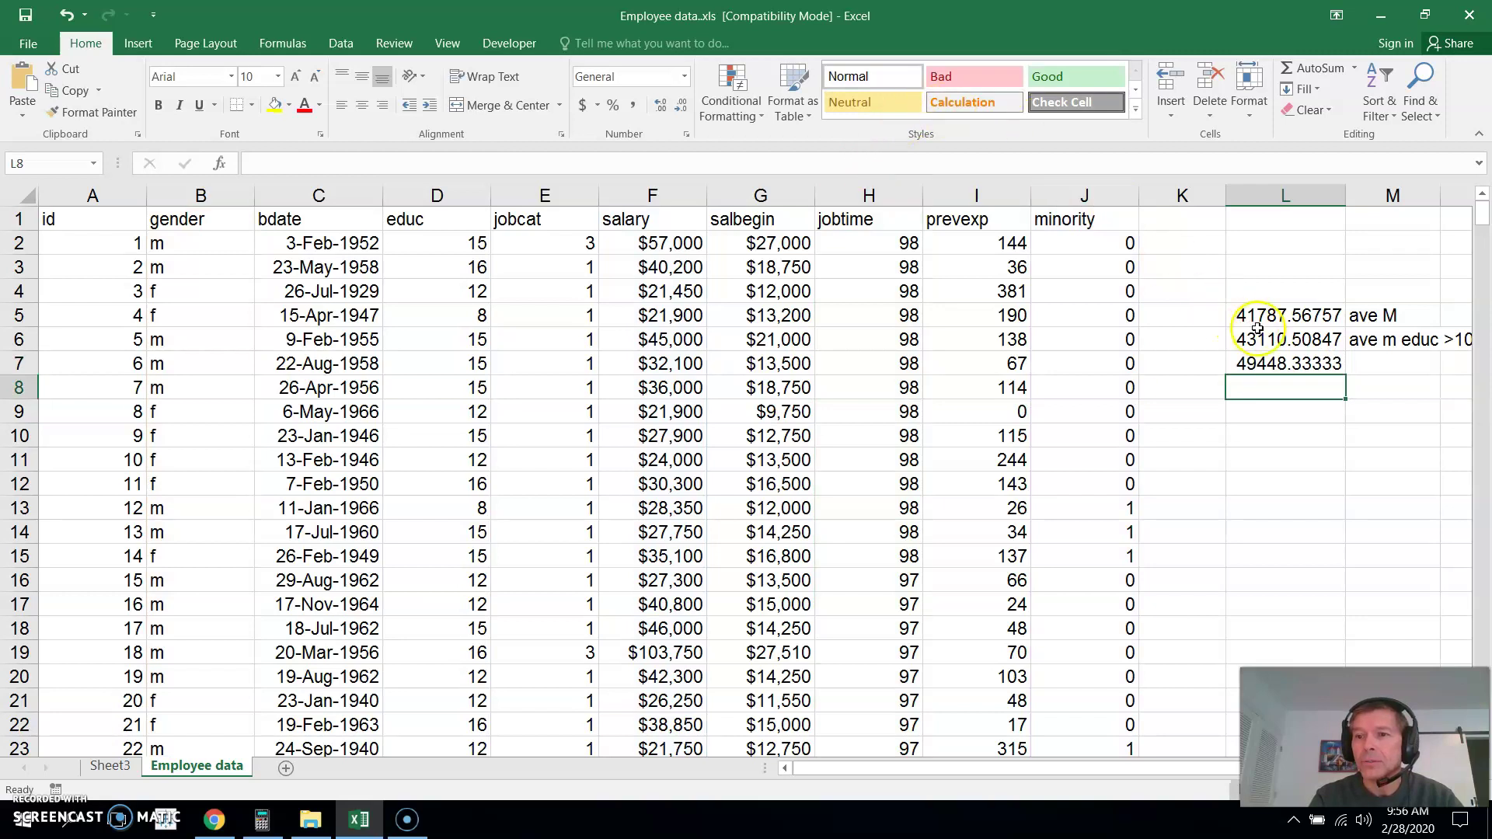
- Enter the label 'ave m minorty 0 jobexp >=90' in cell M7
{"action": "left_click", "coordinate": [1397, 365]}
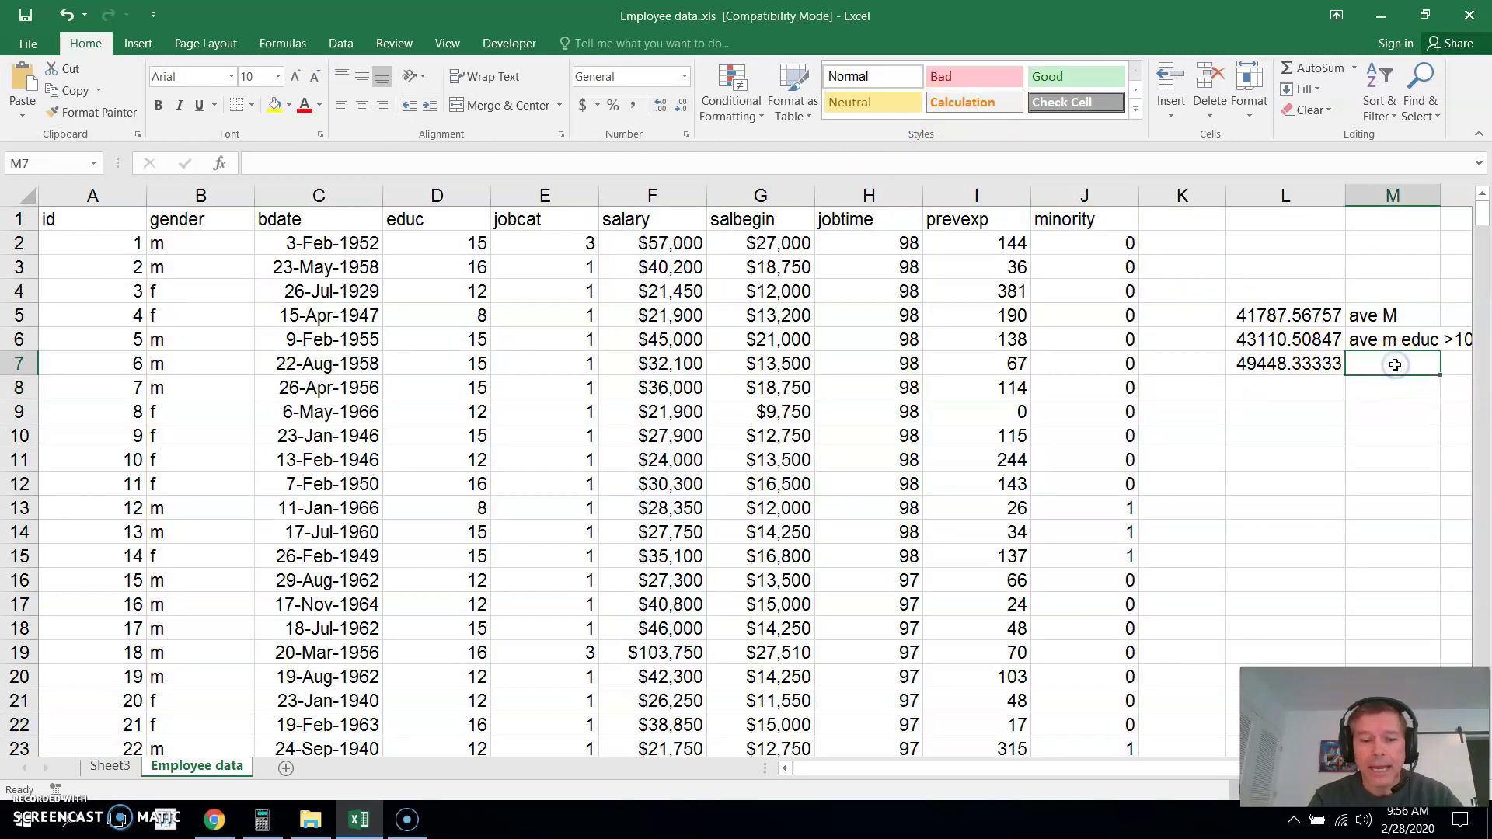
{"action": "type", "text": "ave m "}
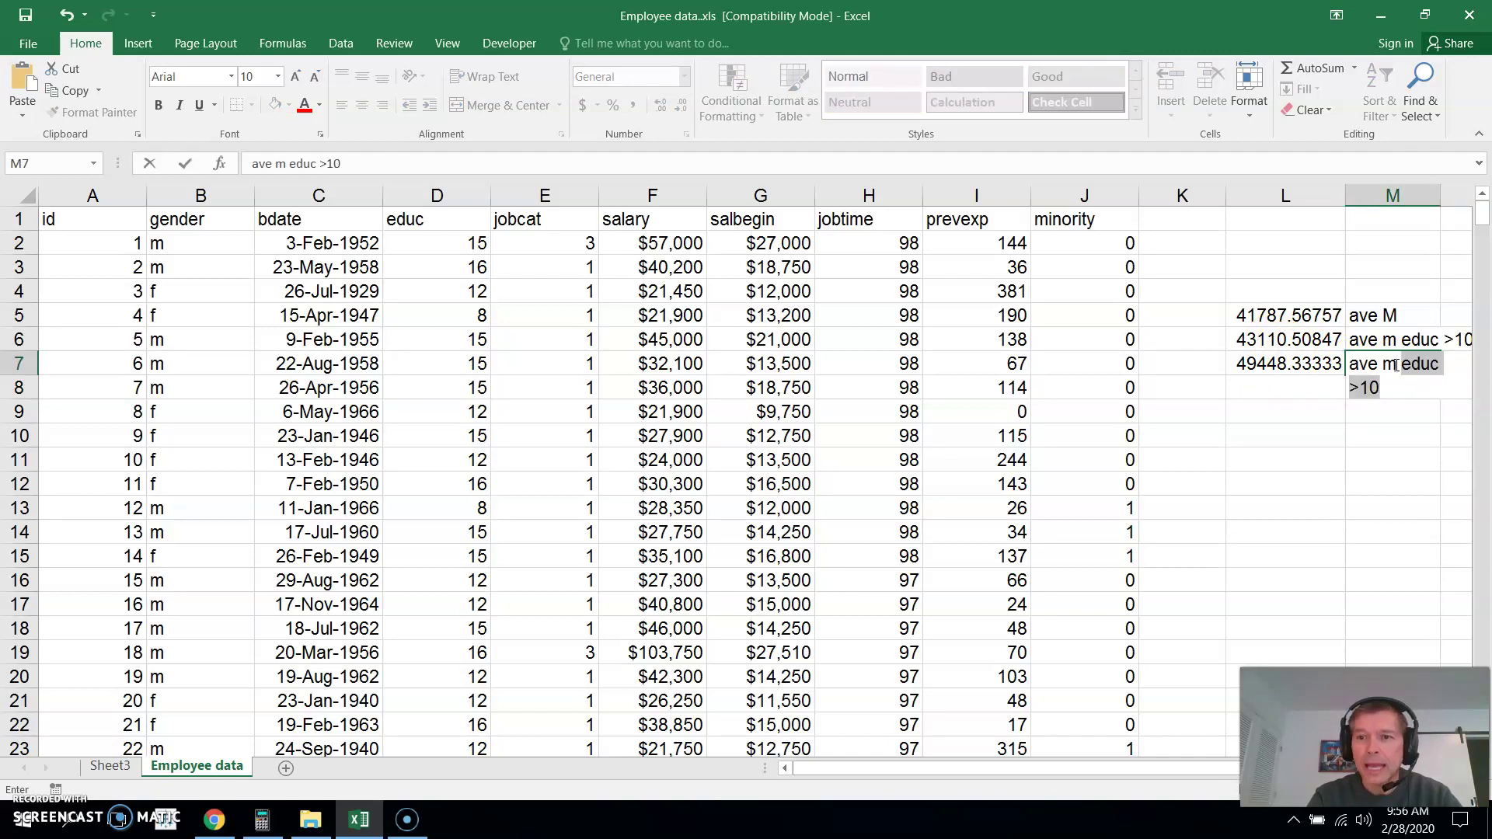
{"action": "type", "text": "m"}
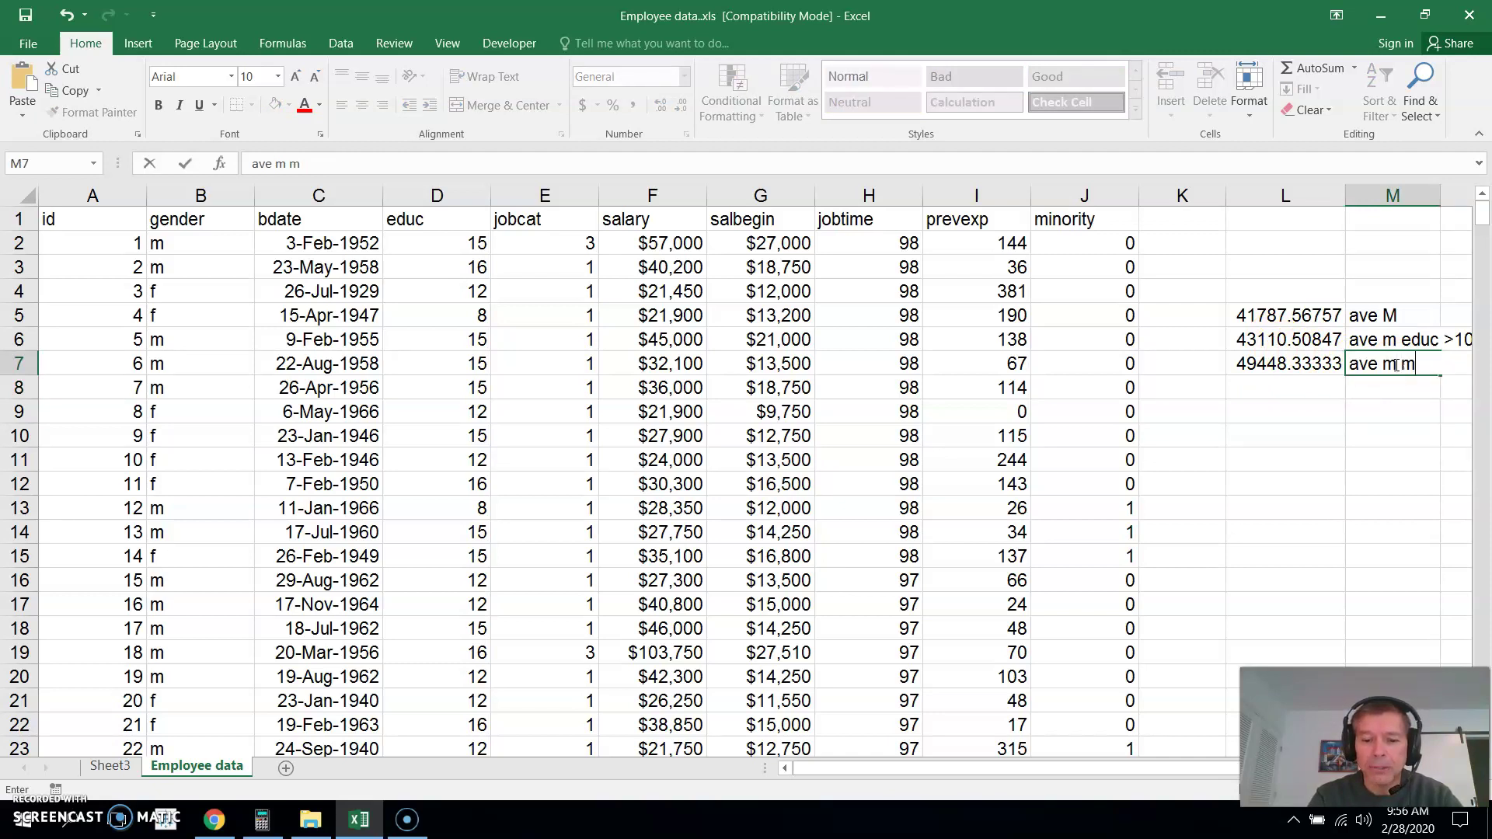
{"action": "type", "text": "inorty 0"}
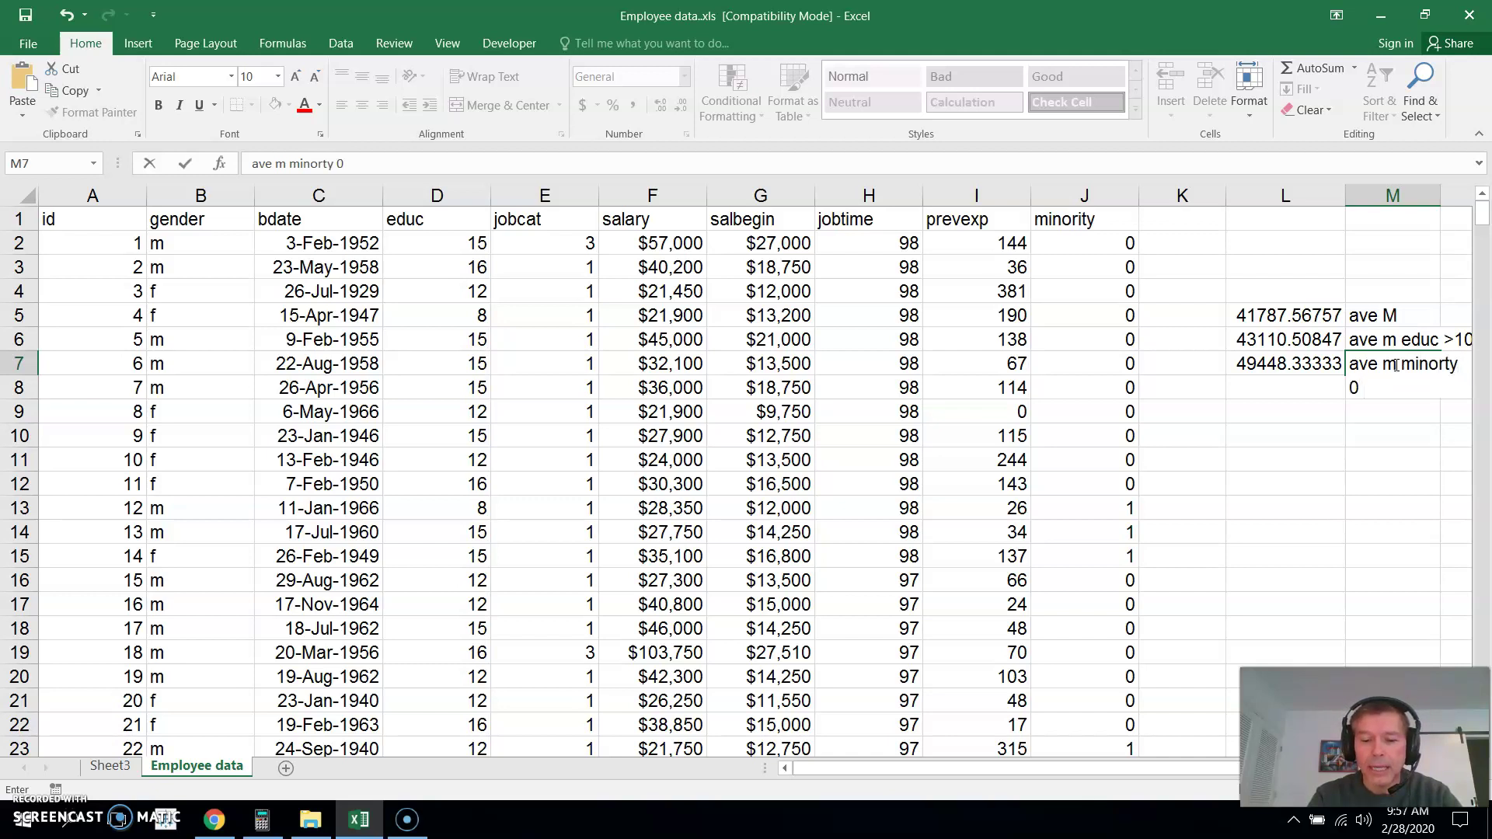
{"action": "type", "text": " jobe"}
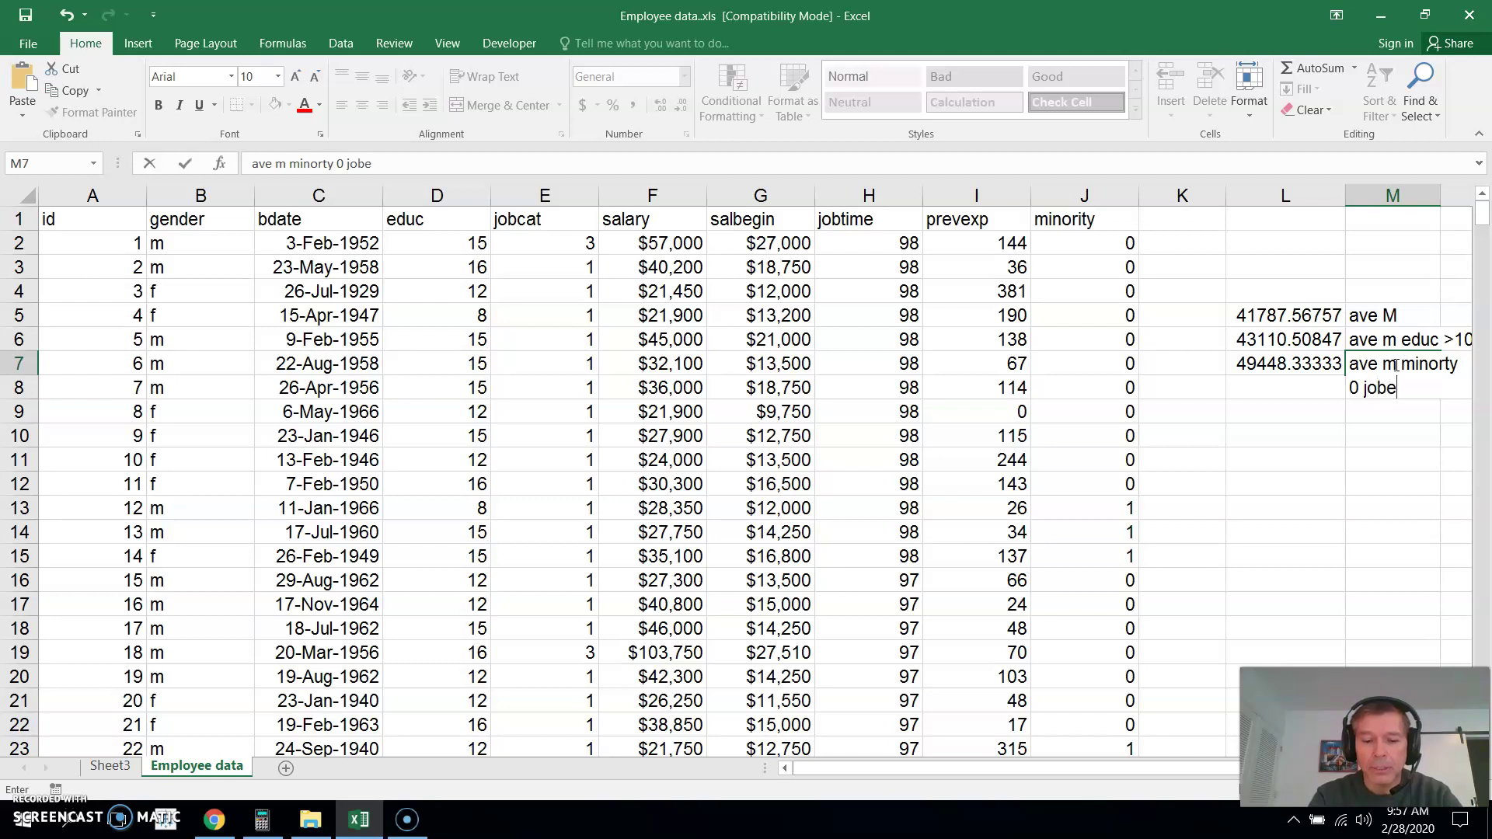
{"action": "type", "text": "xp >=90"}
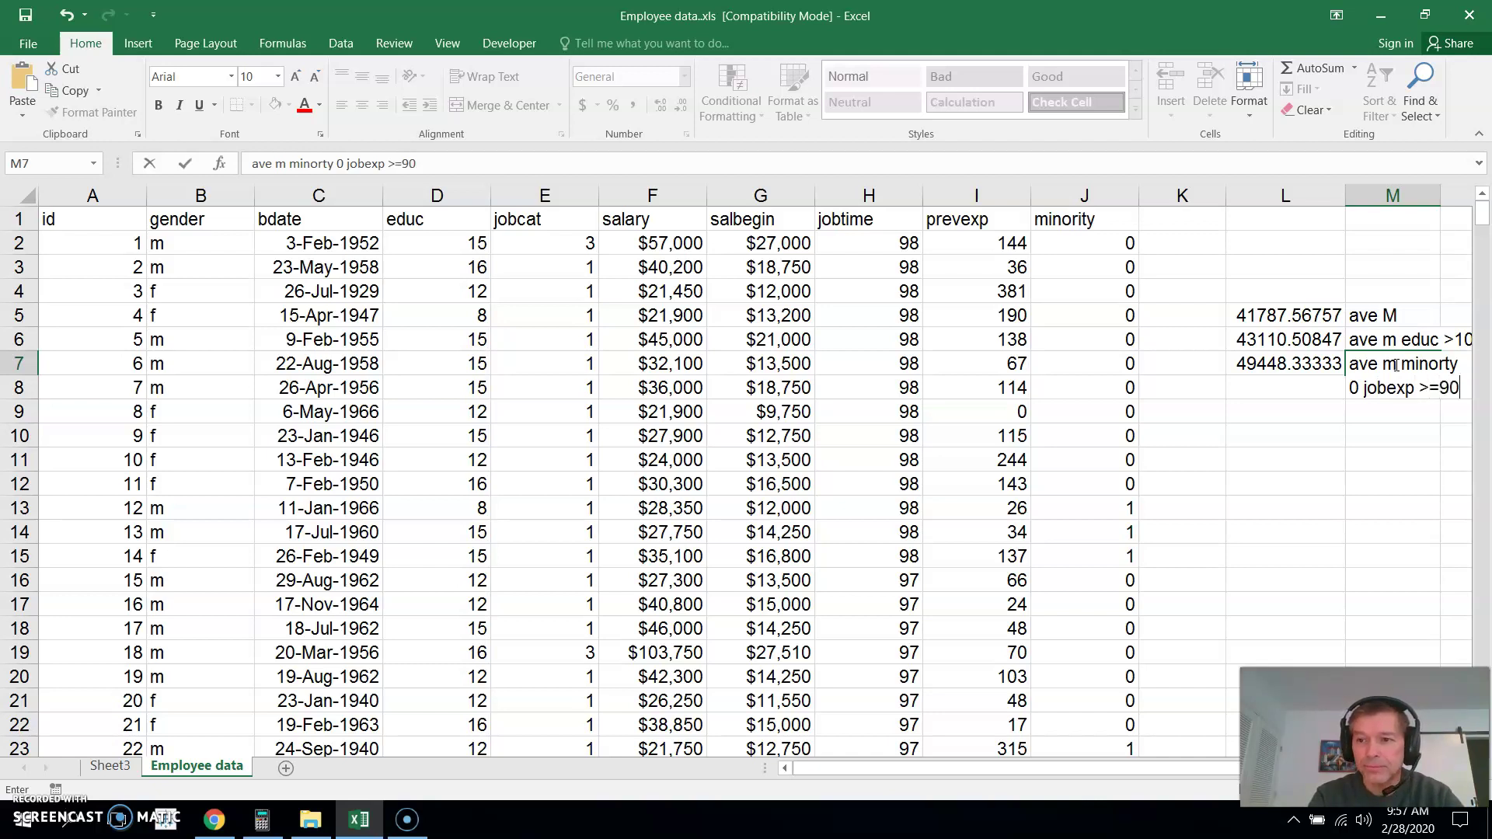
{"action": "key", "text": "Return"}
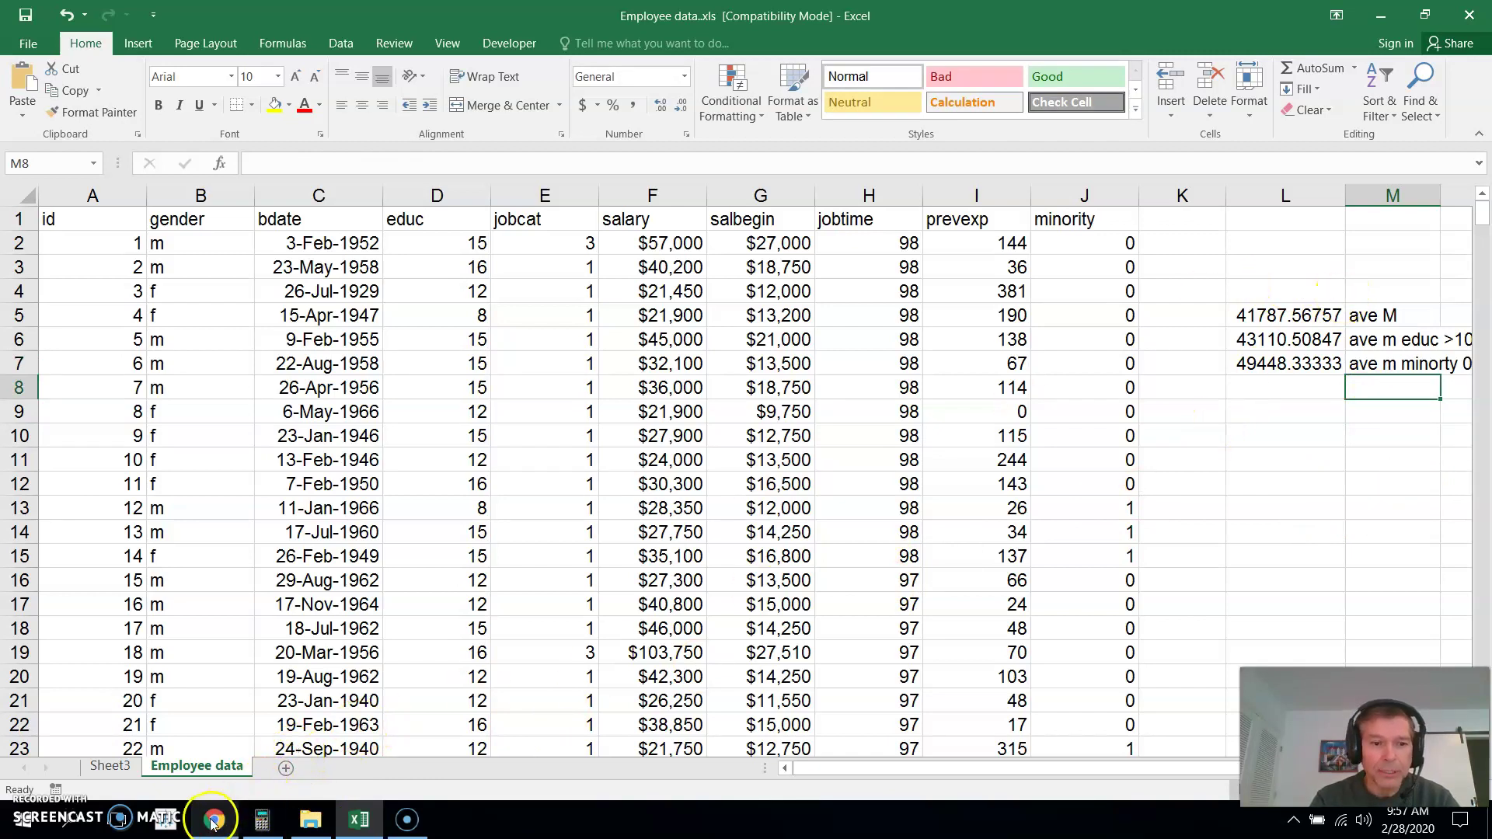
{"action": "mouse_move", "coordinate": [215, 824]}
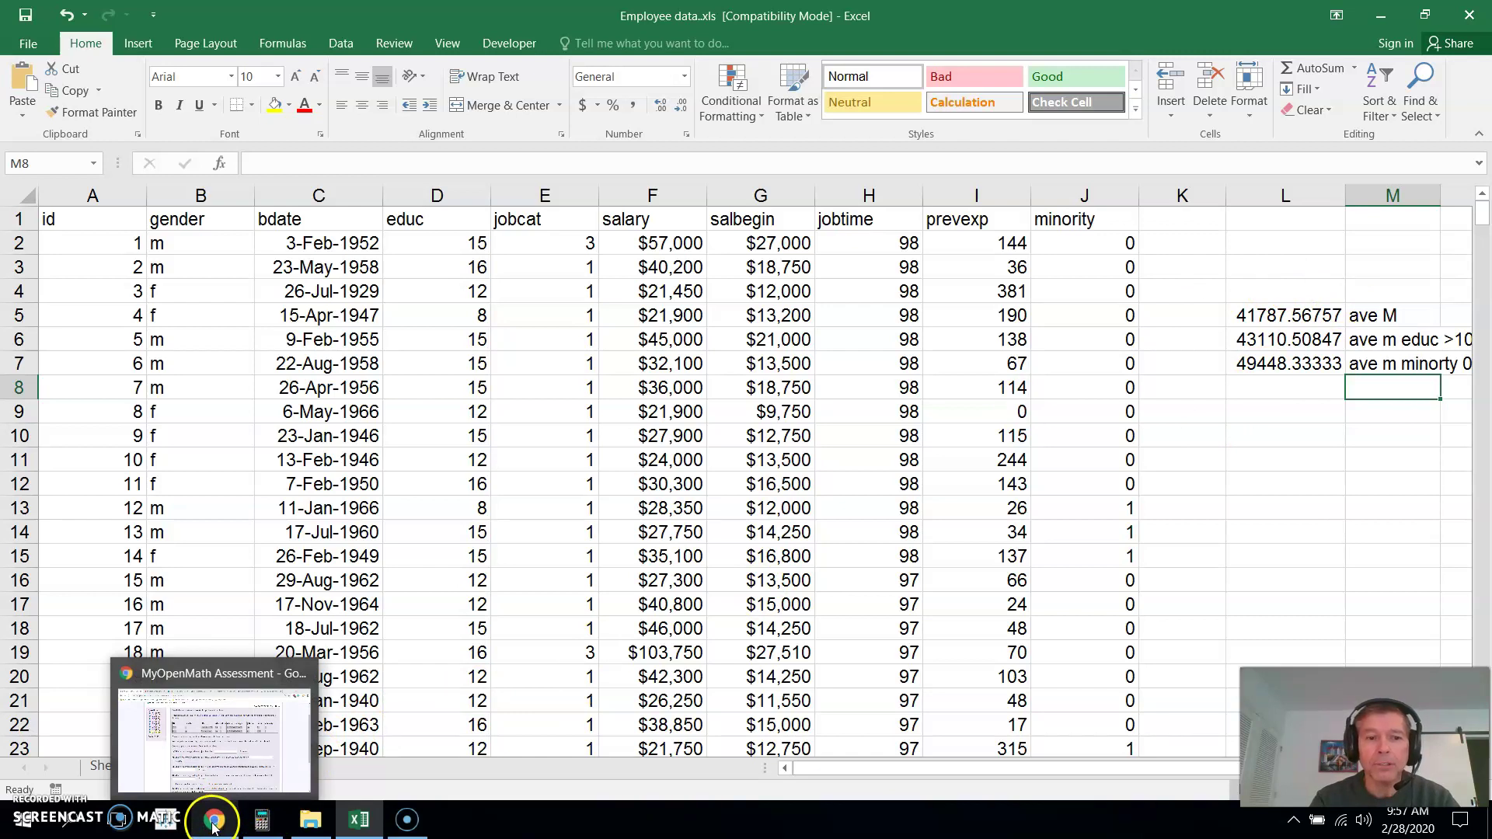